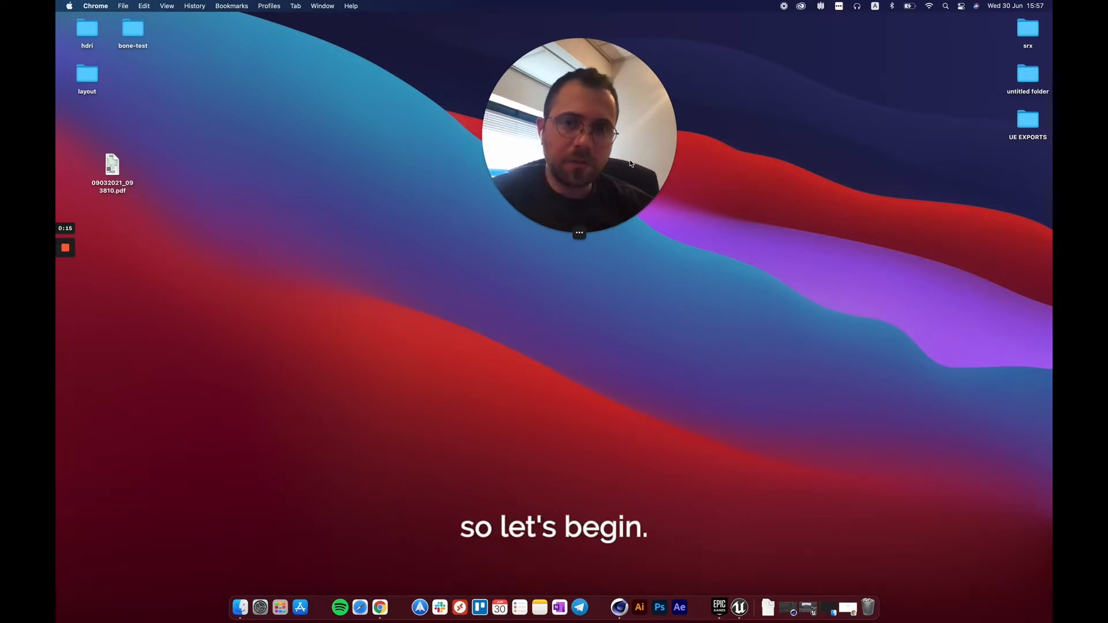
{"action": "left_click", "coordinate": [559, 233]}
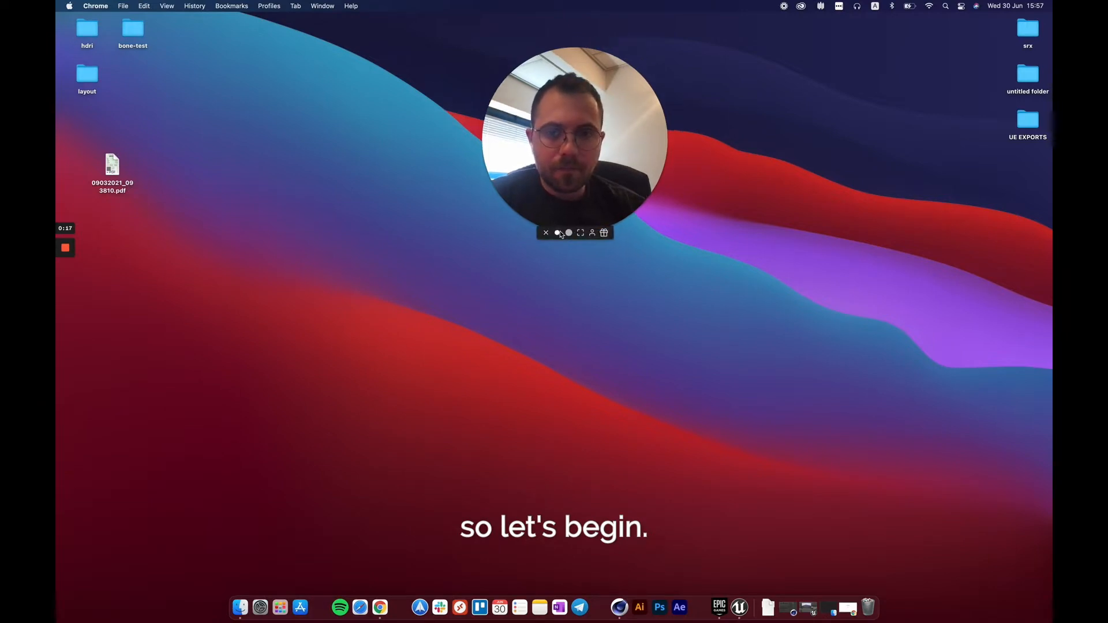
{"action": "left_click_drag", "start_coordinate": [527, 183], "coordinate": [160, 509]}
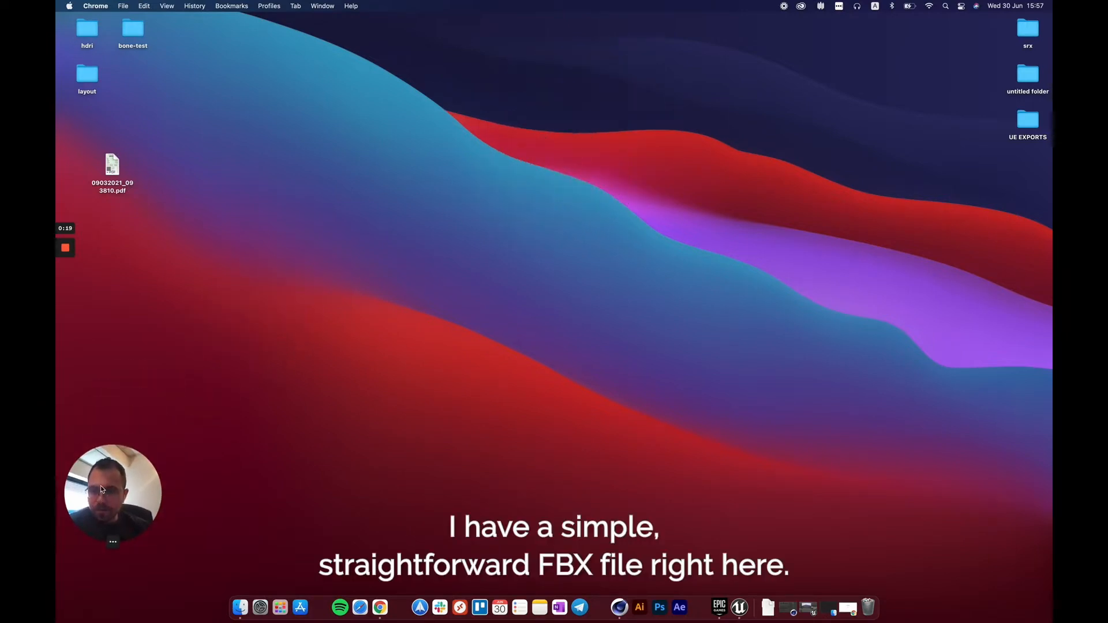
Switch to Finder and select MarsRover002.fbx in the Mars folder
{"action": "left_click", "coordinate": [240, 607]}
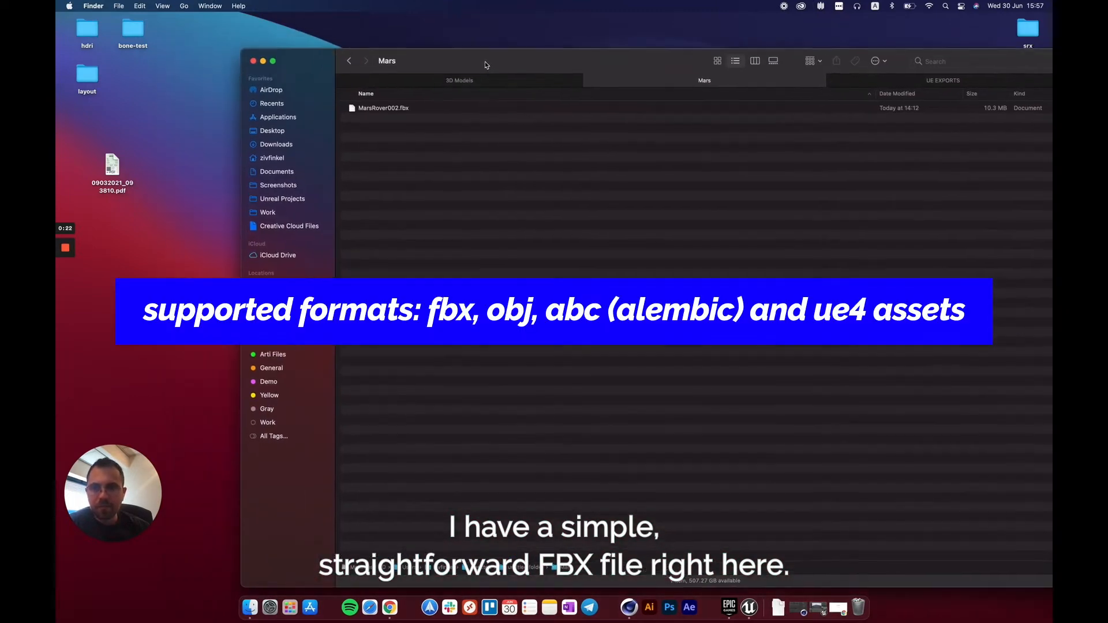
{"action": "left_click_drag", "start_coordinate": [421, 51], "coordinate": [487, 65]}
{"action": "left_click", "coordinate": [405, 109]}
{"action": "left_click_drag", "start_coordinate": [421, 81], "coordinate": [411, 64]}
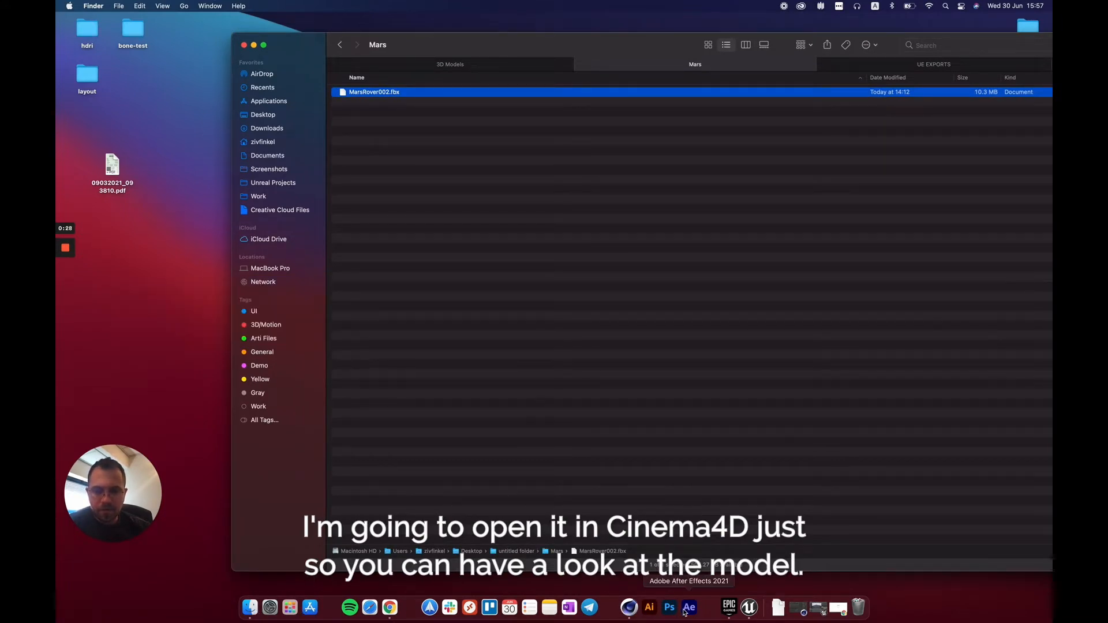
Switch to Cinema 4D and load MarsRover002.fbx from the Mars folder, accepting the FBX import settings as they are
{"action": "left_click", "coordinate": [629, 608]}
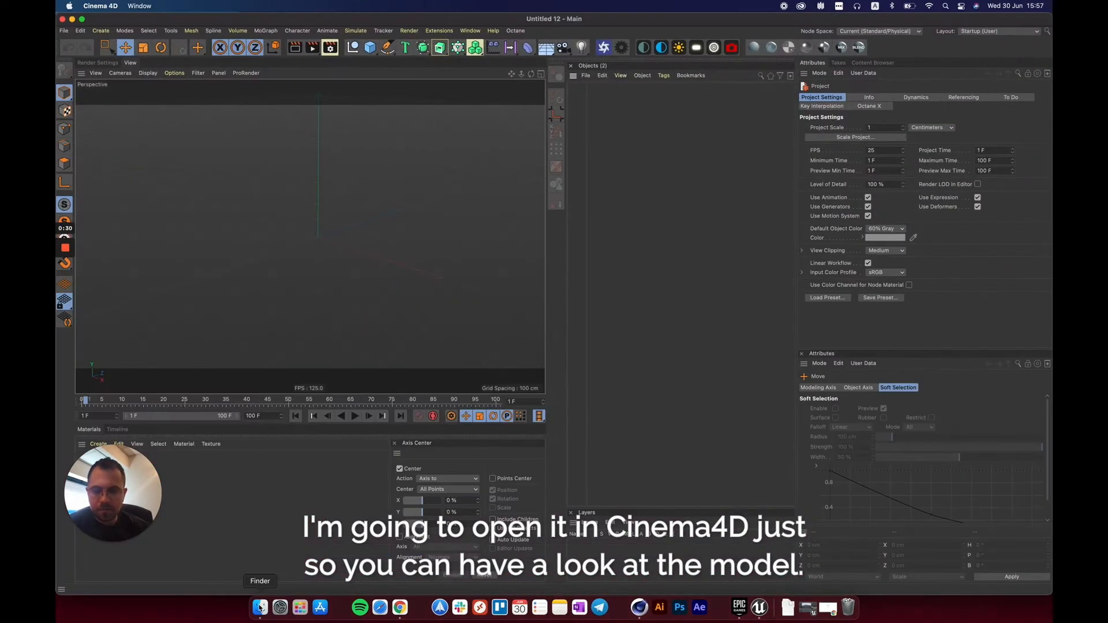
{"action": "left_click", "coordinate": [256, 605]}
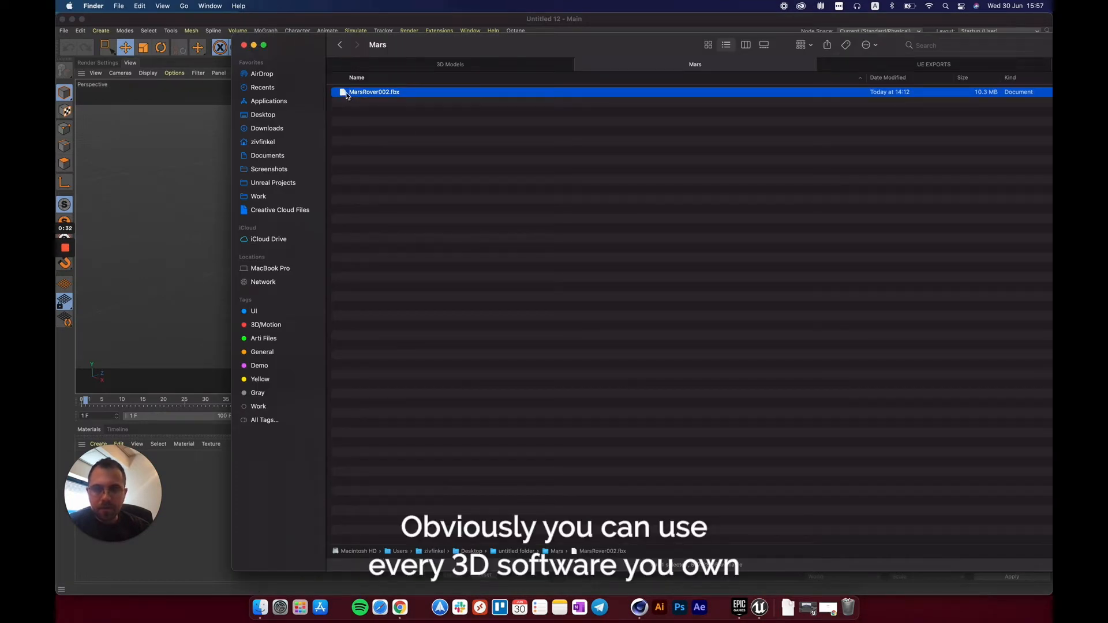
{"action": "left_click_drag", "start_coordinate": [347, 95], "coordinate": [150, 199]}
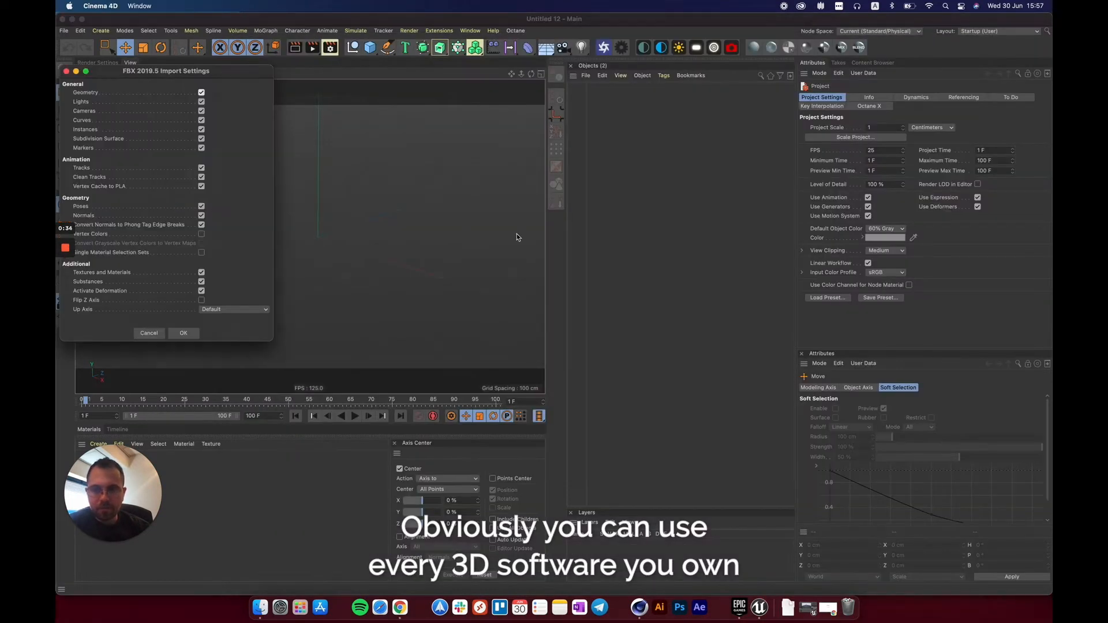
{"action": "left_click", "coordinate": [183, 333]}
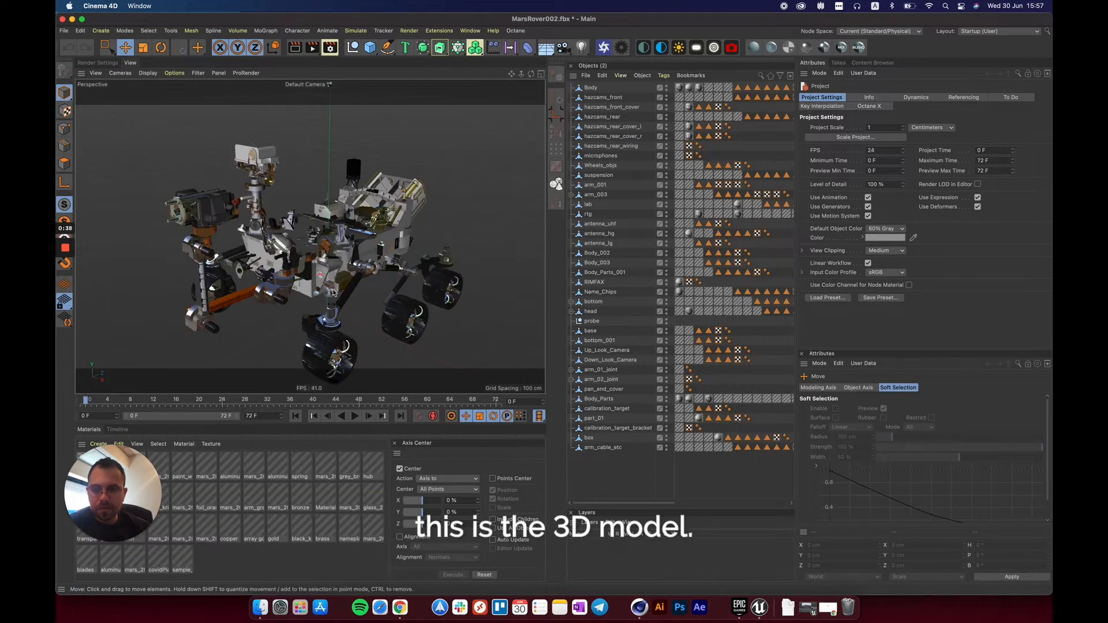
Inspect the rover model from the viewport and look over its mesh objects, materials and polygon selection tags
{"action": "scroll", "coordinate": [331, 281], "scroll_direction": "down", "scroll_amount": 3}
{"action": "left_click_drag", "start_coordinate": [331, 281], "coordinate": [339, 283], "text": "alt"}
{"action": "scroll", "coordinate": [347, 287], "scroll_direction": "up", "scroll_amount": 5}
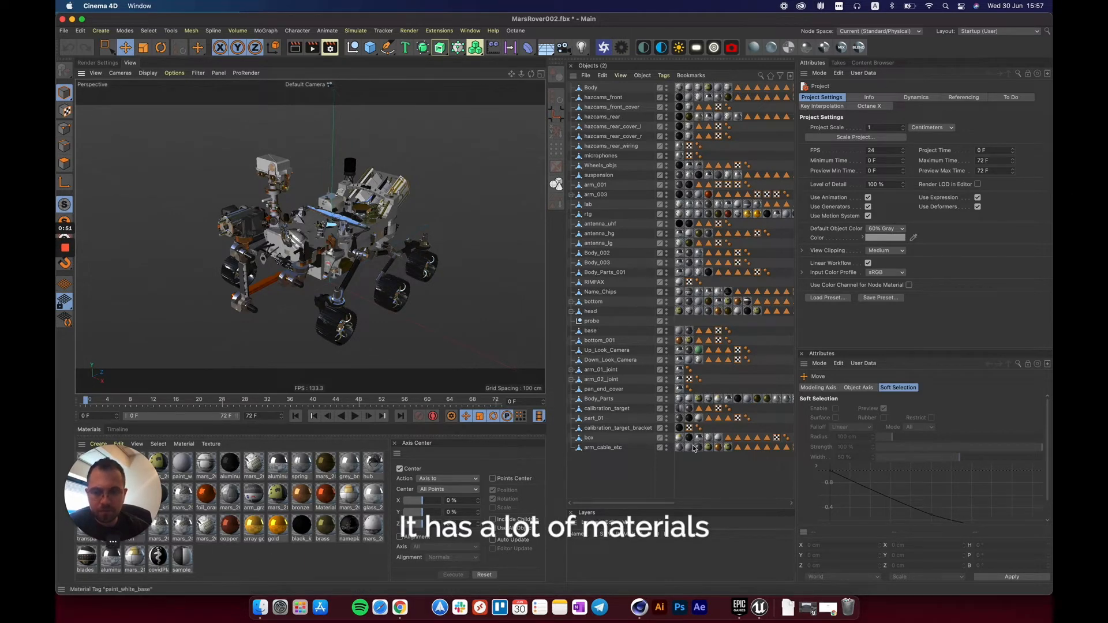
{"action": "left_click_drag", "start_coordinate": [581, 469], "coordinate": [622, 96]}
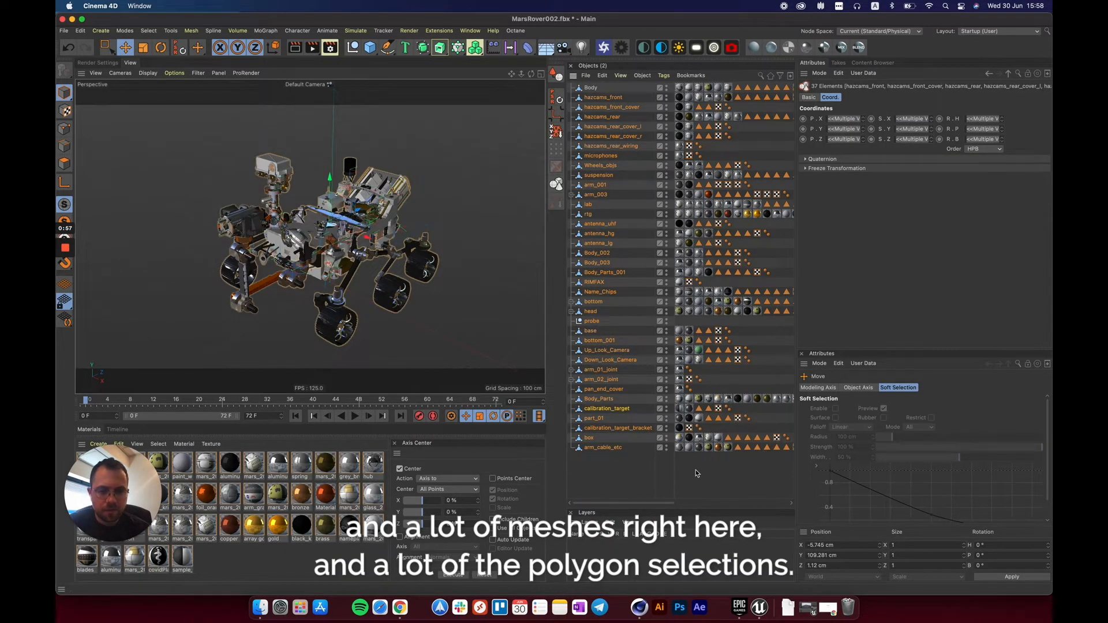
{"action": "left_click_drag", "start_coordinate": [693, 474], "coordinate": [750, 176]}
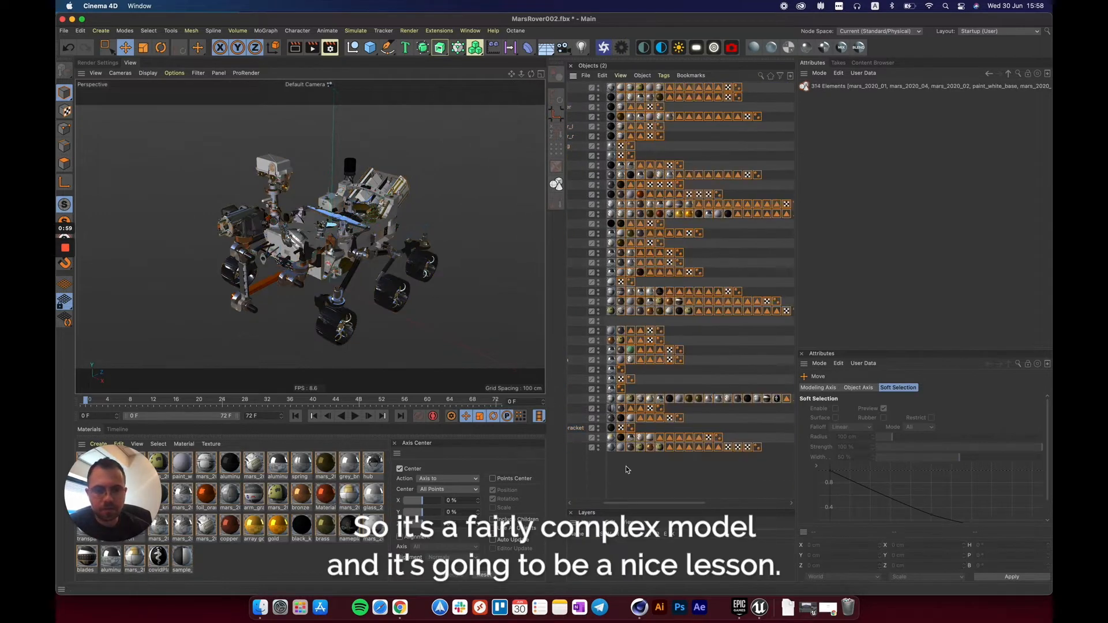
{"action": "left_click_drag", "start_coordinate": [648, 506], "coordinate": [619, 506]}
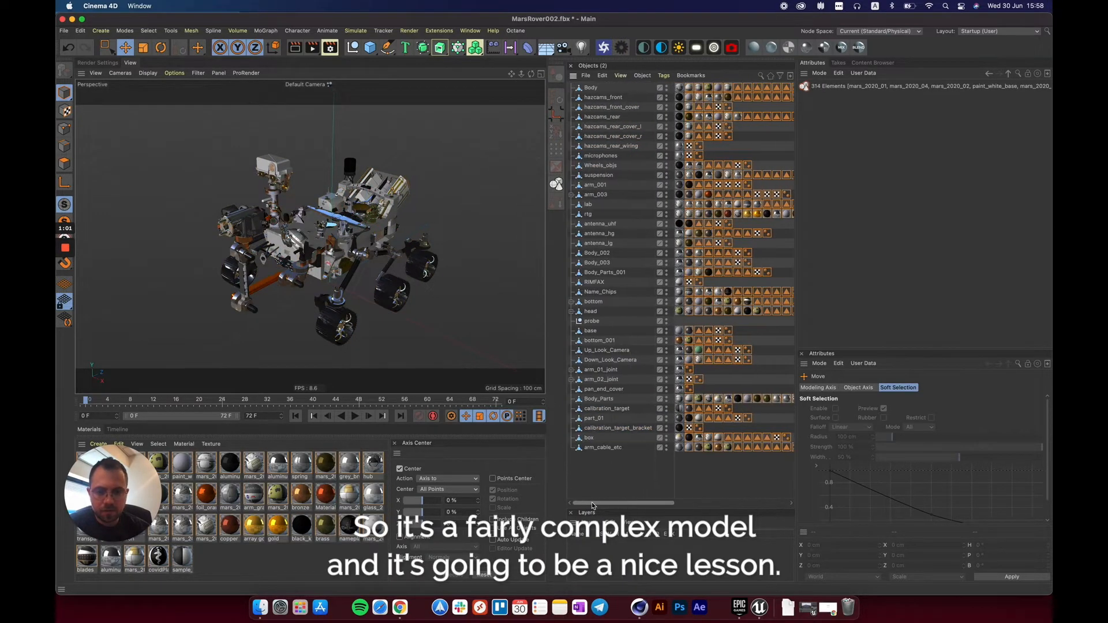
{"action": "left_click", "coordinate": [606, 473]}
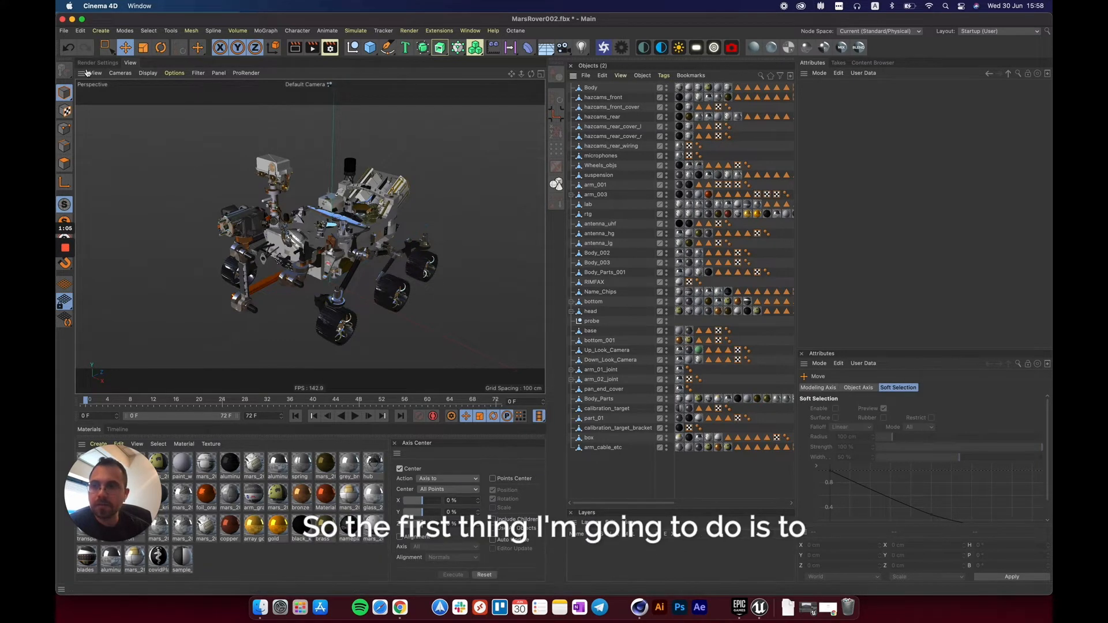
Put away the Cinema 4D and Finder windows and switch to the Unreal Editor
{"action": "left_click", "coordinate": [72, 20]}
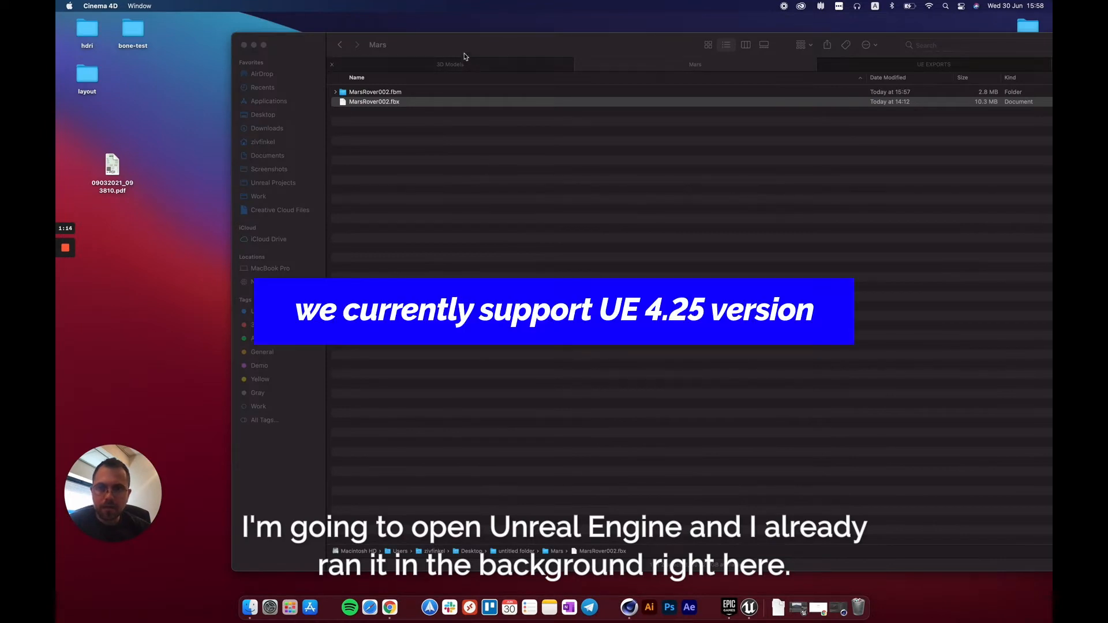
{"action": "left_click", "coordinate": [254, 45]}
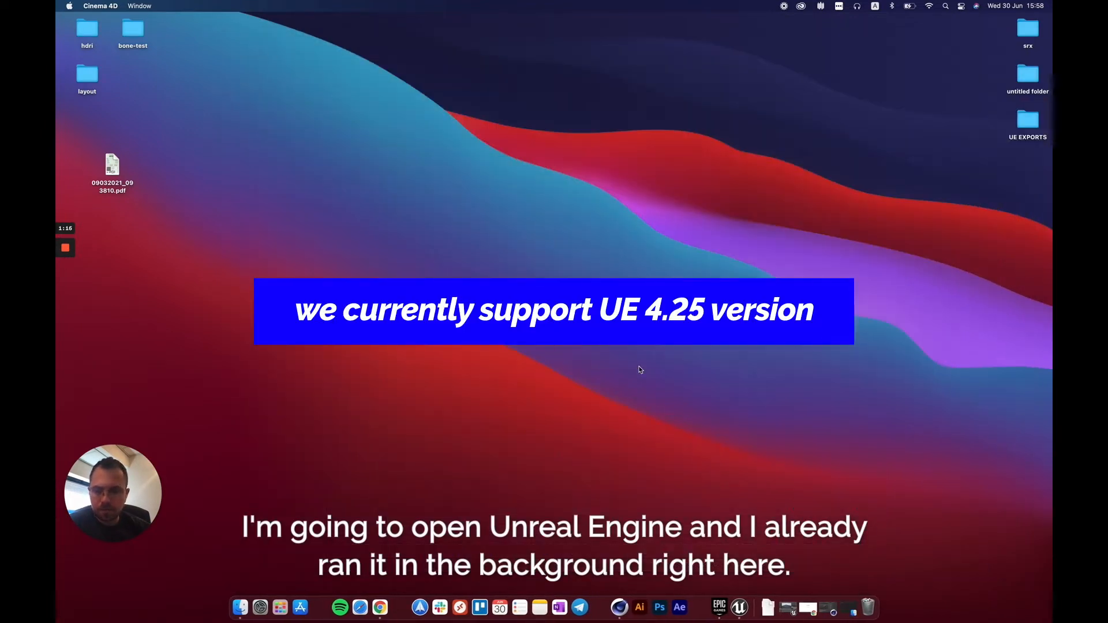
{"action": "left_click", "coordinate": [789, 611]}
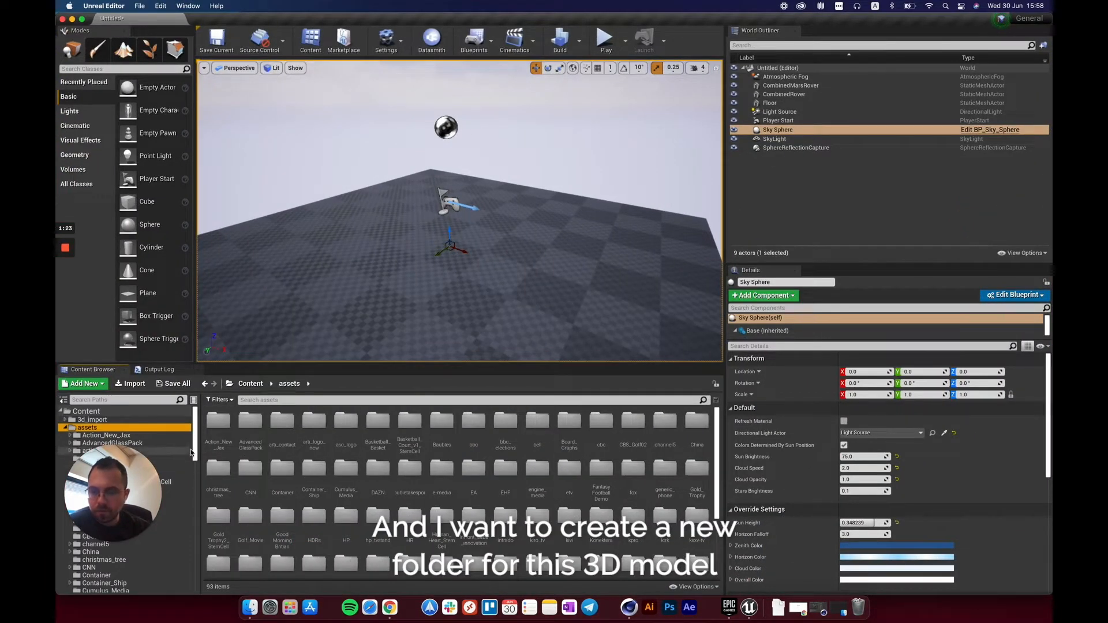
Create a folder named MarsRover inside the assets folder of the project content and open it
{"action": "left_click", "coordinate": [87, 384]}
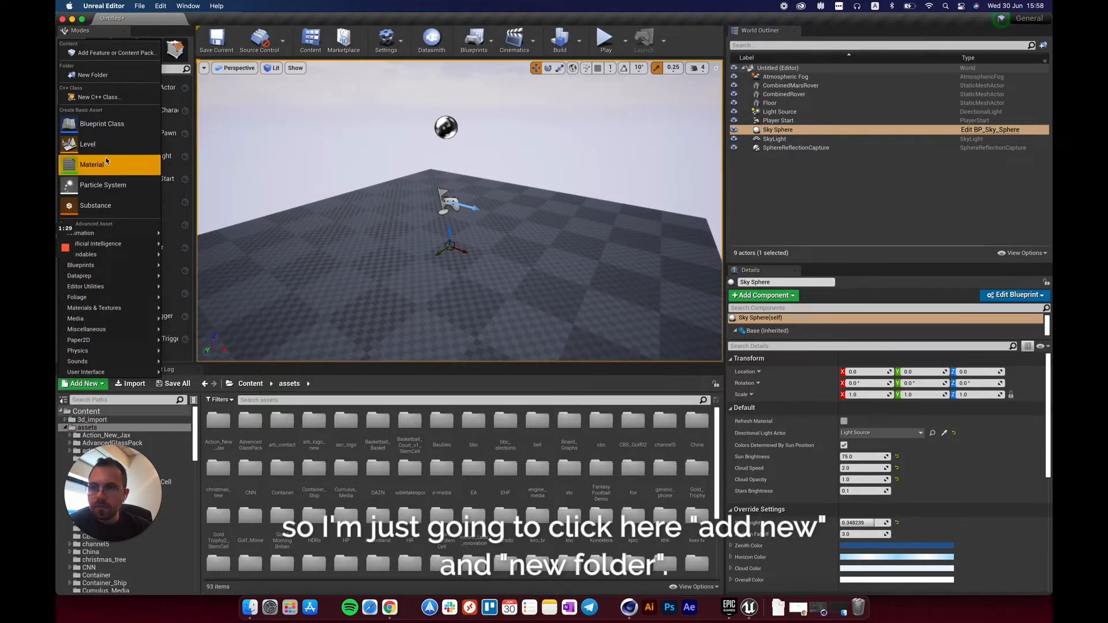
{"action": "left_click", "coordinate": [93, 75]}
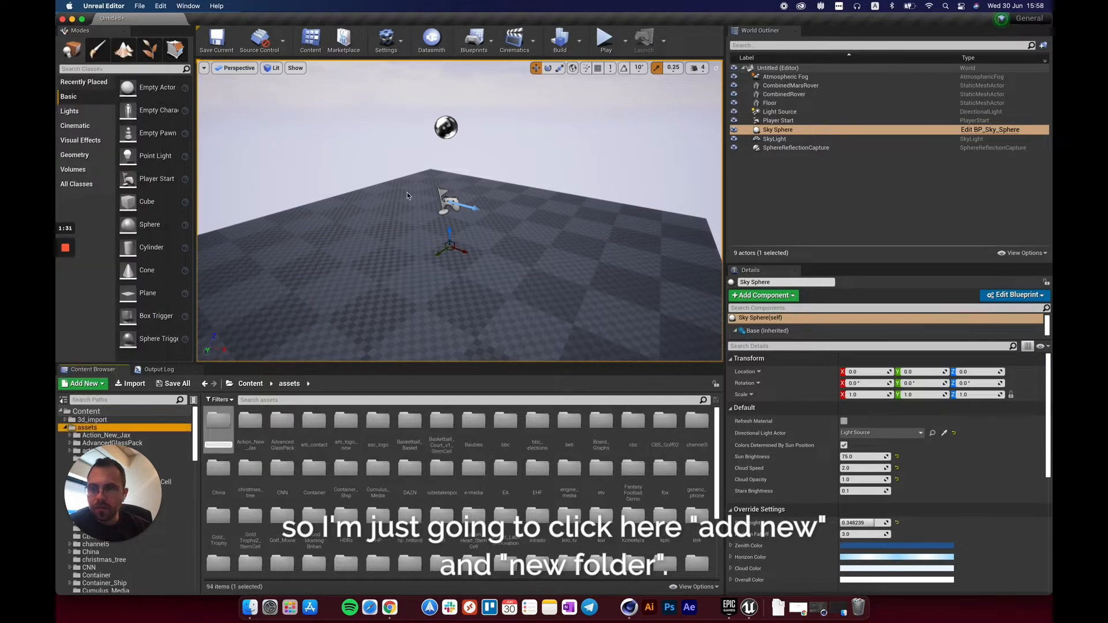
{"action": "type", "text": "Mars"}
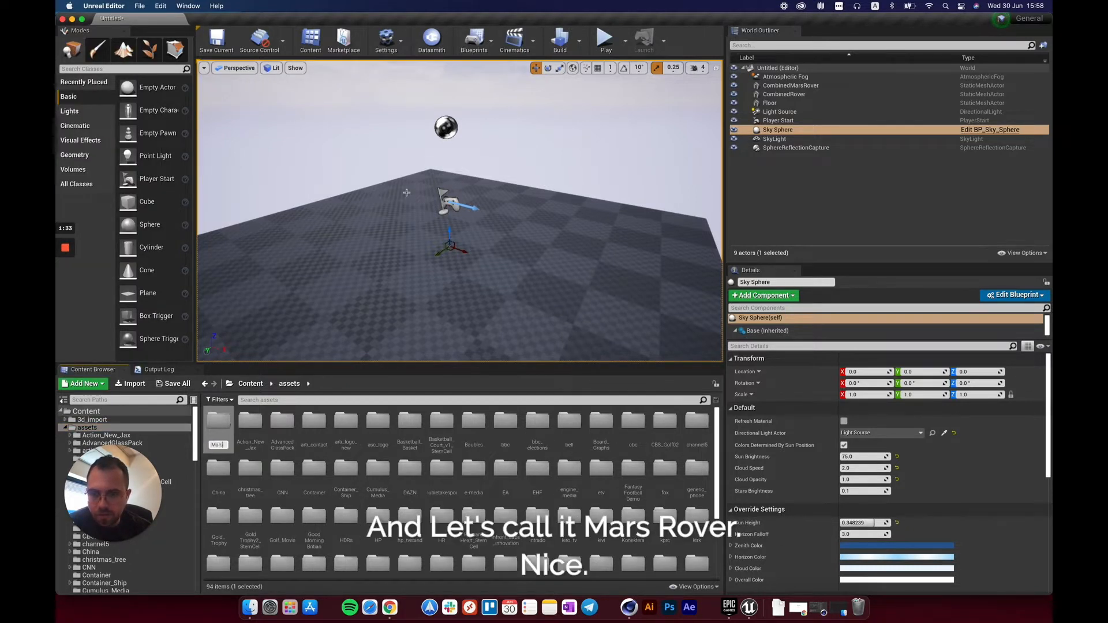
{"action": "type", "text": "Rover"}
{"action": "key", "text": "Return"}
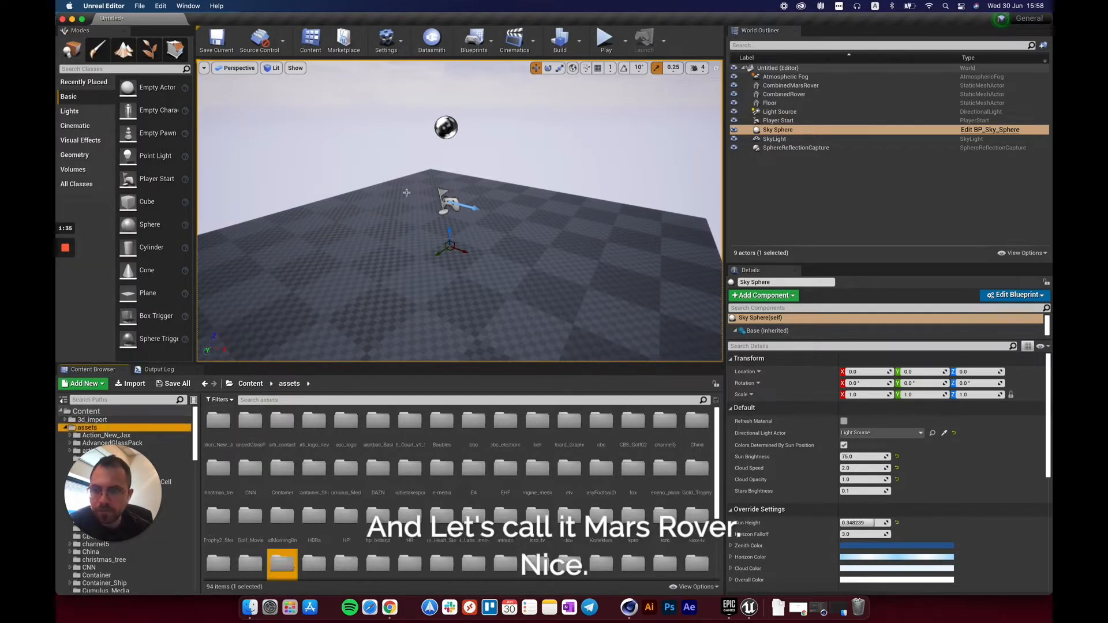
{"action": "scroll", "coordinate": [327, 511], "scroll_direction": "down", "scroll_amount": 2}
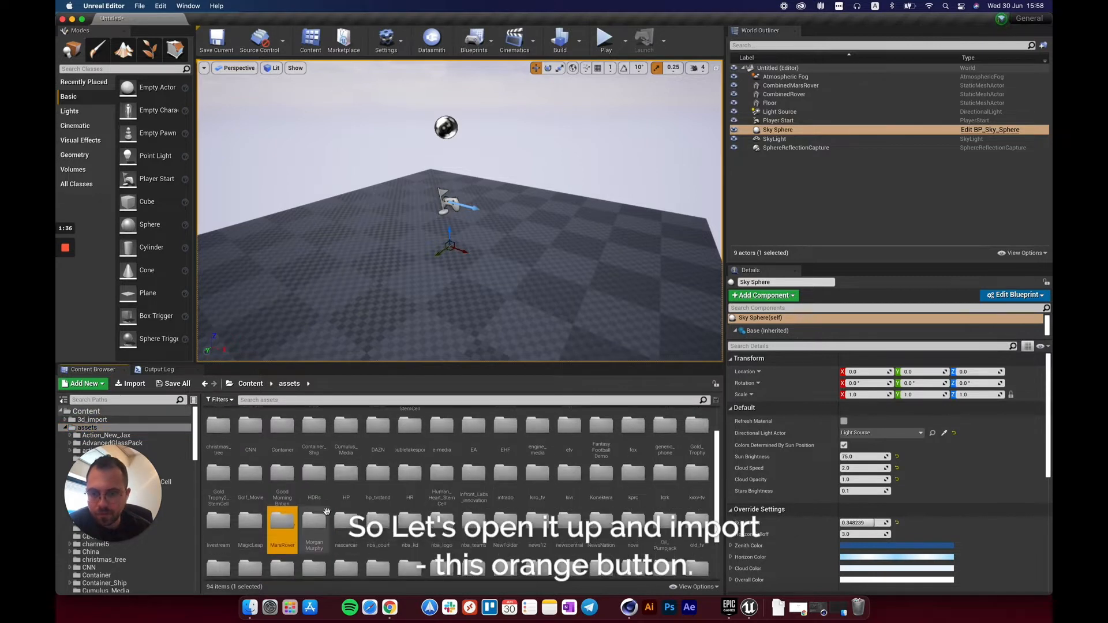
{"action": "double_click", "coordinate": [283, 522]}
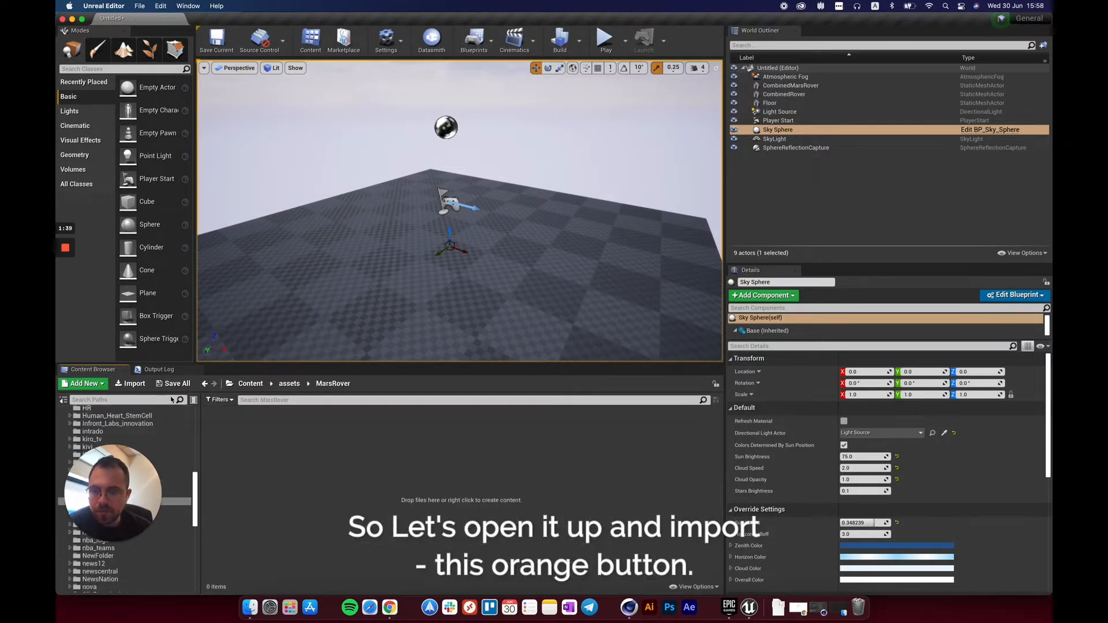
Choose MarsRover002.fbx from the Mars folder as the file to import into the MarsRover folder
{"action": "left_click", "coordinate": [133, 385]}
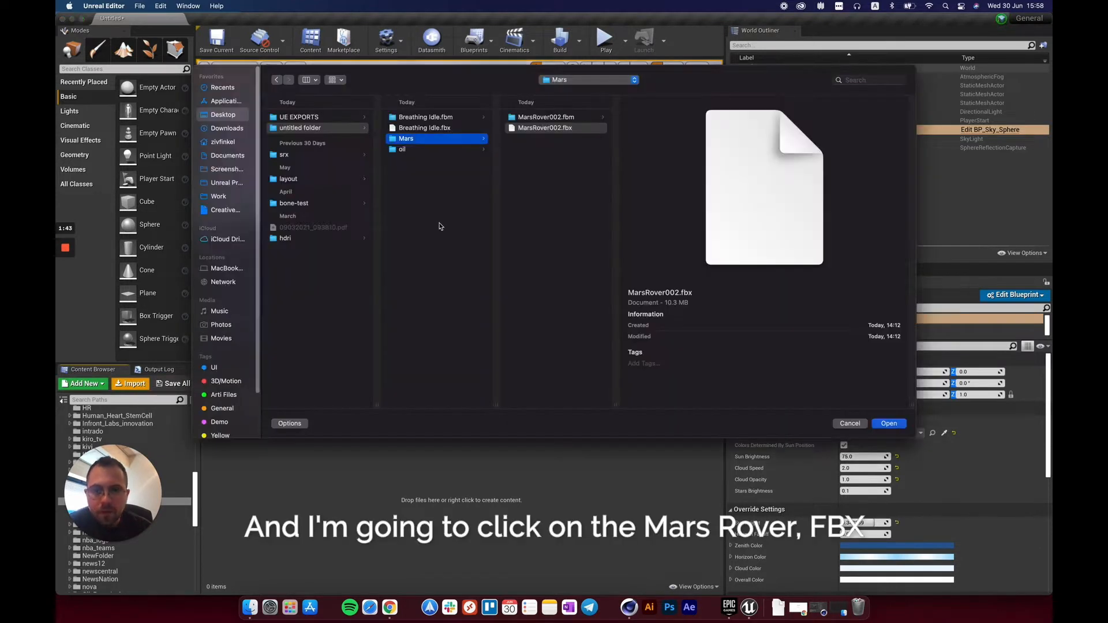
{"action": "left_click", "coordinate": [563, 132]}
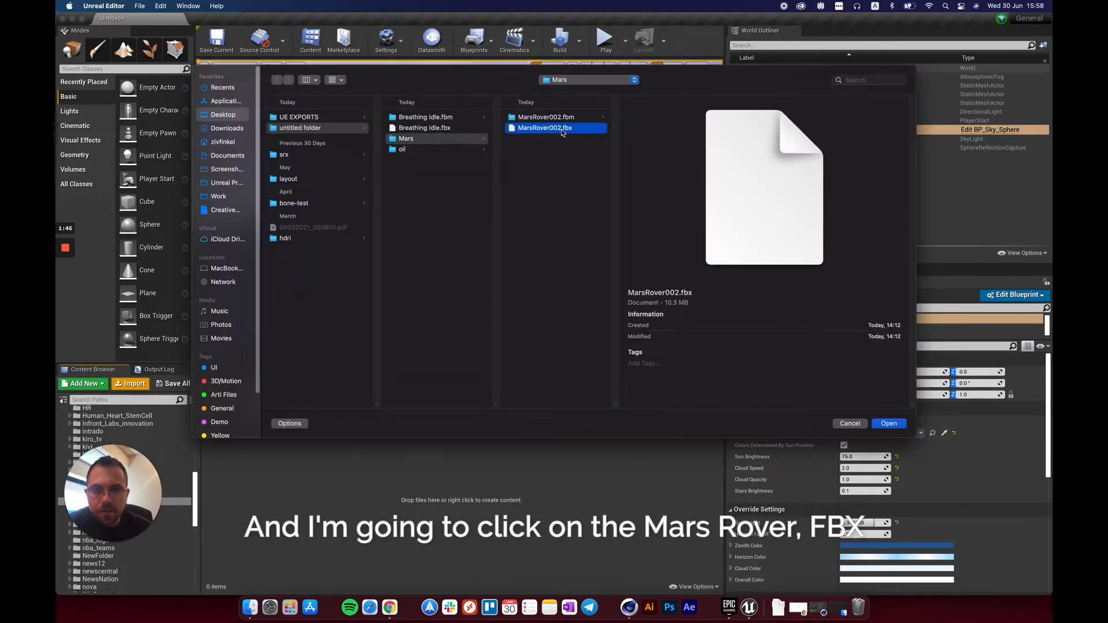
{"action": "left_click", "coordinate": [899, 425]}
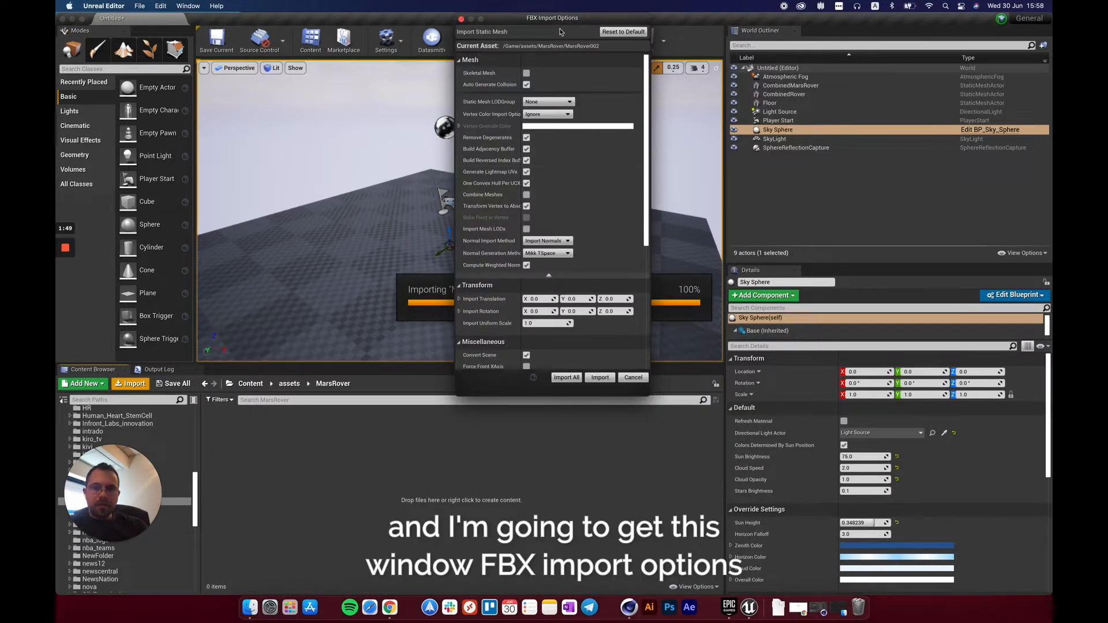
Review the FBX import options, import all with Create New Materials and Import Textures kept, and close the message log
{"action": "left_click_drag", "start_coordinate": [560, 21], "coordinate": [612, 122]}
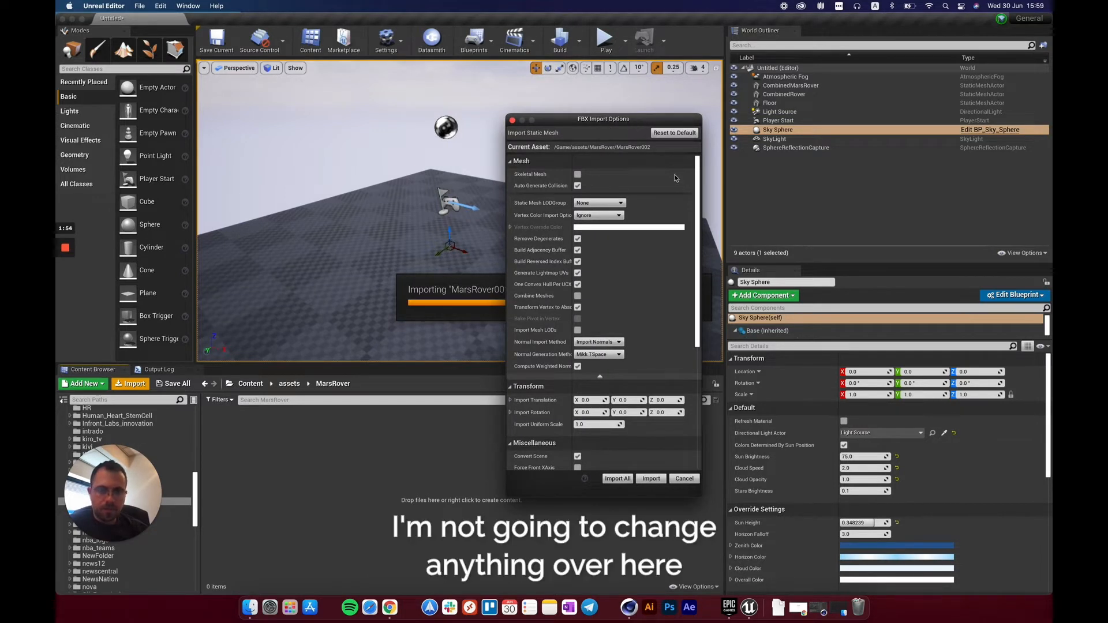
{"action": "scroll", "coordinate": [654, 252], "scroll_direction": "down", "scroll_amount": 3}
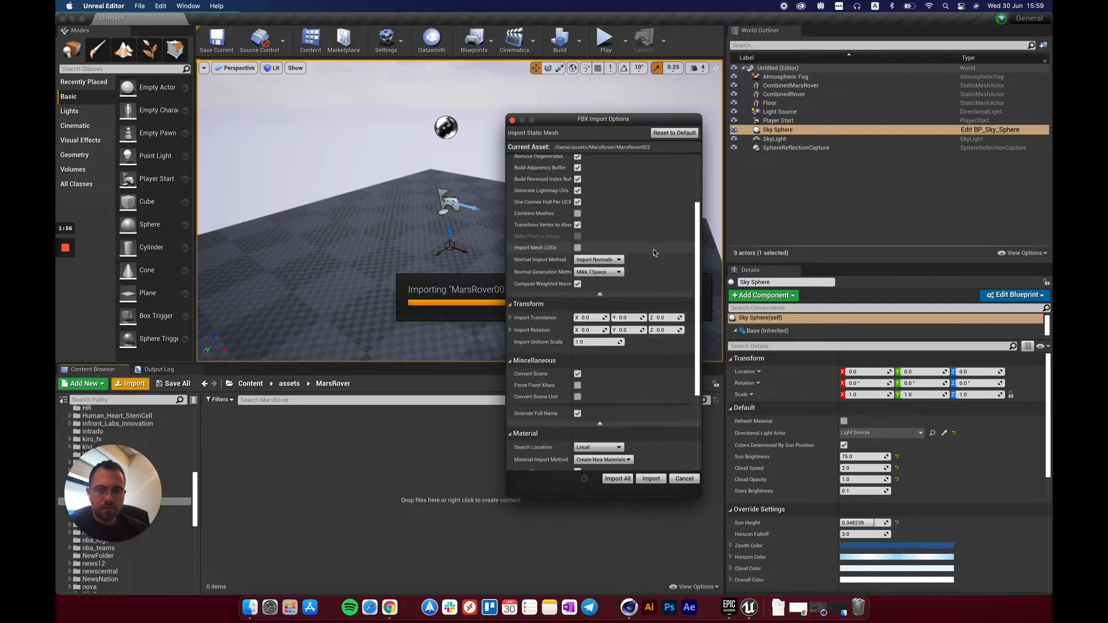
{"action": "scroll", "coordinate": [650, 265], "scroll_direction": "down", "scroll_amount": 4}
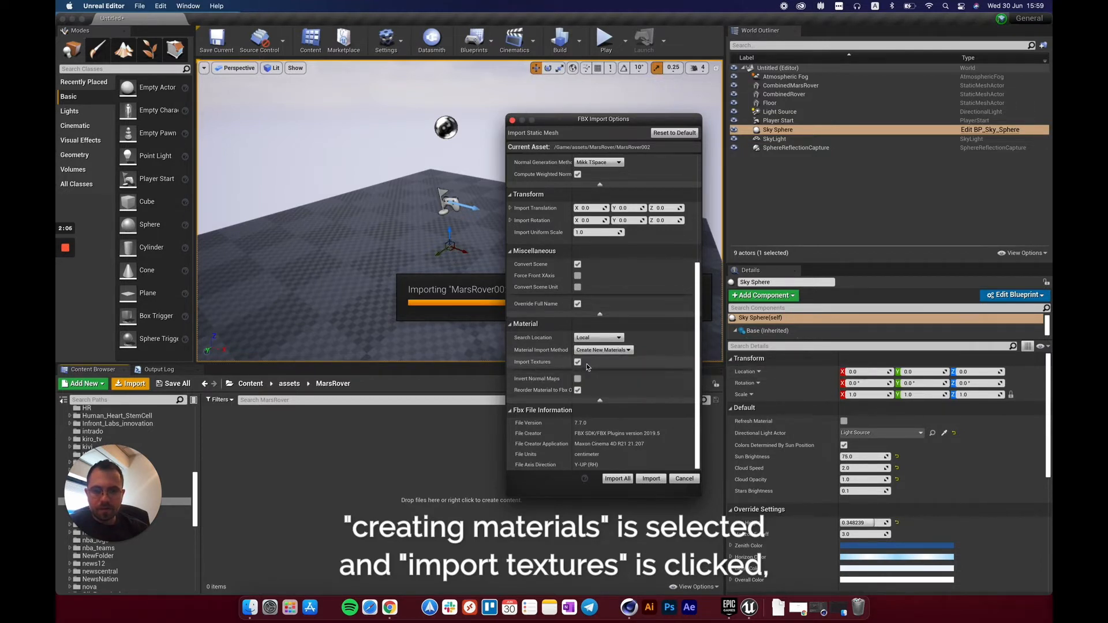
{"action": "left_click", "coordinate": [622, 480]}
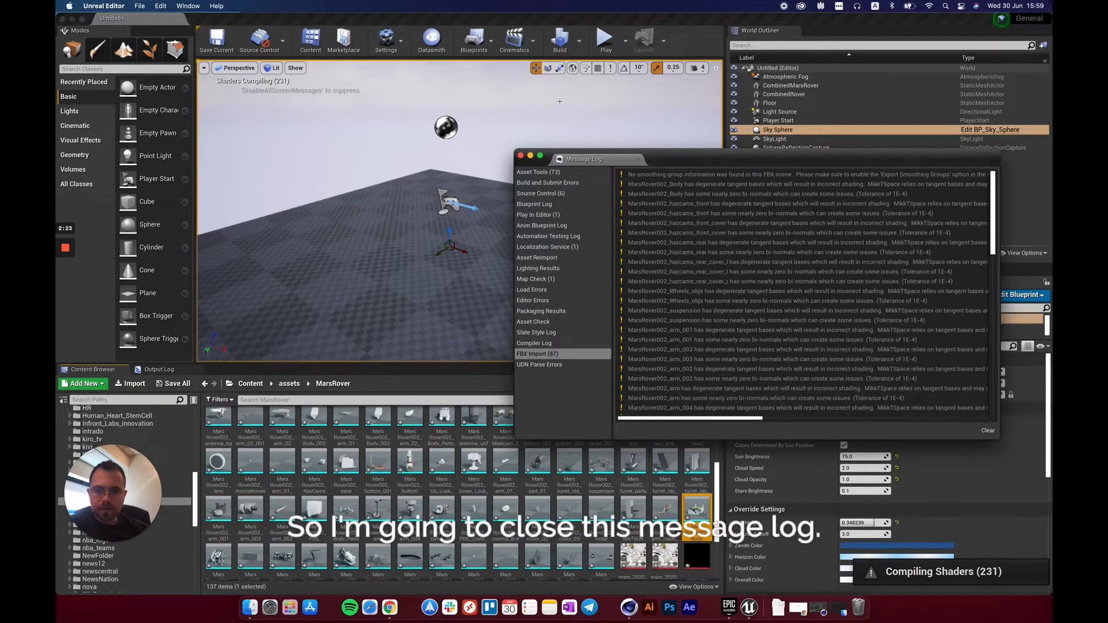
{"action": "left_click", "coordinate": [521, 156]}
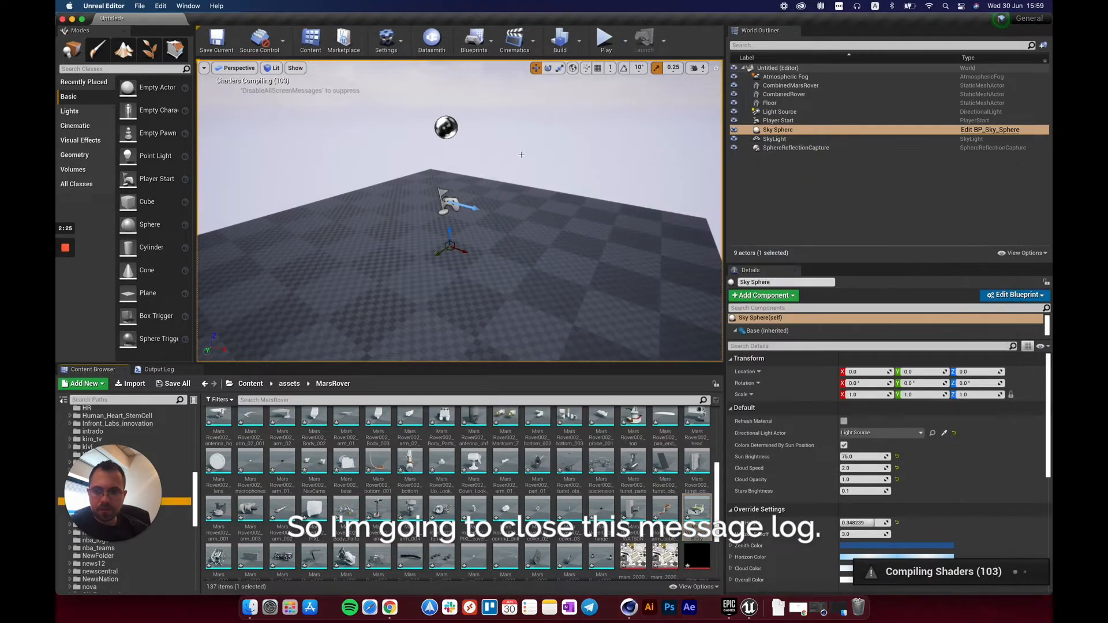
Enlarge the Content Browser and look through the imported rover assets, highlighting the materials and the static meshes above the textures
{"action": "left_click_drag", "start_coordinate": [623, 365], "coordinate": [623, 249]}
{"action": "scroll", "coordinate": [714, 370], "scroll_direction": "up", "scroll_amount": 3}
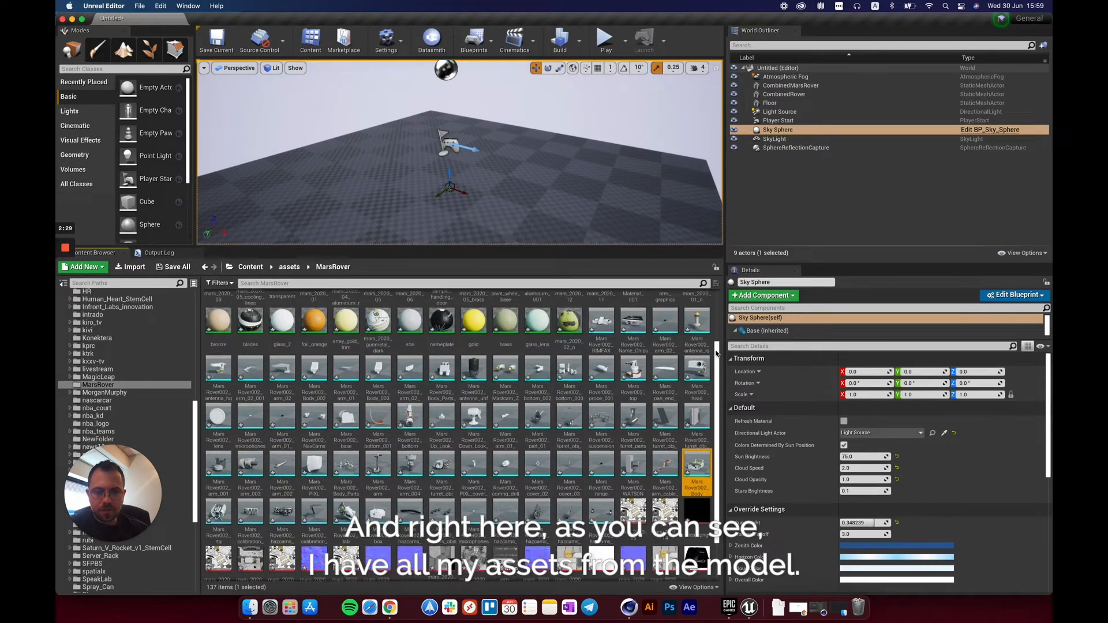
{"action": "scroll", "coordinate": [704, 323], "scroll_direction": "up", "scroll_amount": 3}
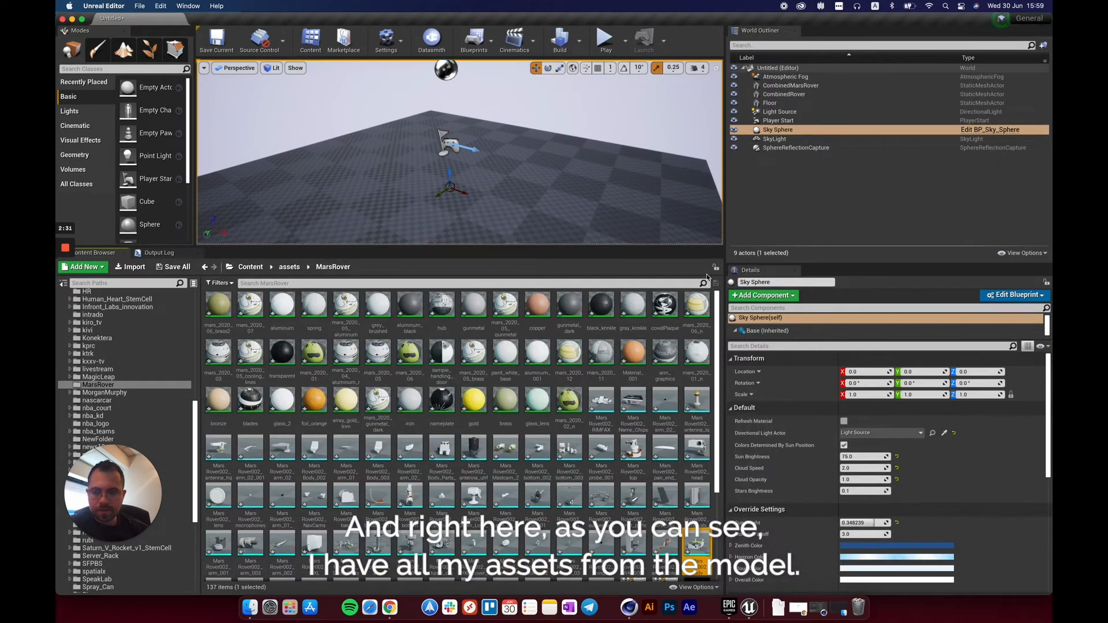
{"action": "left_click", "coordinate": [229, 314]}
{"action": "left_click", "coordinate": [570, 405], "text": "shift"}
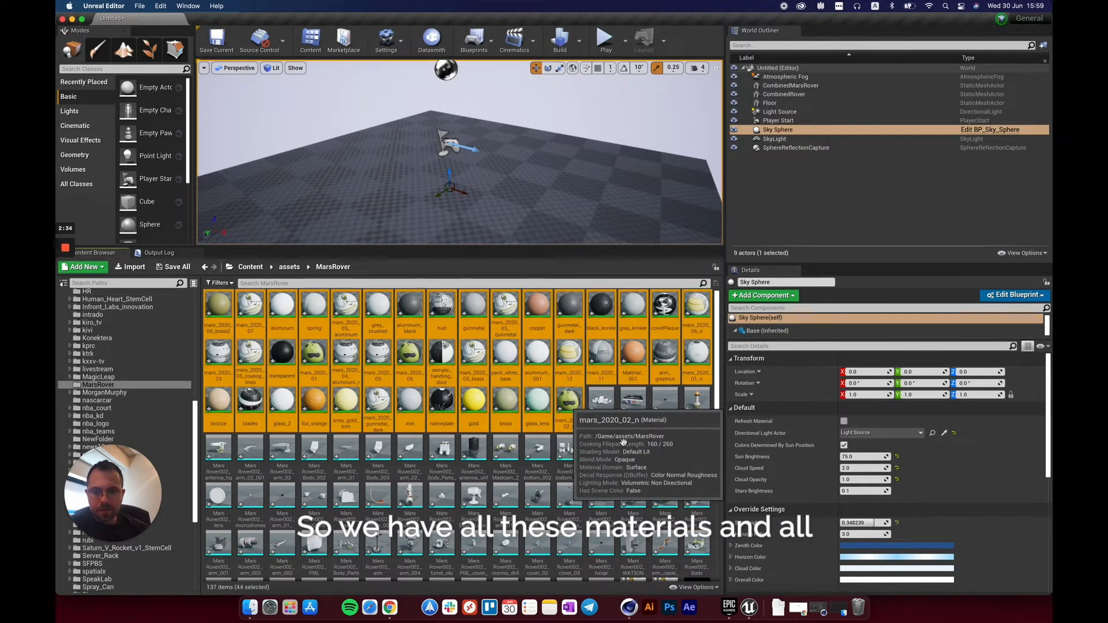
{"action": "scroll", "coordinate": [607, 415], "scroll_direction": "down", "scroll_amount": 3}
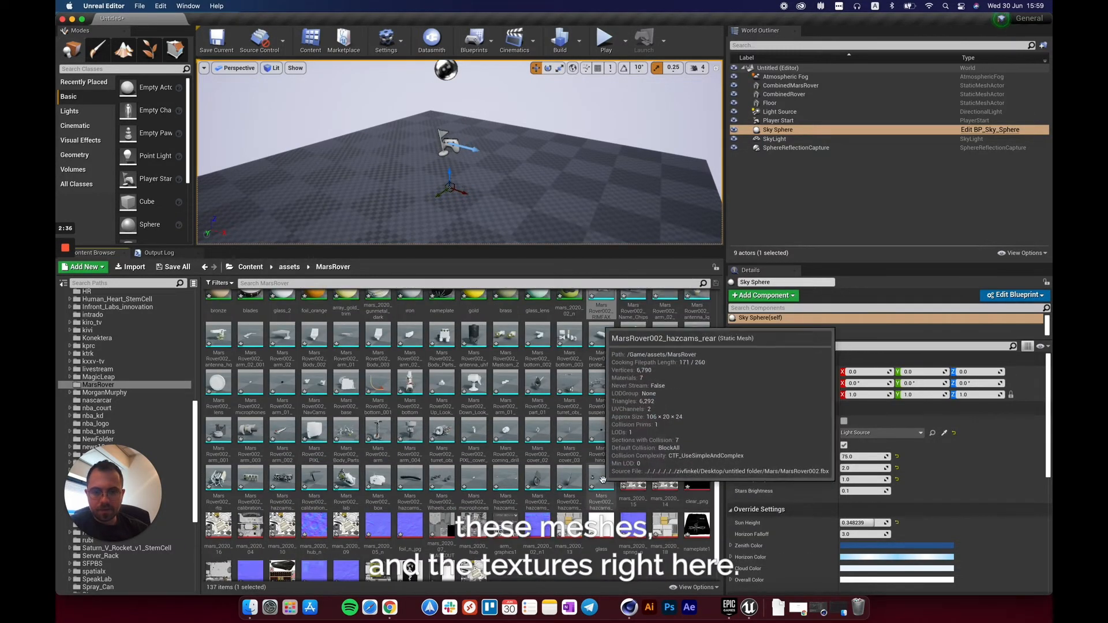
{"action": "left_click", "coordinate": [615, 485], "text": "shift"}
{"action": "scroll", "coordinate": [615, 485], "scroll_direction": "down", "scroll_amount": 1}
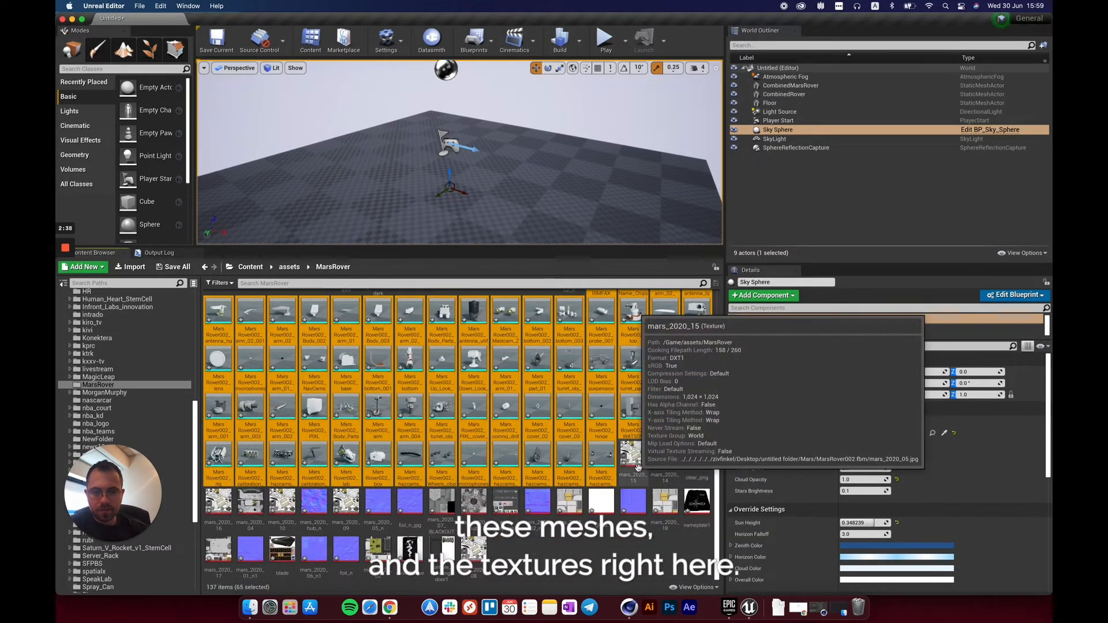
Highlight the imported rover textures listed after the static meshes in the MarsRover folder
{"action": "left_click", "coordinate": [633, 459]}
{"action": "left_click", "coordinate": [502, 549]}
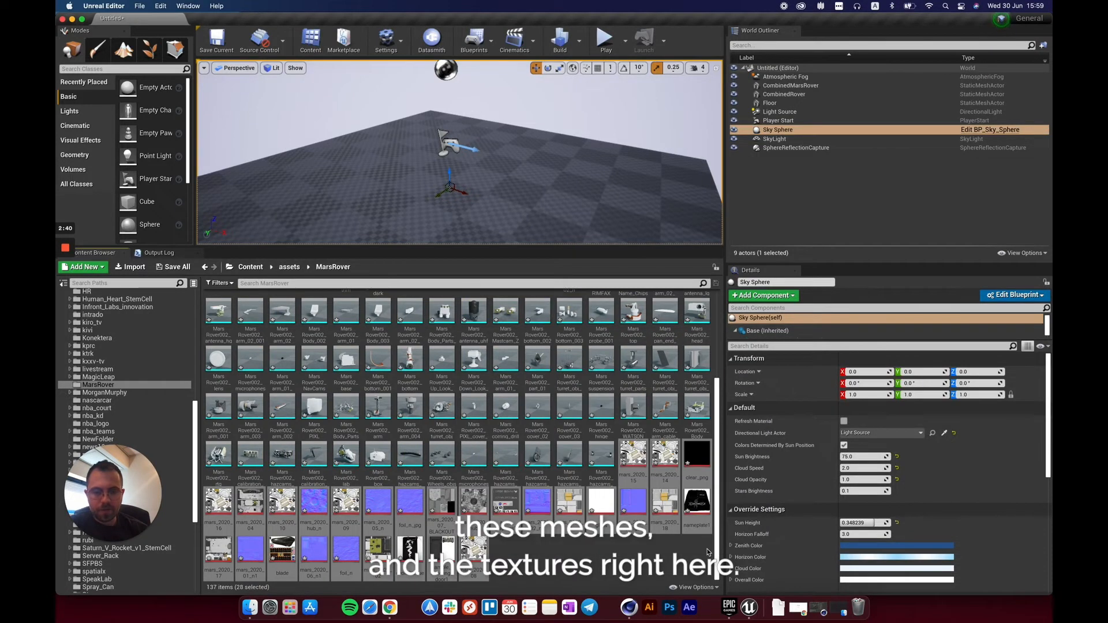
{"action": "left_click_drag", "start_coordinate": [719, 545], "coordinate": [720, 454]}
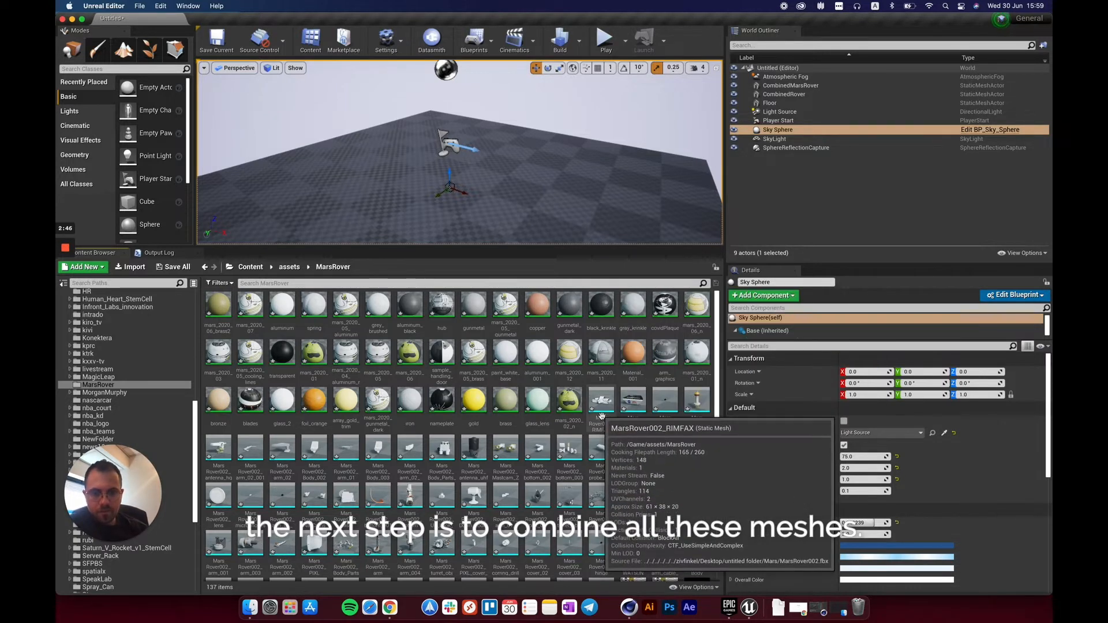
Select all the MarsRover002 static meshes, place them together in the level, and enlarge the viewport
{"action": "left_click", "coordinate": [601, 407]}
{"action": "scroll", "coordinate": [651, 516], "scroll_direction": "down", "scroll_amount": 3}
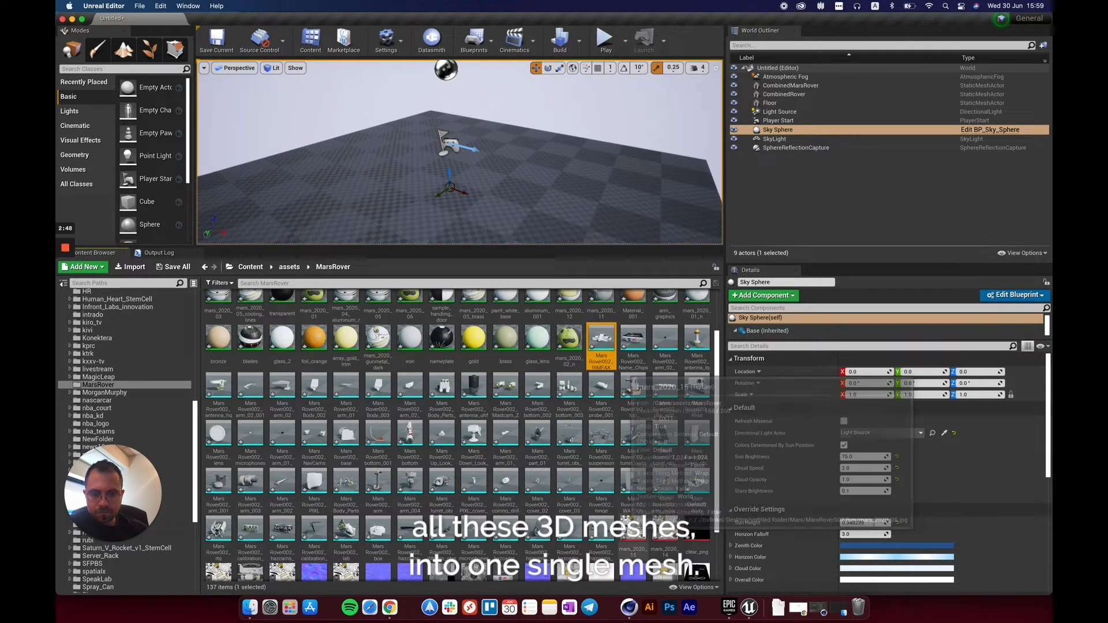
{"action": "left_click", "coordinate": [605, 530], "text": "shift"}
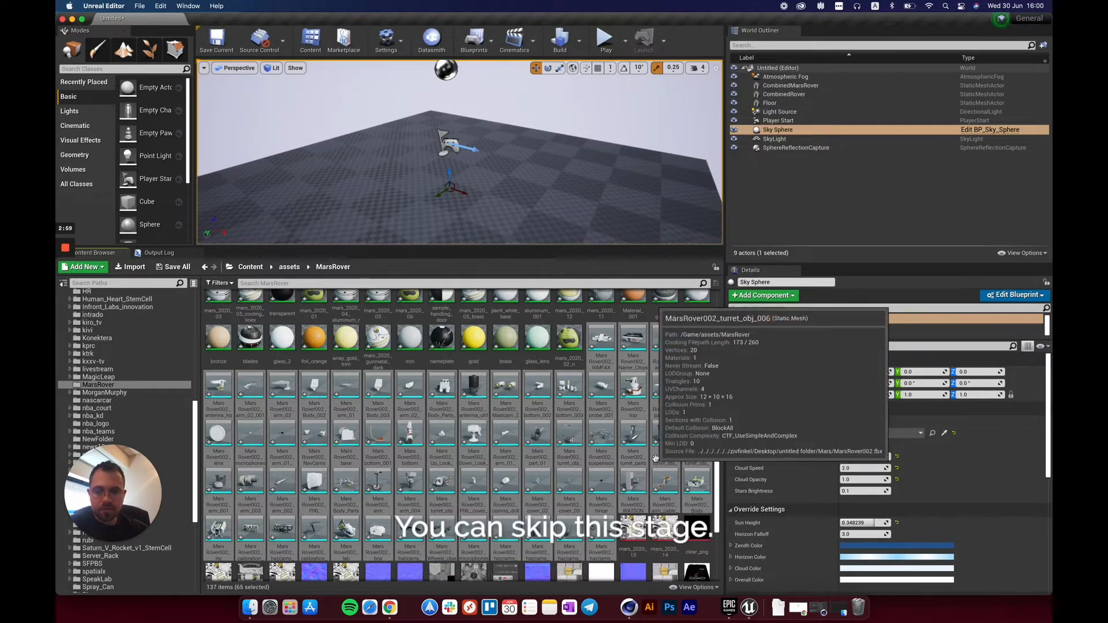
{"action": "scroll", "coordinate": [629, 449], "scroll_direction": "up", "scroll_amount": 2}
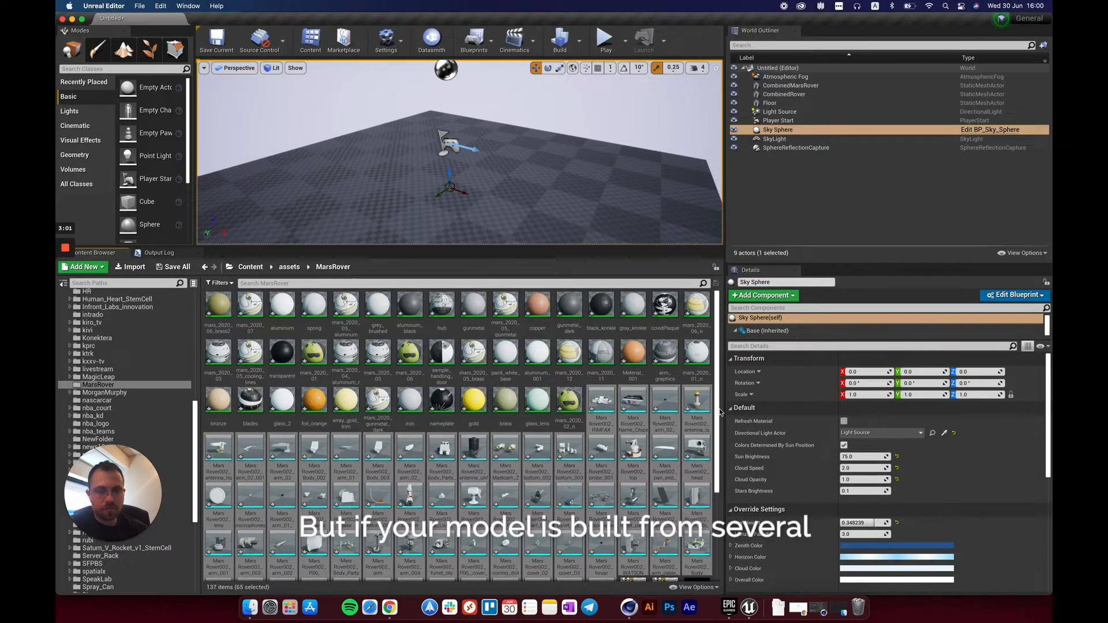
{"action": "left_click", "coordinate": [719, 351]}
{"action": "scroll", "coordinate": [701, 398], "scroll_direction": "down", "scroll_amount": 5}
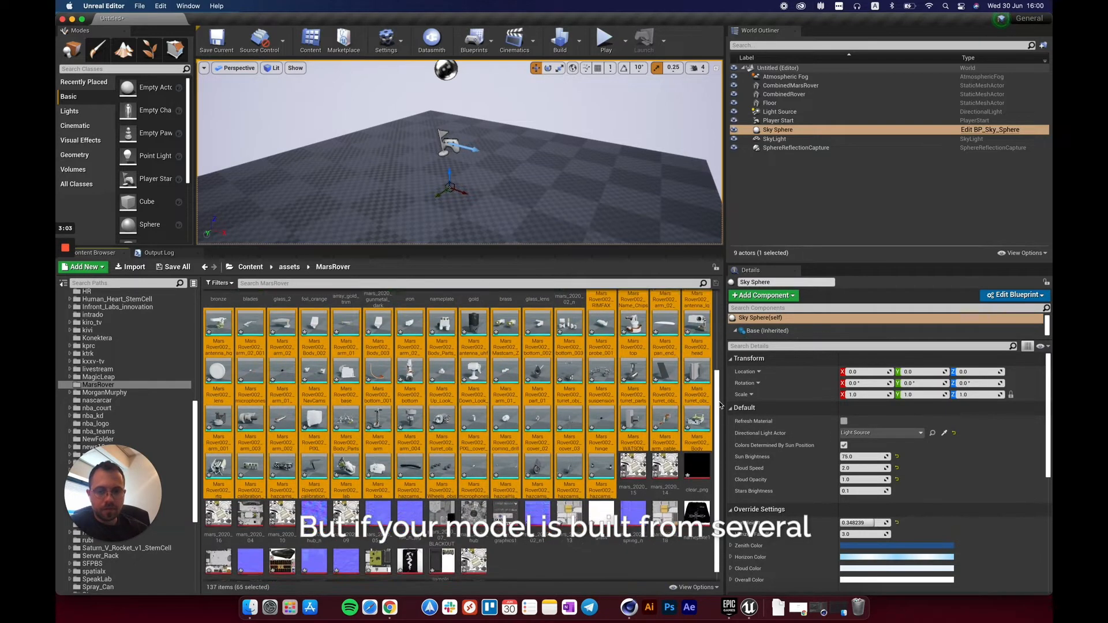
{"action": "scroll", "coordinate": [627, 410], "scroll_direction": "up", "scroll_amount": 5}
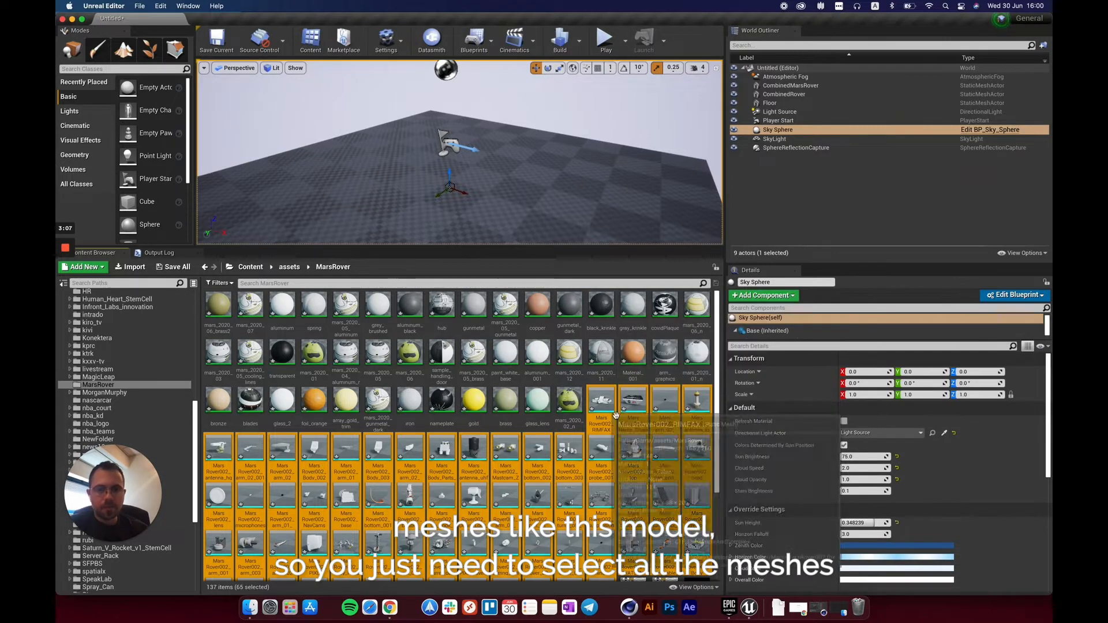
{"action": "scroll", "coordinate": [583, 450], "scroll_direction": "down", "scroll_amount": 2}
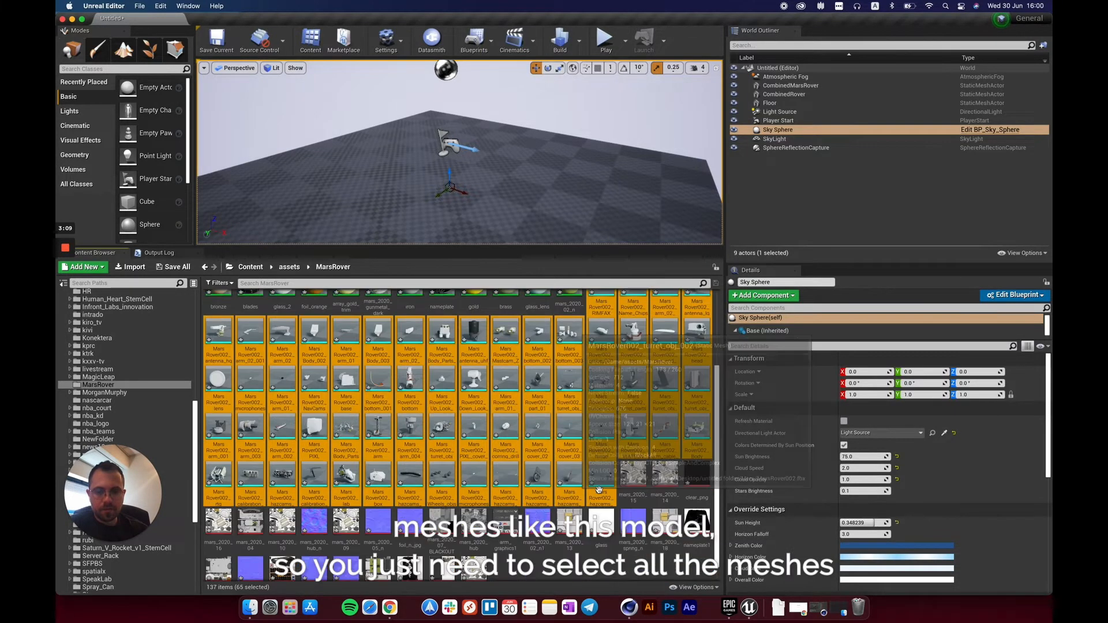
{"action": "scroll", "coordinate": [601, 477], "scroll_direction": "up", "scroll_amount": 3}
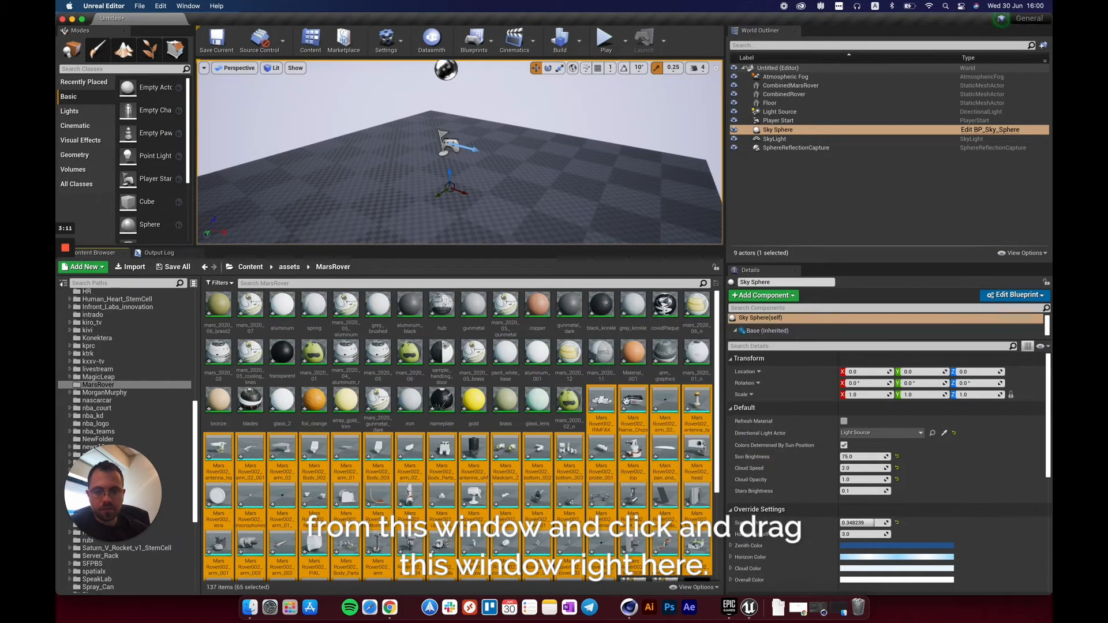
{"action": "left_click_drag", "start_coordinate": [601, 407], "coordinate": [448, 192]}
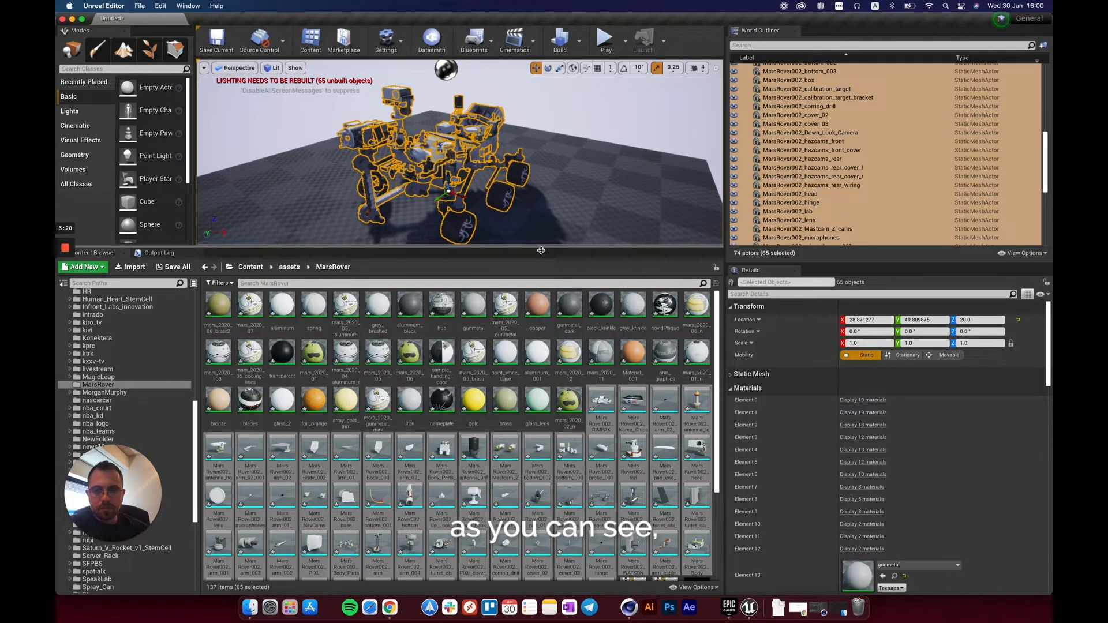
{"action": "left_click_drag", "start_coordinate": [542, 250], "coordinate": [541, 383]}
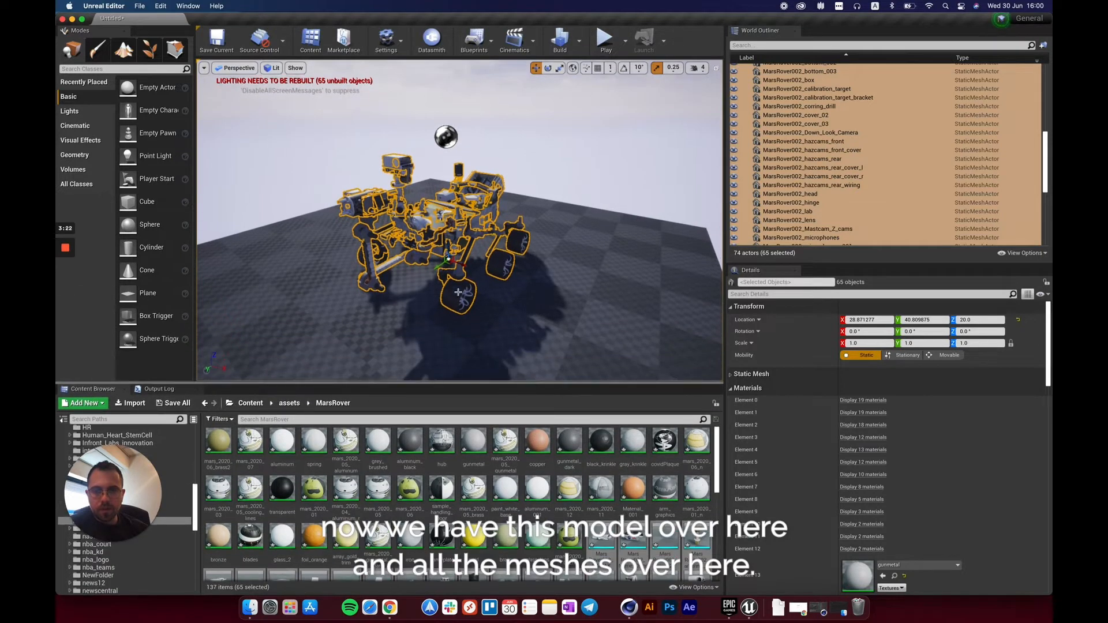
Convert the selected rover actors to a single static mesh named CombinedMarsRover, saved in the assets/MarsRover folder
{"action": "right_click", "coordinate": [847, 155]}
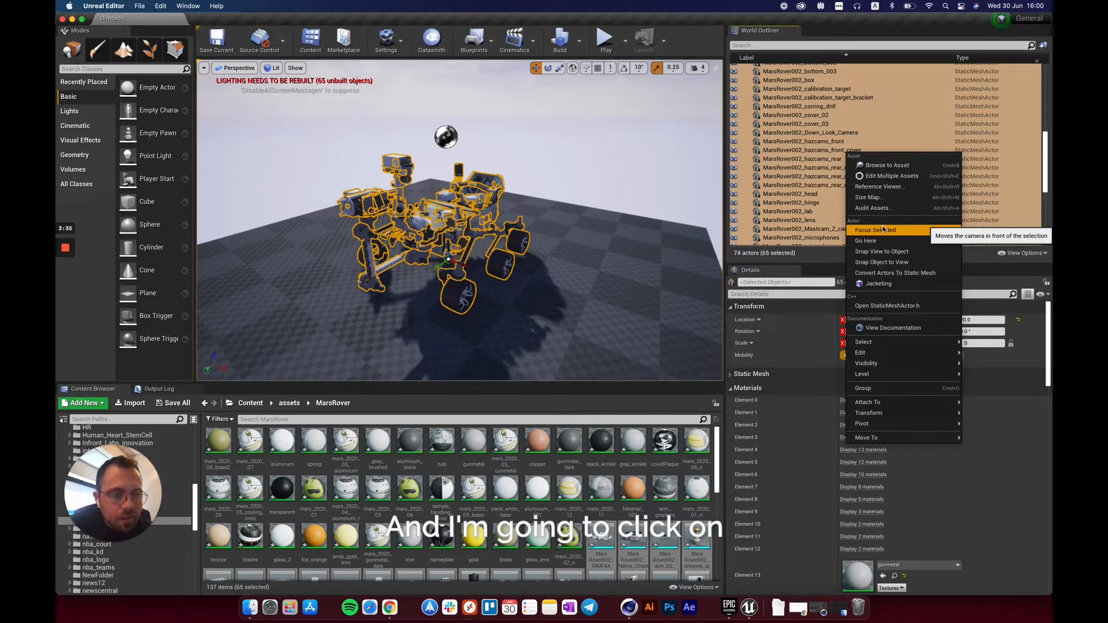
{"action": "mouse_move", "coordinate": [899, 339]}
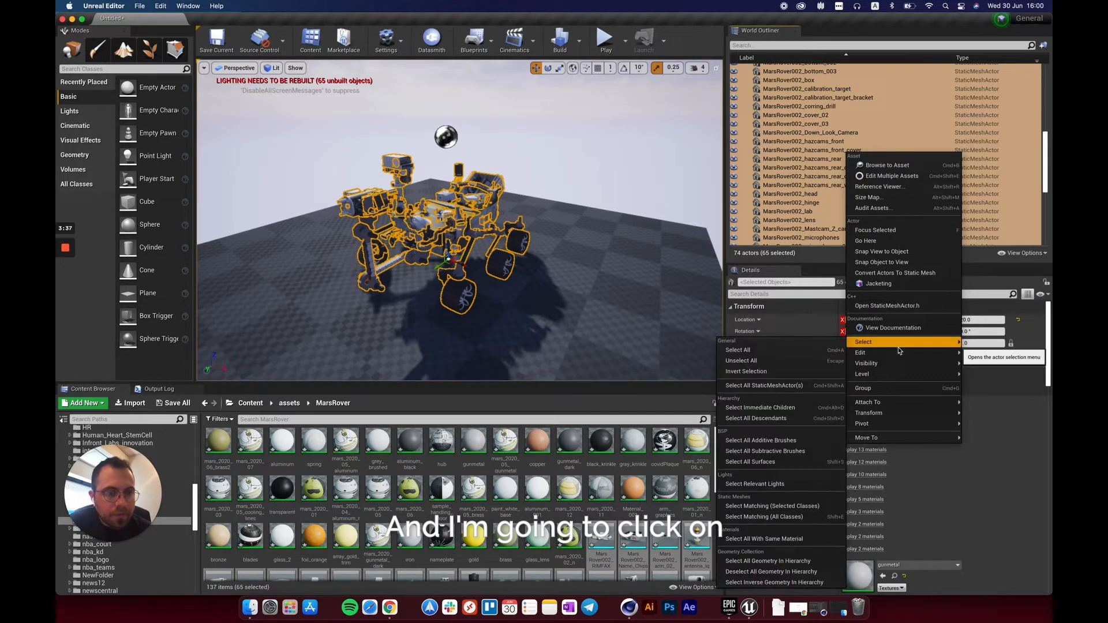
{"action": "left_click", "coordinate": [904, 273]}
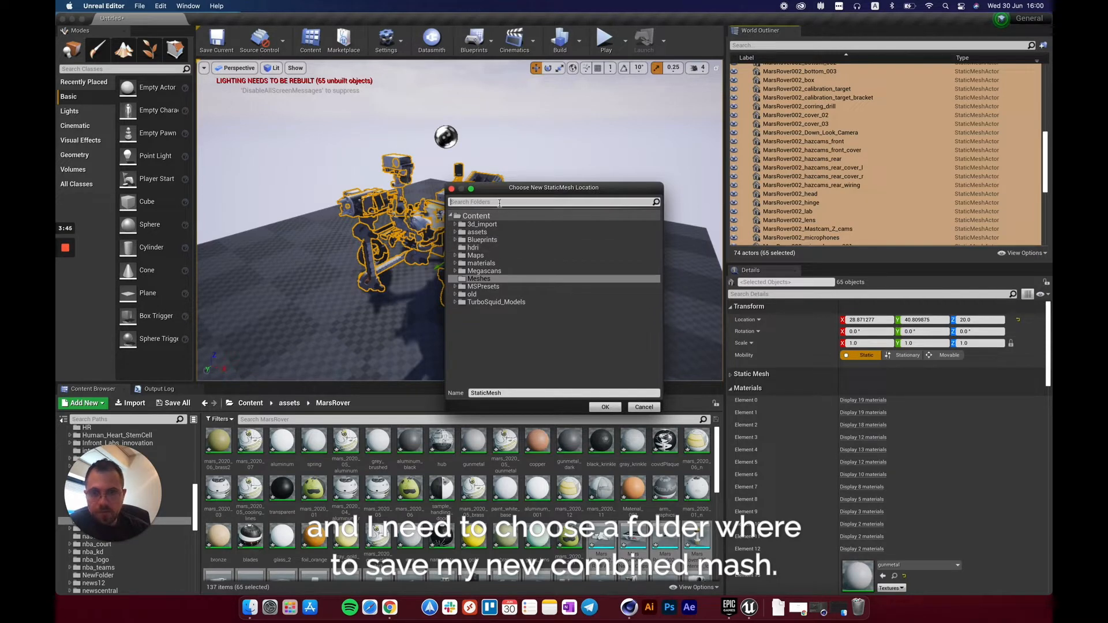
{"action": "left_click_drag", "start_coordinate": [508, 192], "coordinate": [508, 255]}
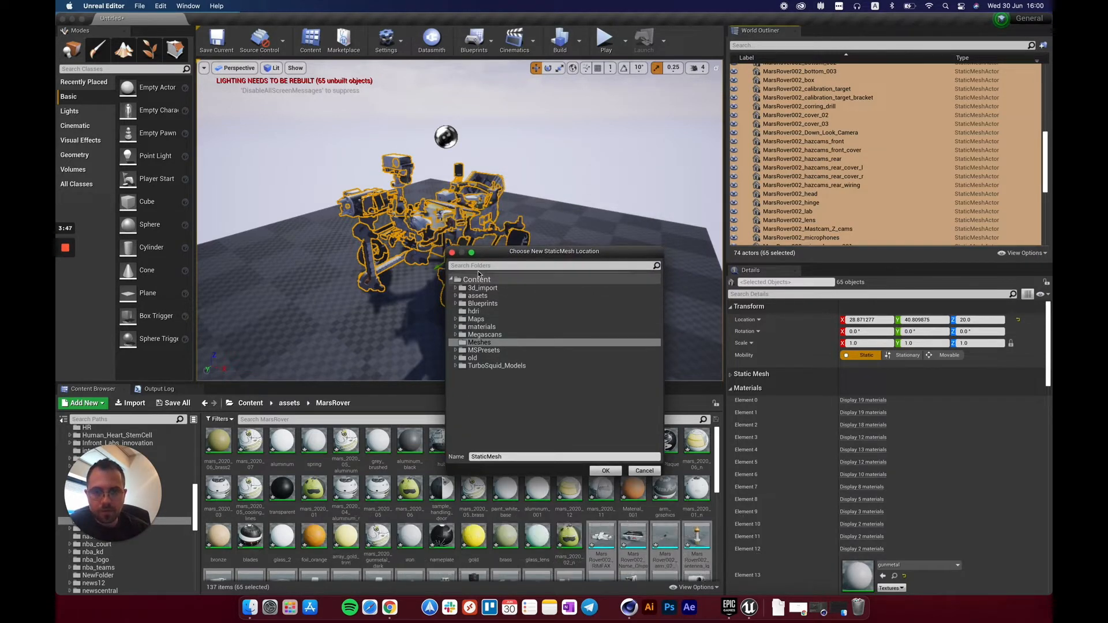
{"action": "left_click", "coordinate": [477, 265]}
{"action": "type", "text": "Mars"}
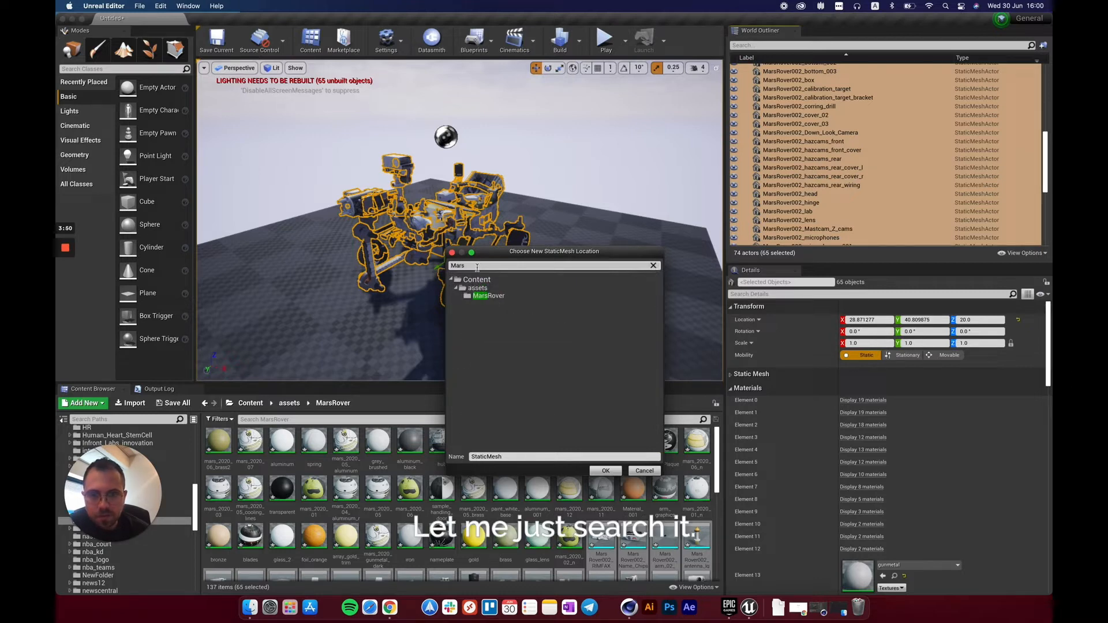
{"action": "left_click", "coordinate": [487, 297]}
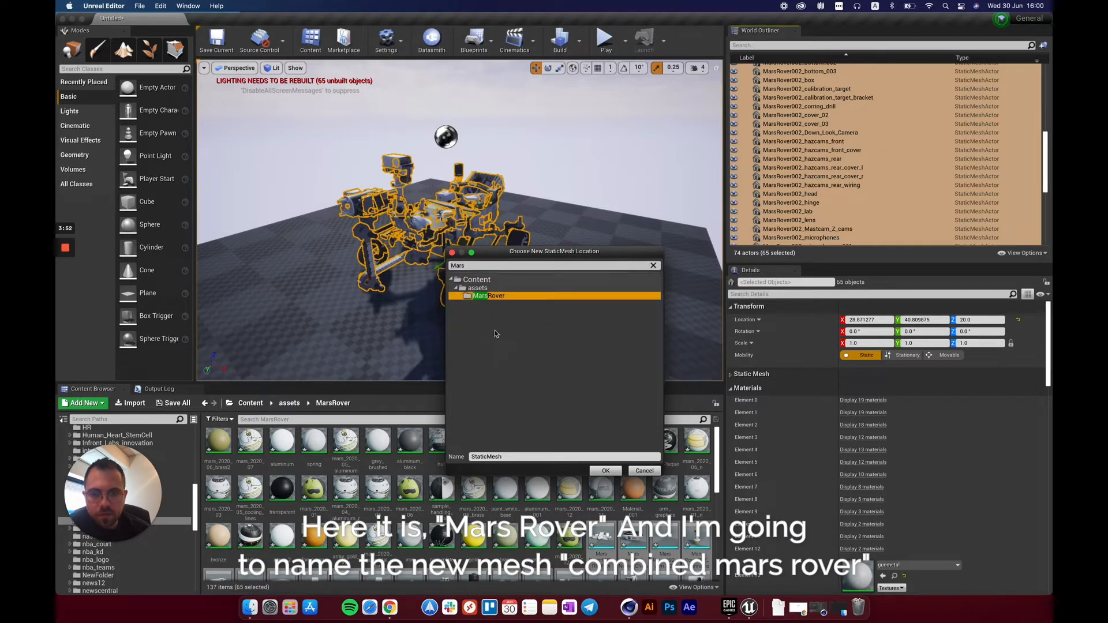
{"action": "left_click", "coordinate": [511, 457]}
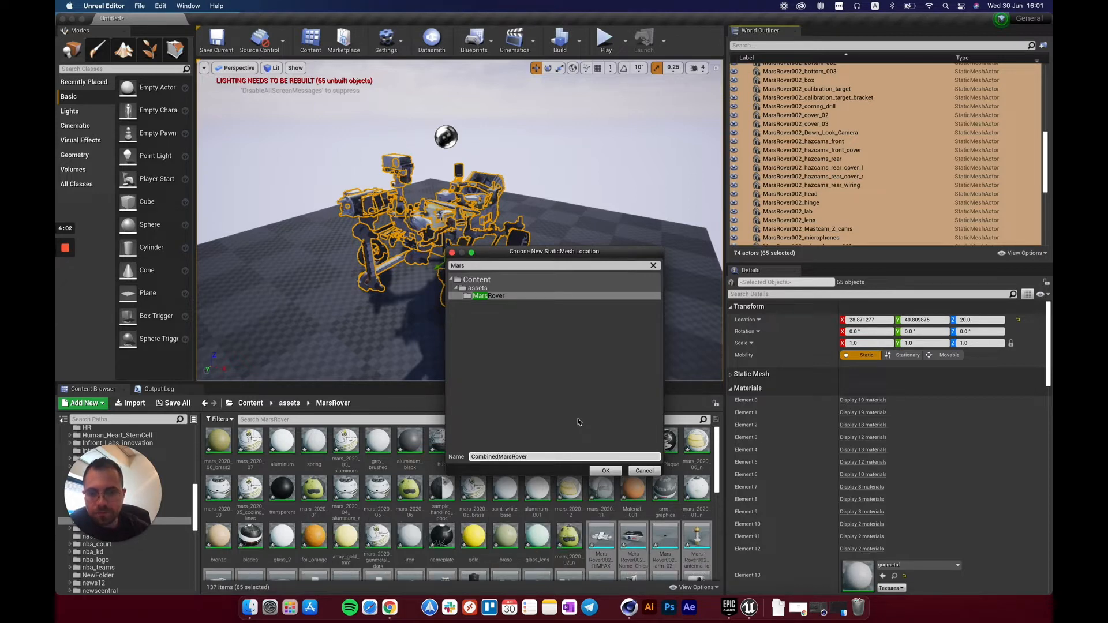
{"action": "left_click", "coordinate": [606, 472]}
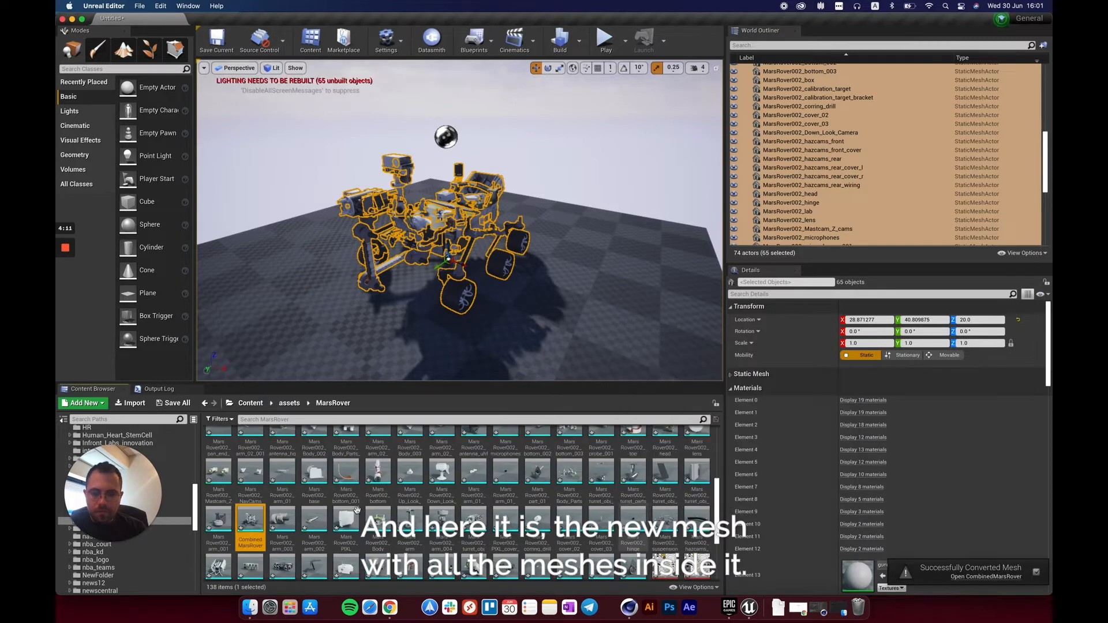
{"action": "mouse_move", "coordinate": [249, 522]}
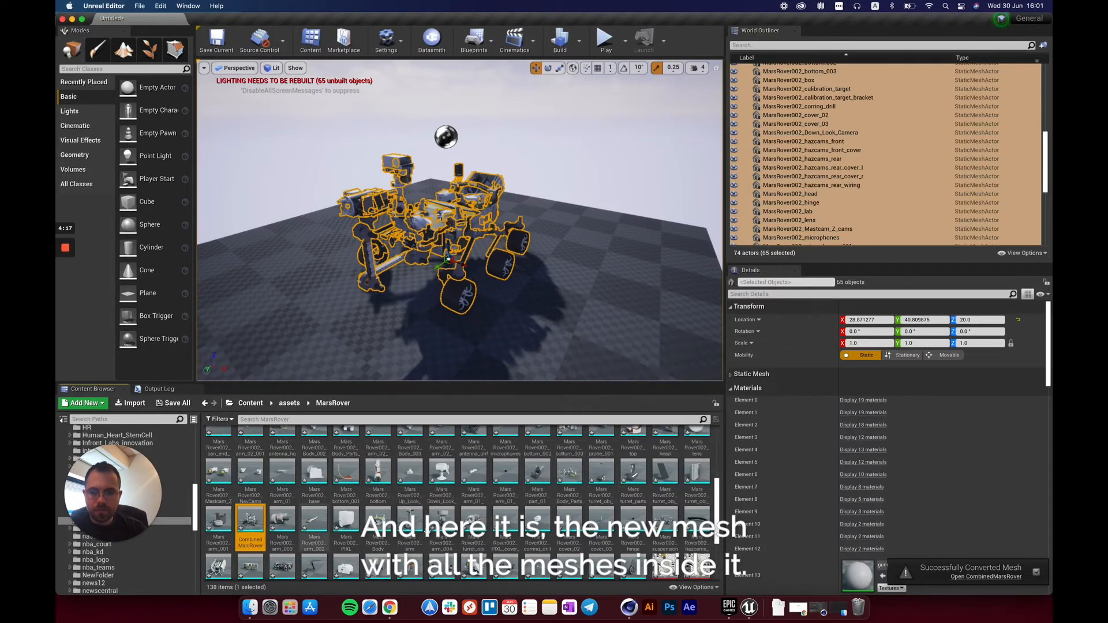
Delete all the separate MarsRover002 part actors from the level, from MarsRover002_antenna_hg through the wheels
{"action": "left_click", "coordinate": [808, 168]}
{"action": "scroll", "coordinate": [810, 218], "scroll_direction": "down", "scroll_amount": 5}
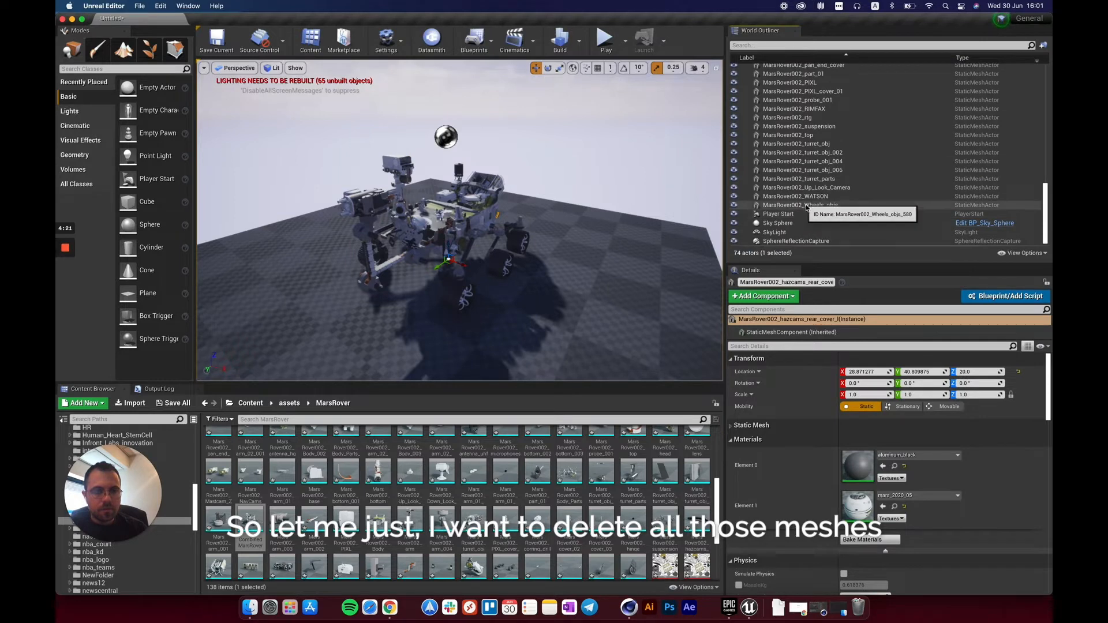
{"action": "left_click", "coordinate": [808, 205]}
{"action": "scroll", "coordinate": [809, 209], "scroll_direction": "up", "scroll_amount": 15}
{"action": "left_click", "coordinate": [787, 122], "text": "shift"}
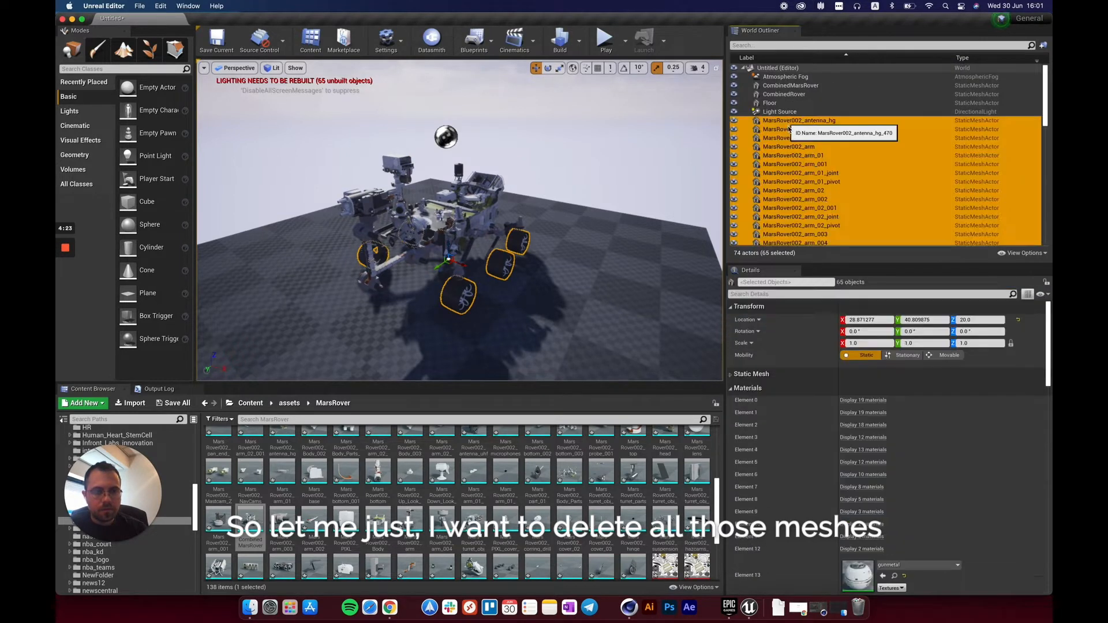
{"action": "key", "text": "Delete"}
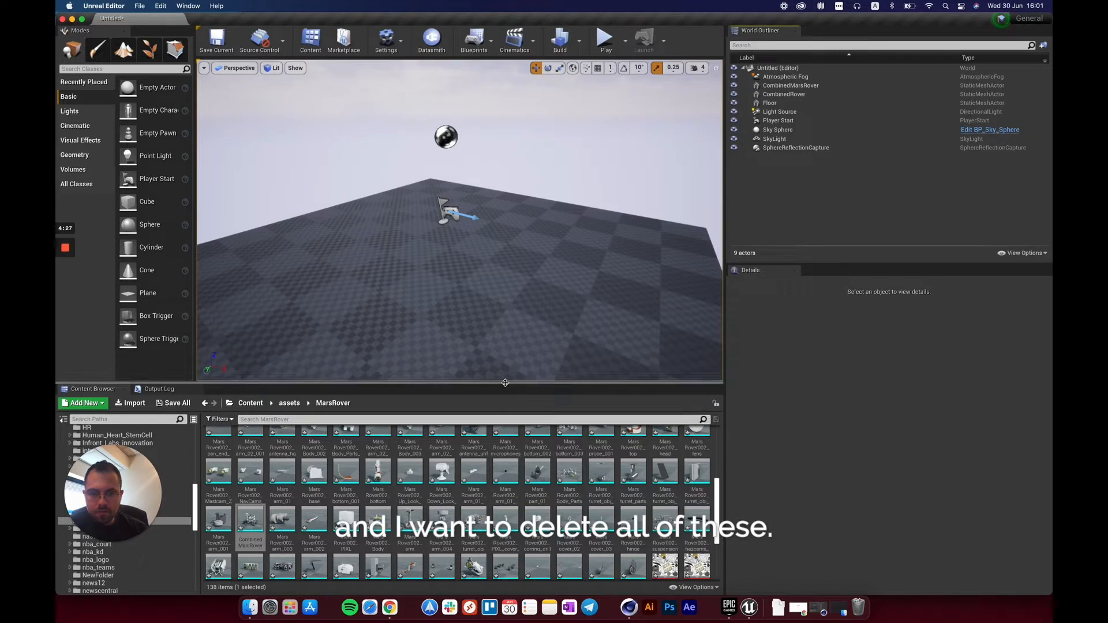
Delete all the separate MarsRover002 static mesh assets from the MarsRover folder, leaving CombinedMarsRover out of the selection
{"action": "left_click_drag", "start_coordinate": [504, 385], "coordinate": [504, 292]}
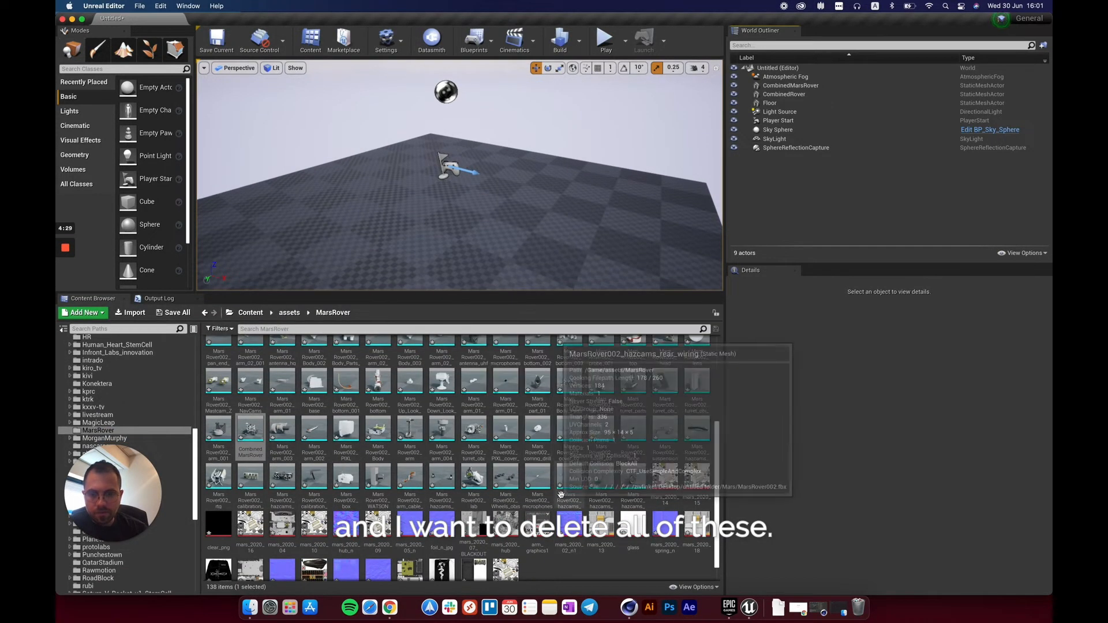
{"action": "scroll", "coordinate": [585, 512], "scroll_direction": "up", "scroll_amount": 3}
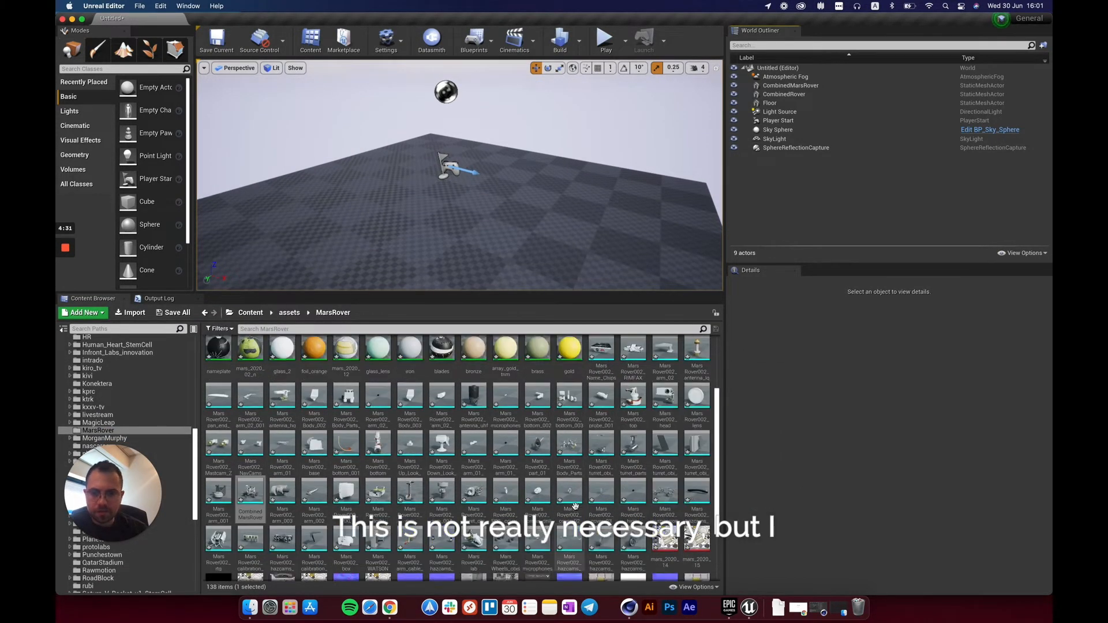
{"action": "left_click", "coordinate": [601, 370]}
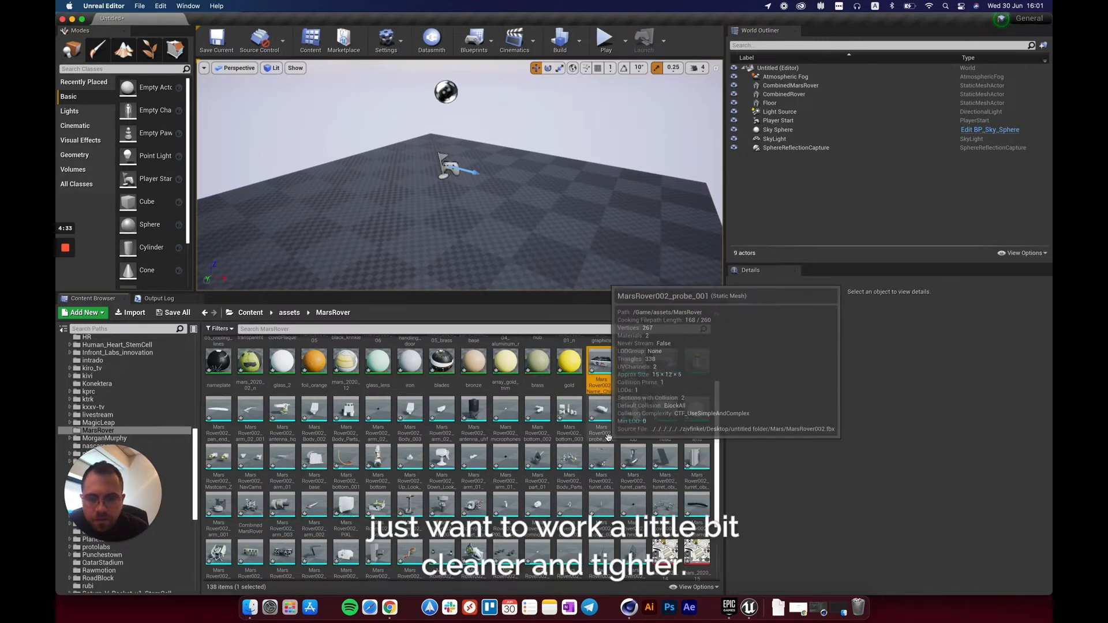
{"action": "scroll", "coordinate": [608, 437], "scroll_direction": "down", "scroll_amount": 2}
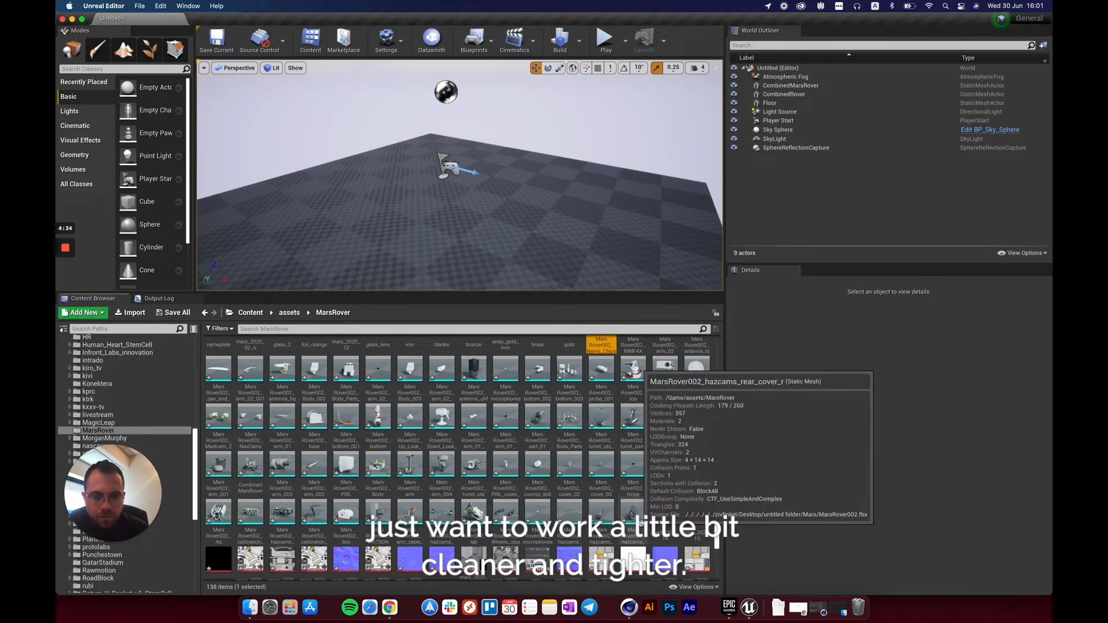
{"action": "left_click", "coordinate": [679, 538], "text": "shift"}
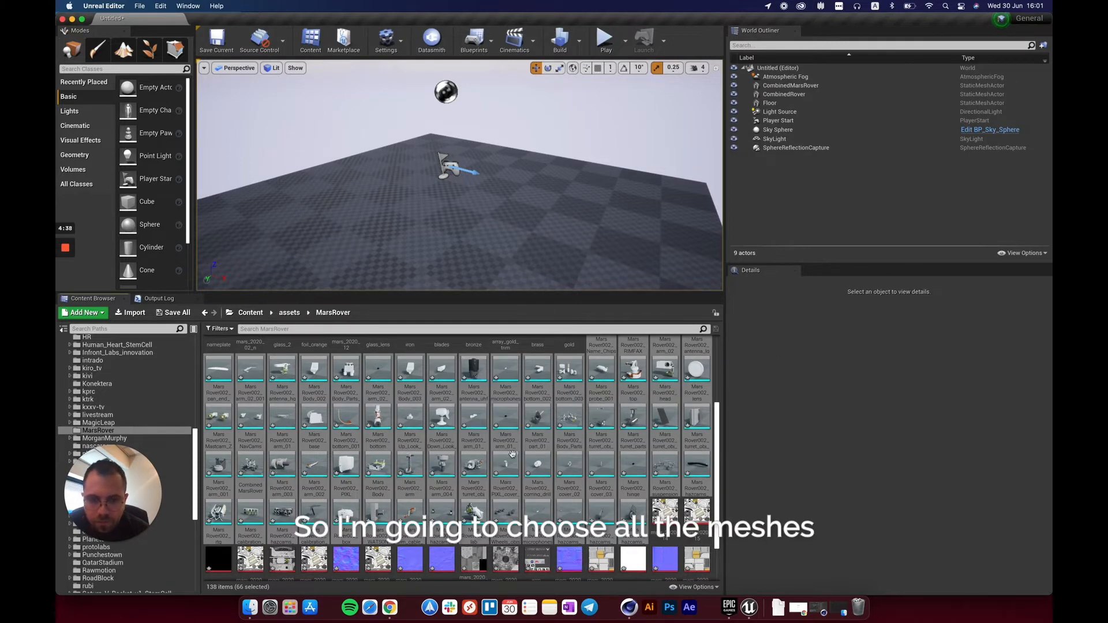
{"action": "left_click", "coordinate": [252, 473], "text": "super"}
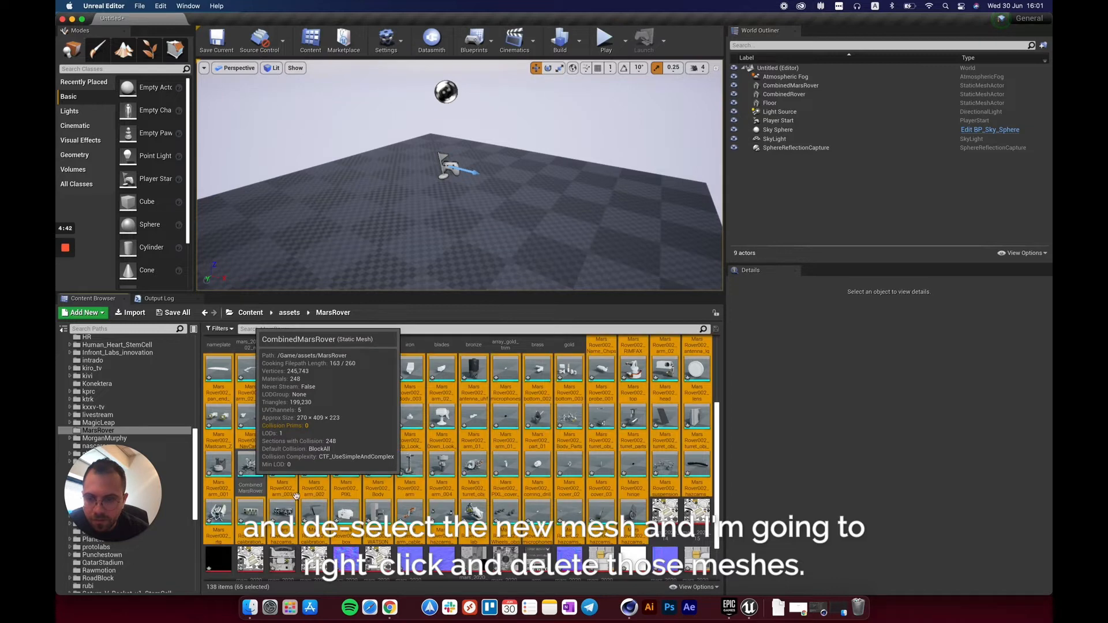
{"action": "right_click", "coordinate": [556, 397]}
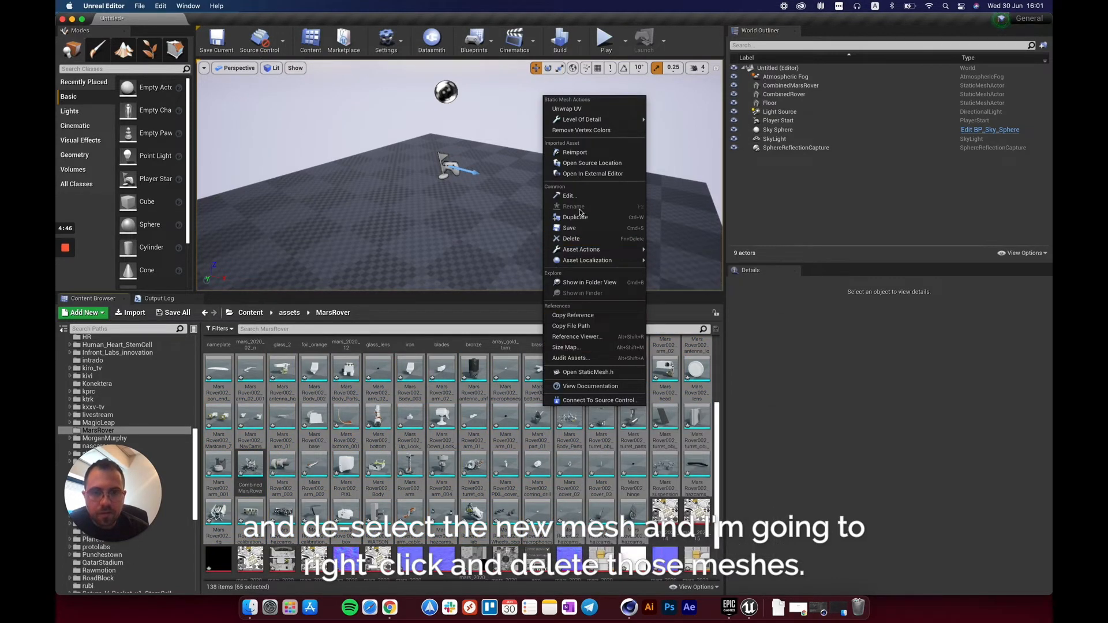
{"action": "left_click", "coordinate": [581, 240]}
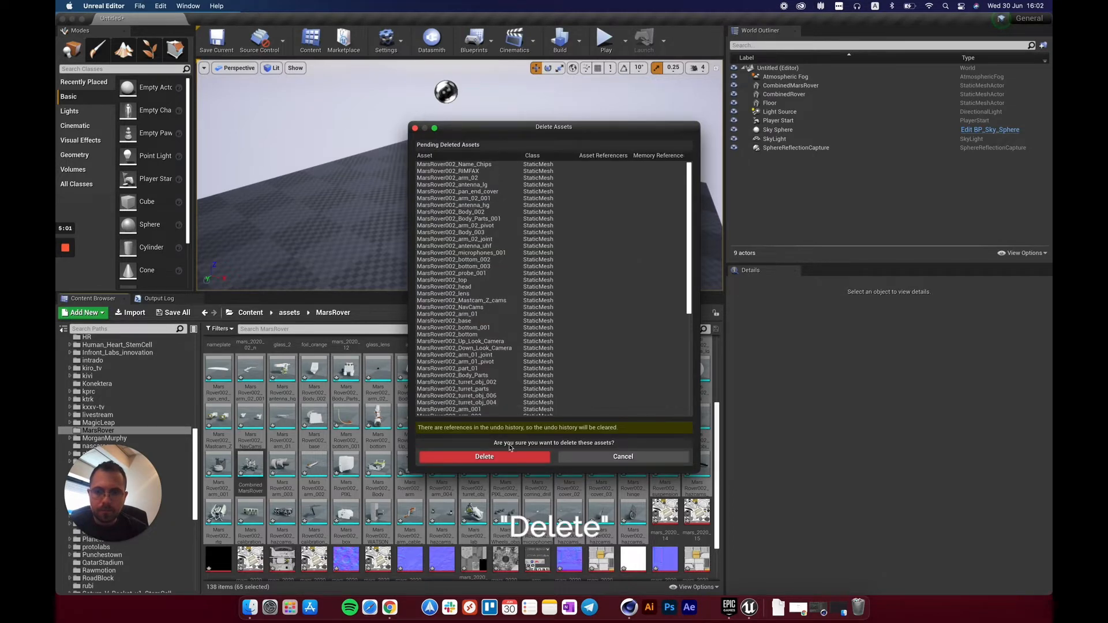
{"action": "left_click", "coordinate": [500, 458]}
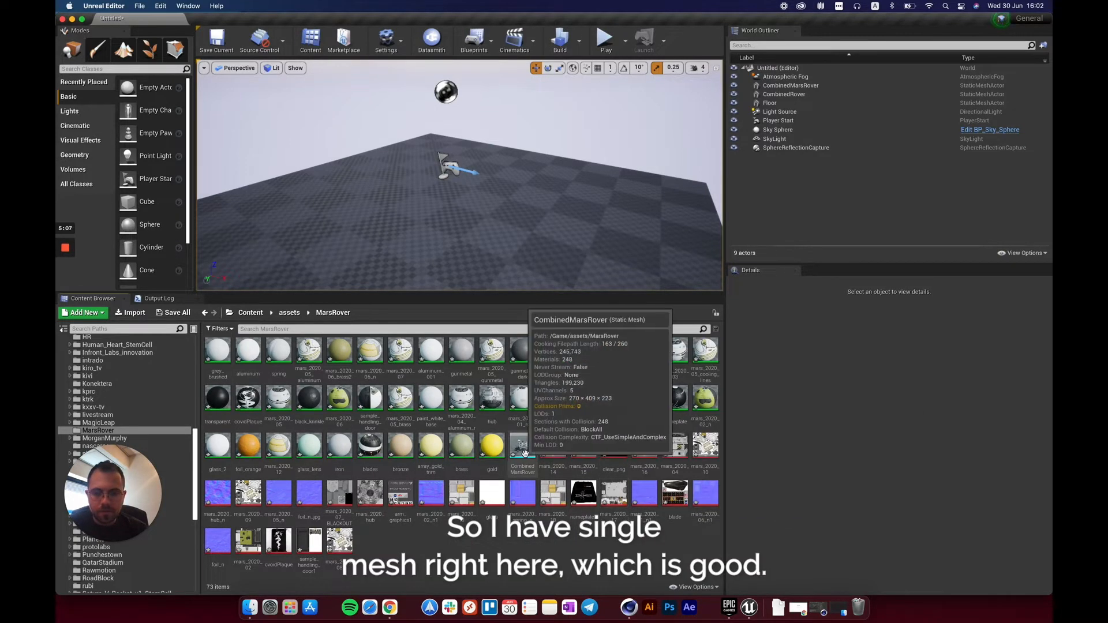
Place the CombinedMarsRover mesh on the floor in the level and save all unsaved project content
{"action": "left_click", "coordinate": [518, 432]}
{"action": "left_click_drag", "start_coordinate": [463, 209], "coordinate": [467, 205]}
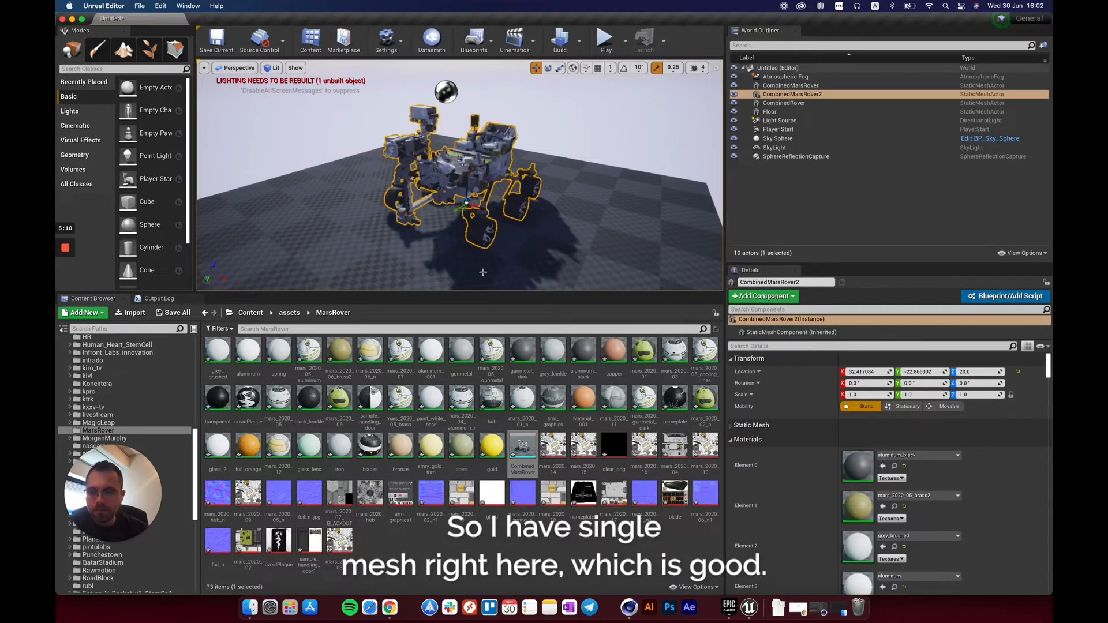
{"action": "left_click", "coordinate": [179, 317]}
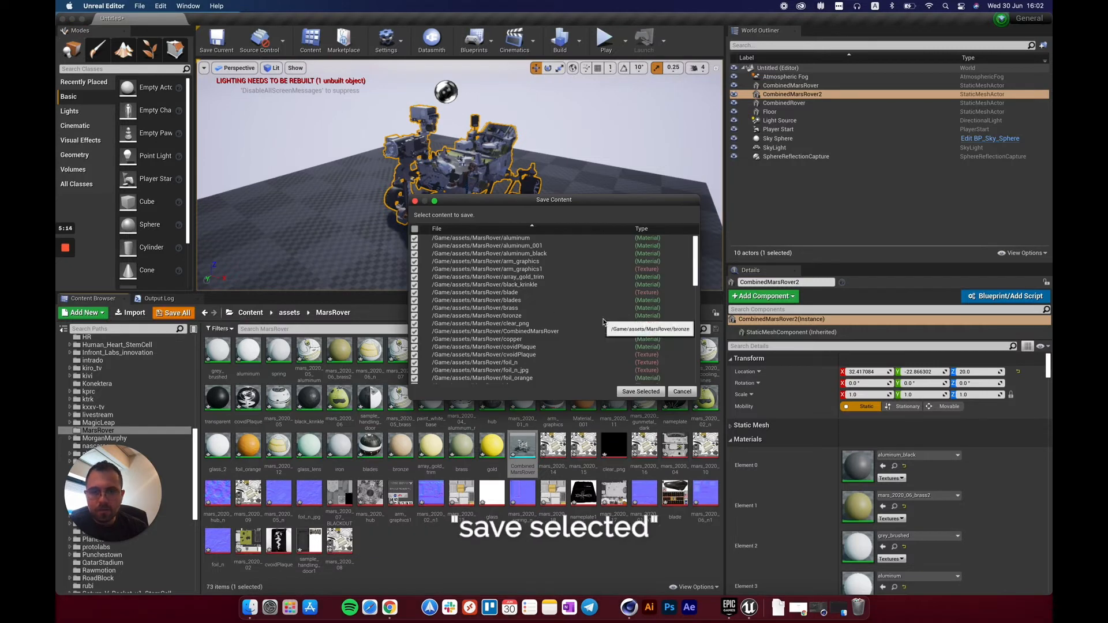
{"action": "left_click", "coordinate": [644, 392]}
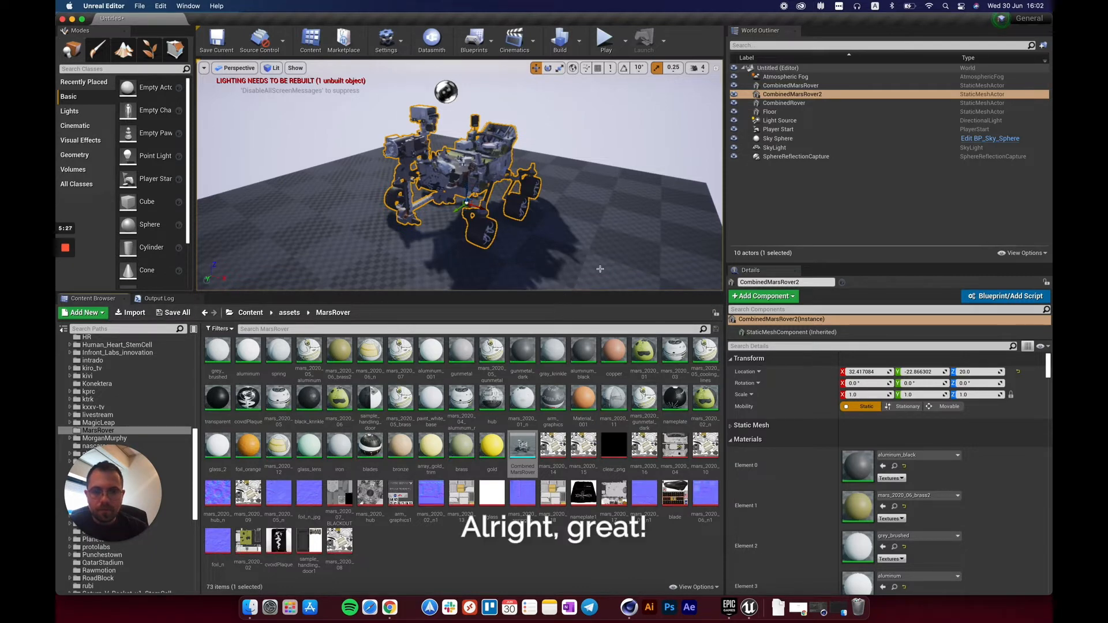
Open the gold material from the MarsRover folder and spread its Param and output nodes apart in the graph
{"action": "right_click_drag", "start_coordinate": [459, 175], "coordinate": [462, 199]}
{"action": "scroll", "coordinate": [459, 176], "scroll_direction": "down", "scroll_amount": 3}
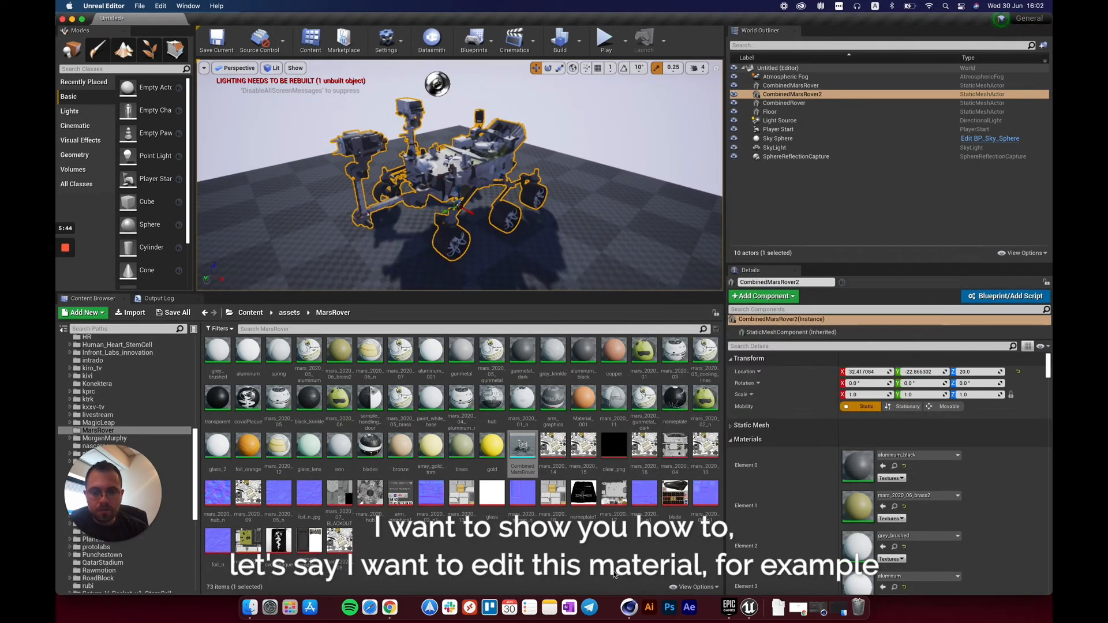
{"action": "left_click", "coordinate": [615, 575]}
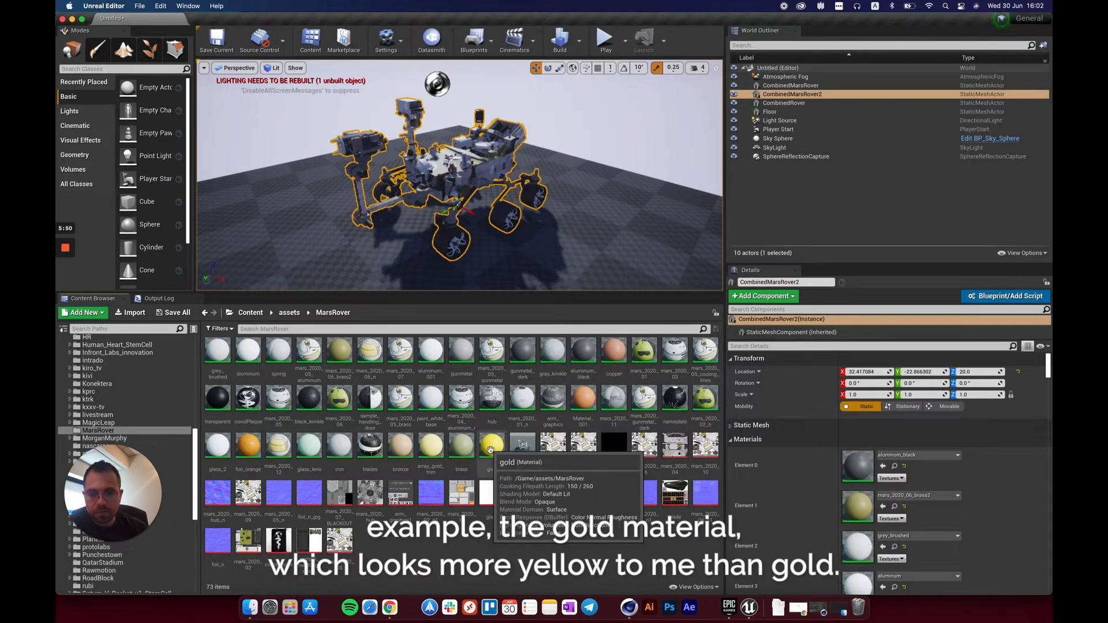
{"action": "double_click", "coordinate": [492, 452]}
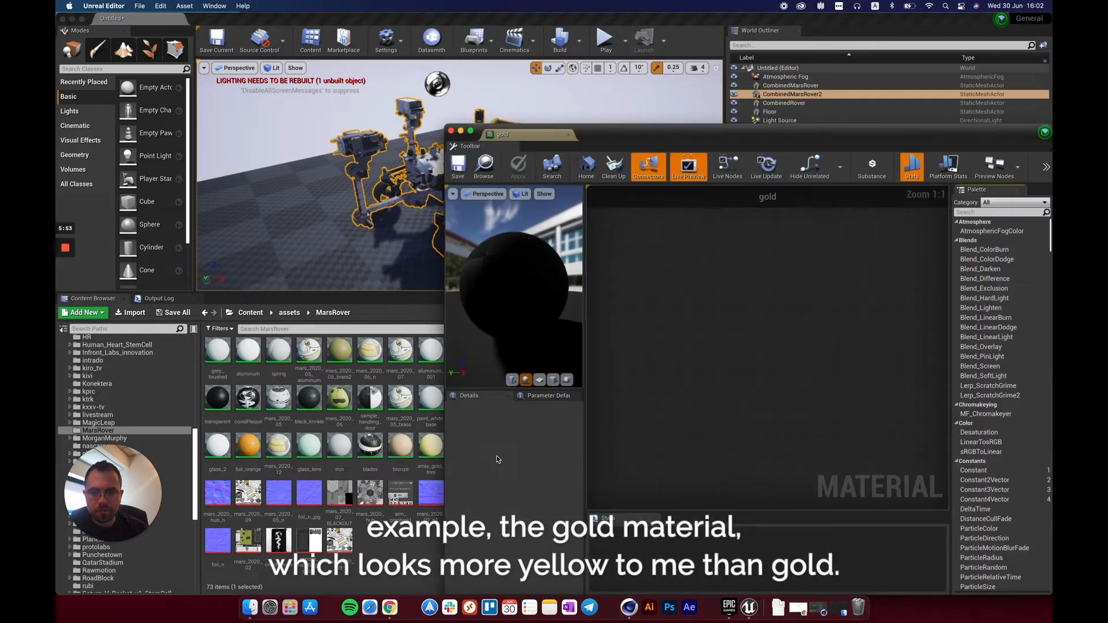
{"action": "left_click_drag", "start_coordinate": [630, 138], "coordinate": [561, 123]}
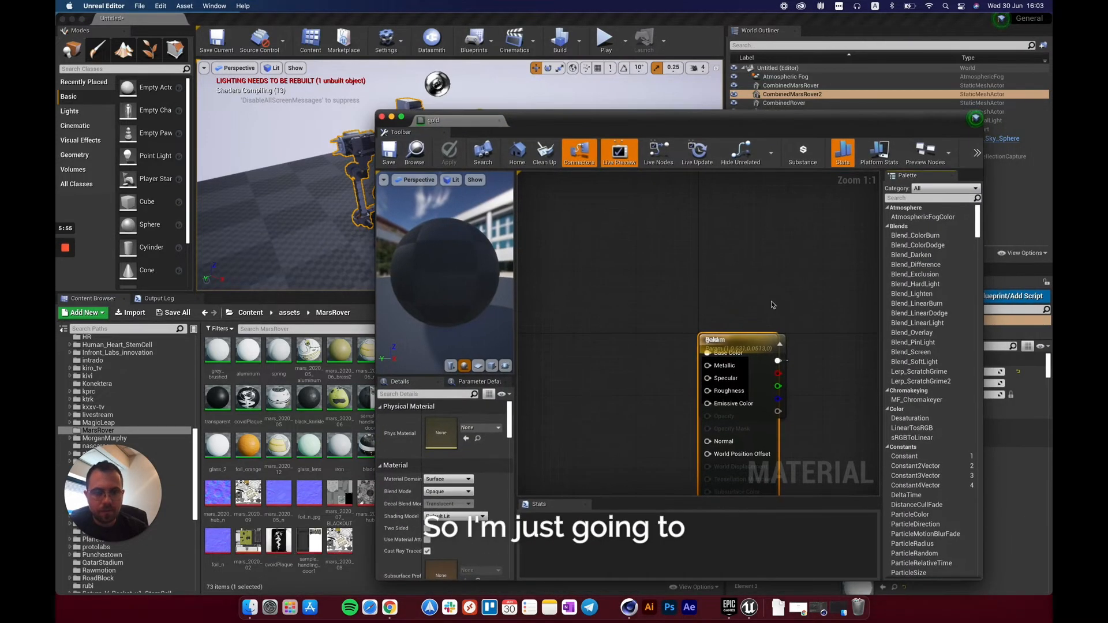
{"action": "left_click_drag", "start_coordinate": [719, 340], "coordinate": [850, 308]}
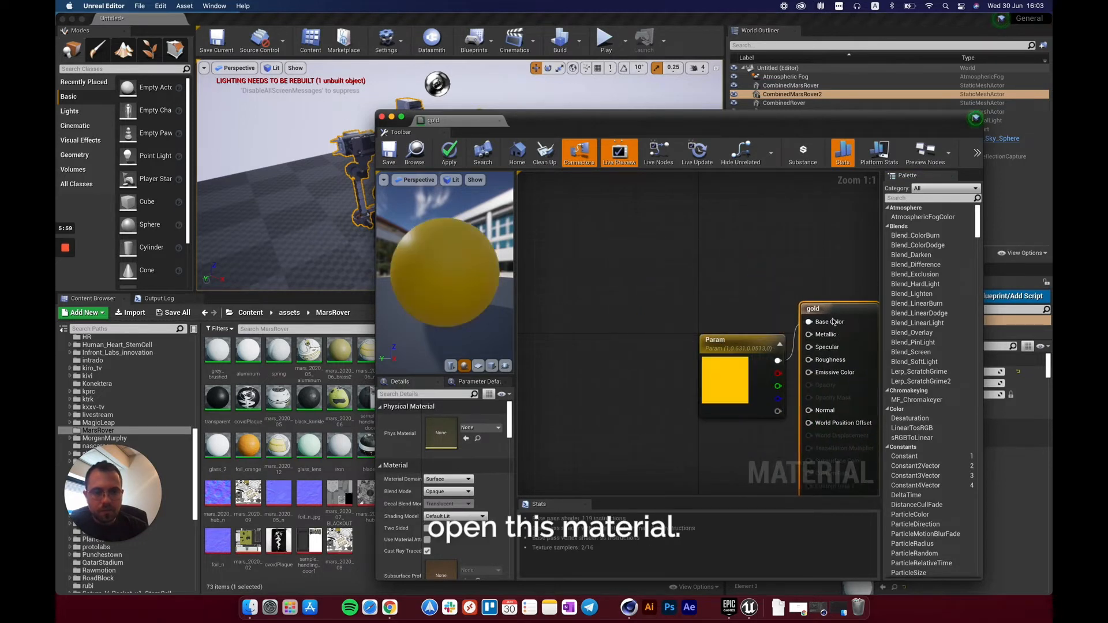
{"action": "left_click_drag", "start_coordinate": [722, 341], "coordinate": [682, 224]}
{"action": "left_click_drag", "start_coordinate": [830, 310], "coordinate": [807, 325]}
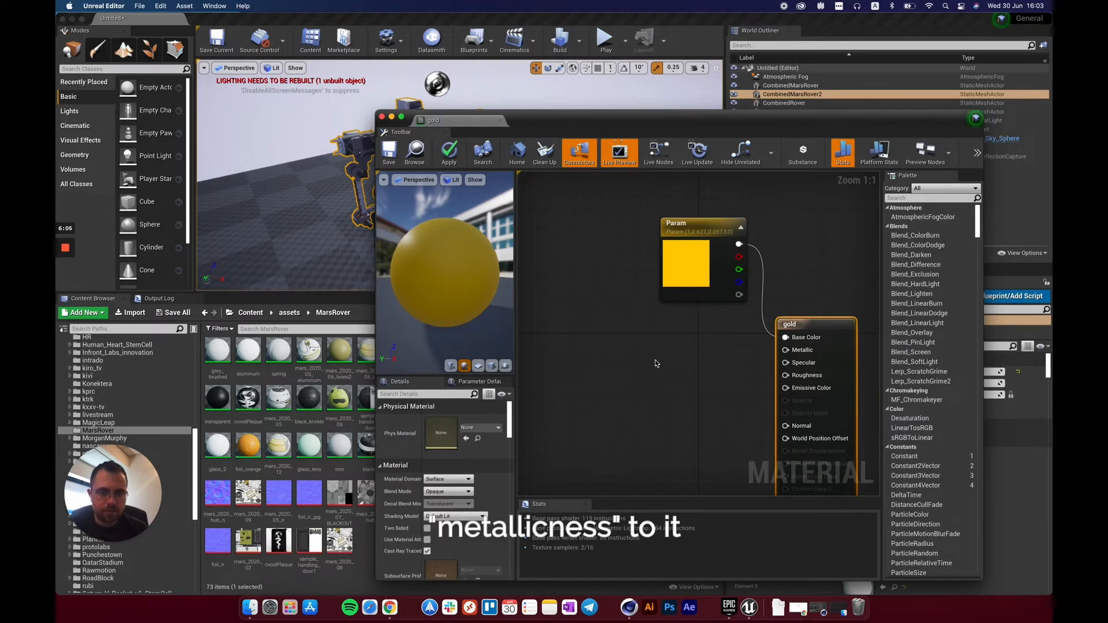
Add a Constant node with value 1 below the Param node and connect it to the Metallic input of the gold material
{"action": "left_click", "coordinate": [635, 355]}
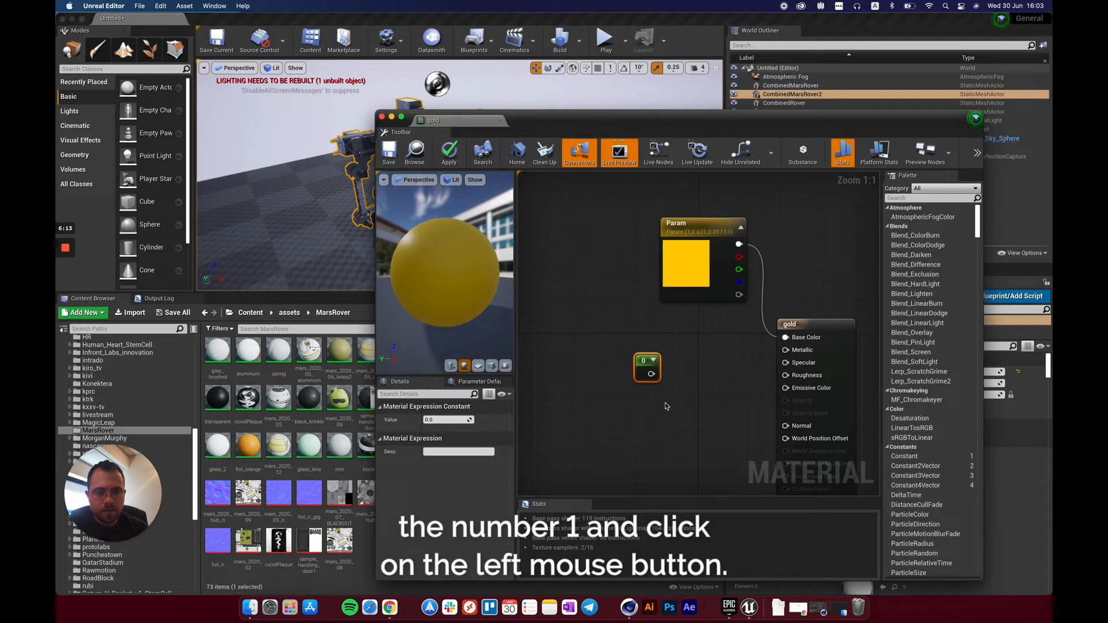
{"action": "mouse_move", "coordinate": [647, 369]}
{"action": "left_mouse_down"}
{"action": "mouse_move", "coordinate": [625, 380]}
{"action": "mouse_move", "coordinate": [649, 380]}
{"action": "left_mouse_up"}
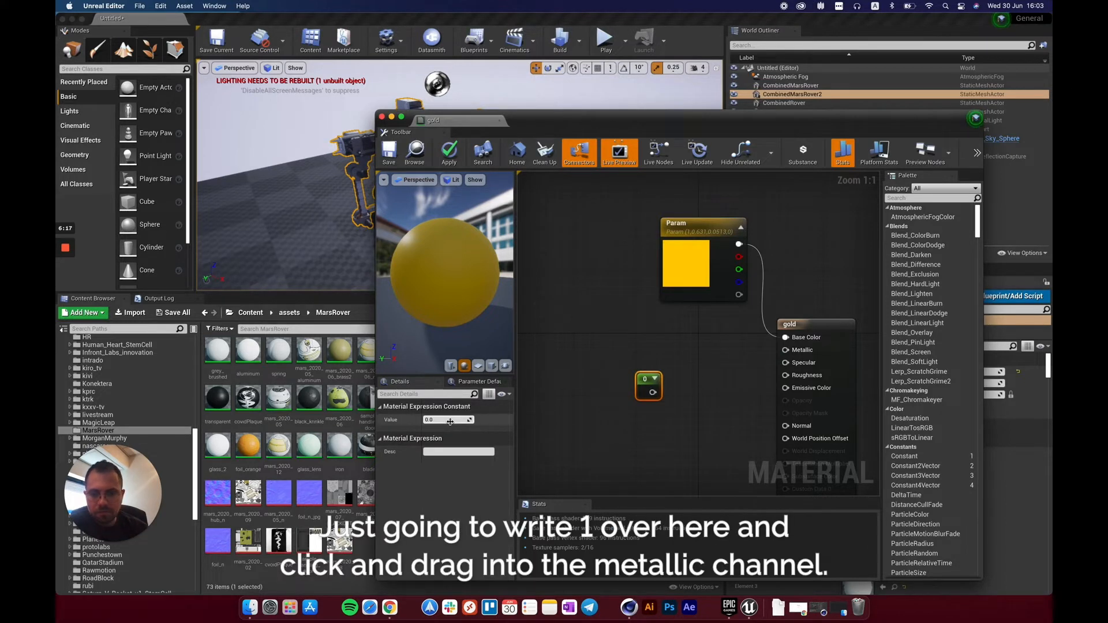
{"action": "type", "text": "1"}
{"action": "key", "text": "Return"}
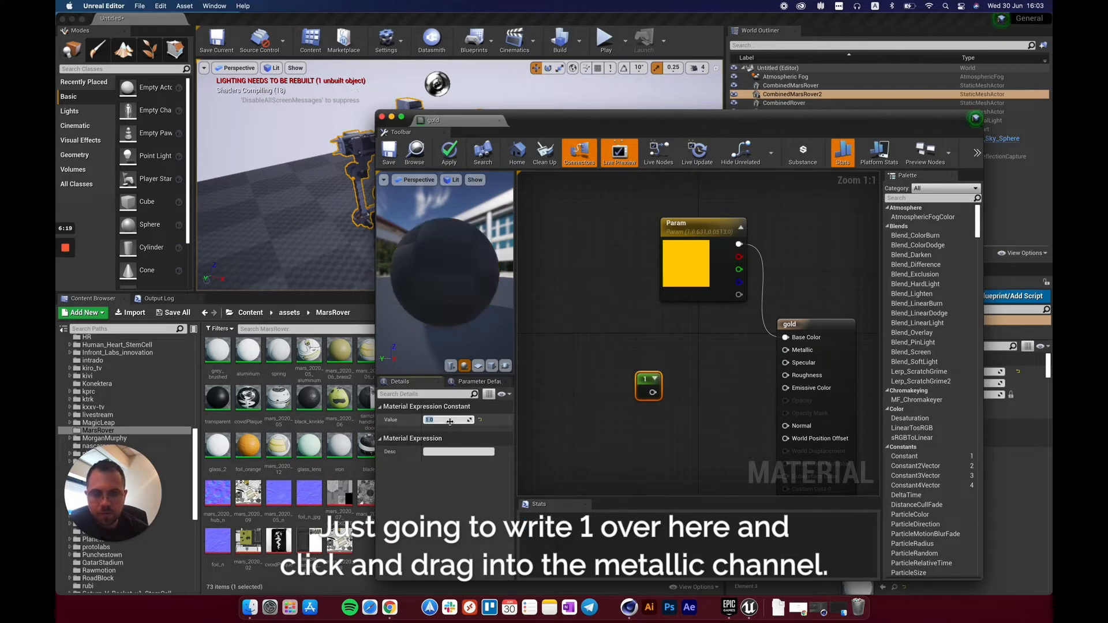
{"action": "left_click_drag", "start_coordinate": [653, 392], "coordinate": [785, 353]}
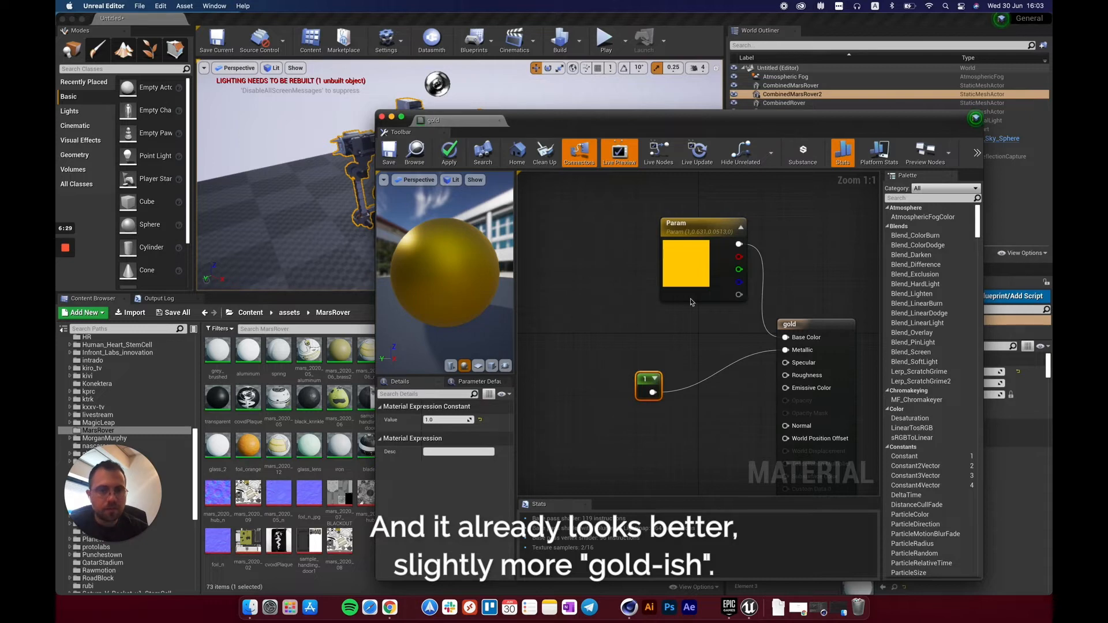
Reduce the saturation of the Param node's colour to about 0.75 for a more golden look
{"action": "left_click_drag", "start_coordinate": [696, 227], "coordinate": [736, 220]}
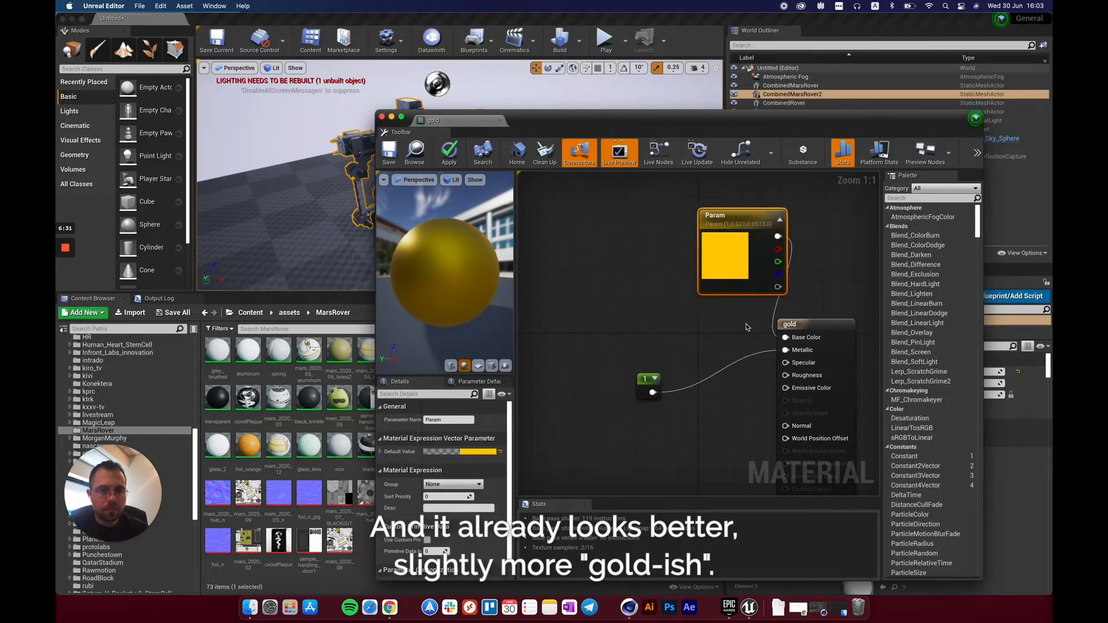
{"action": "double_click", "coordinate": [722, 263]}
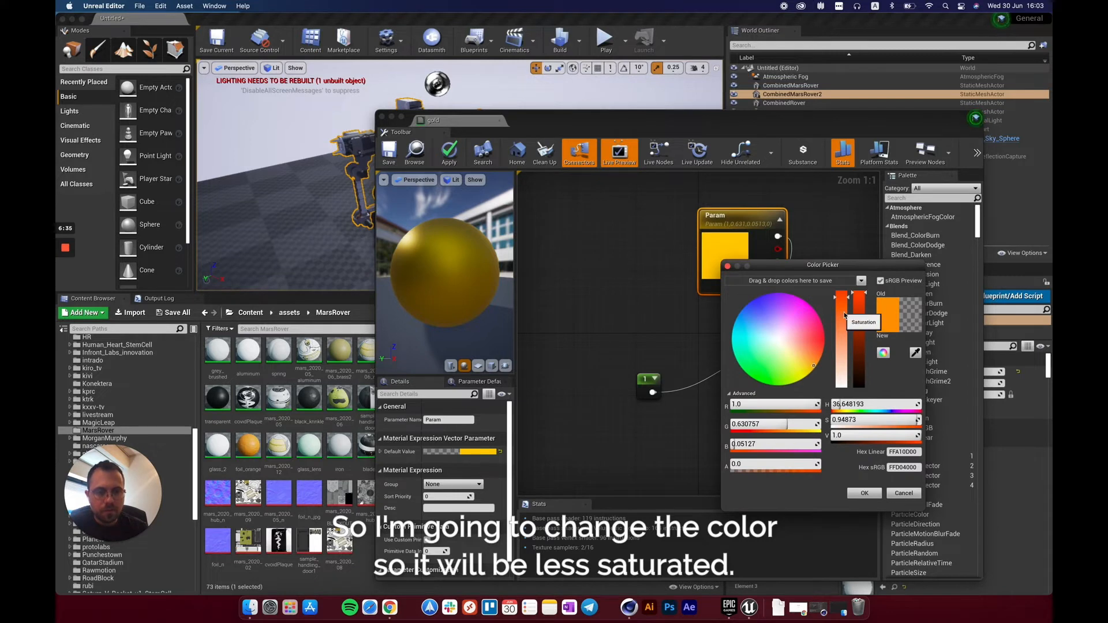
{"action": "left_click_drag", "start_coordinate": [845, 314], "coordinate": [845, 329]}
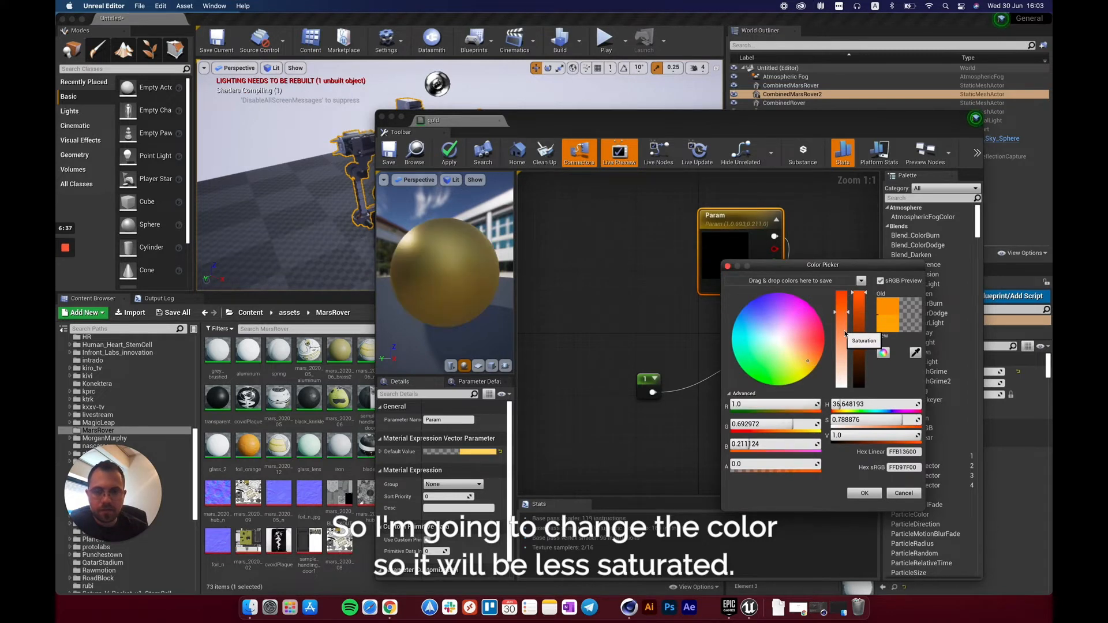
{"action": "left_click", "coordinate": [845, 317]}
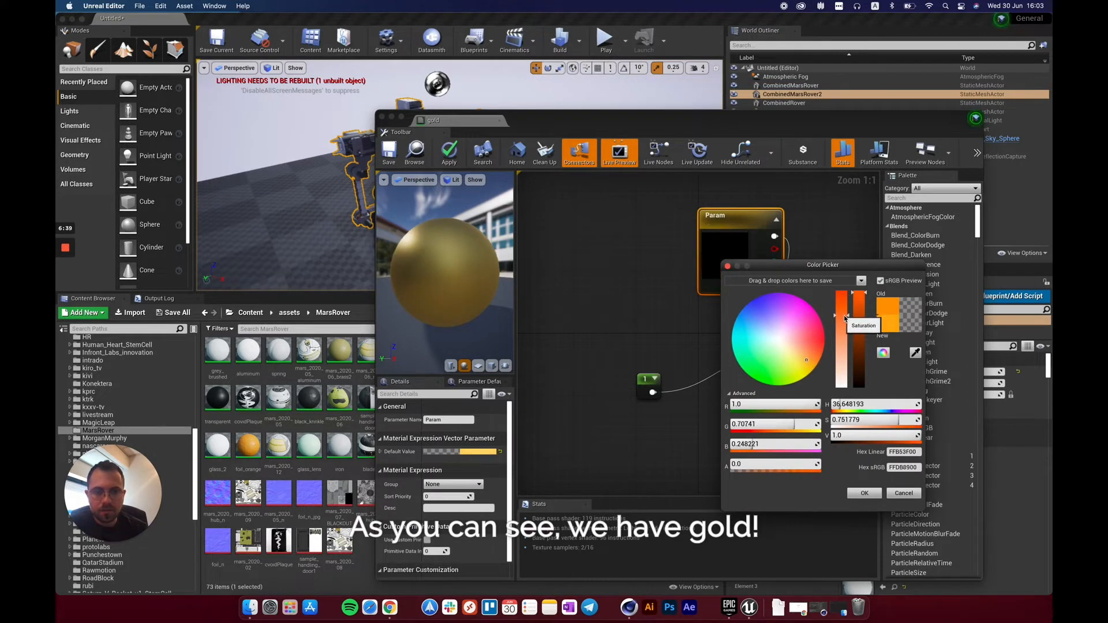
{"action": "left_click", "coordinate": [865, 493]}
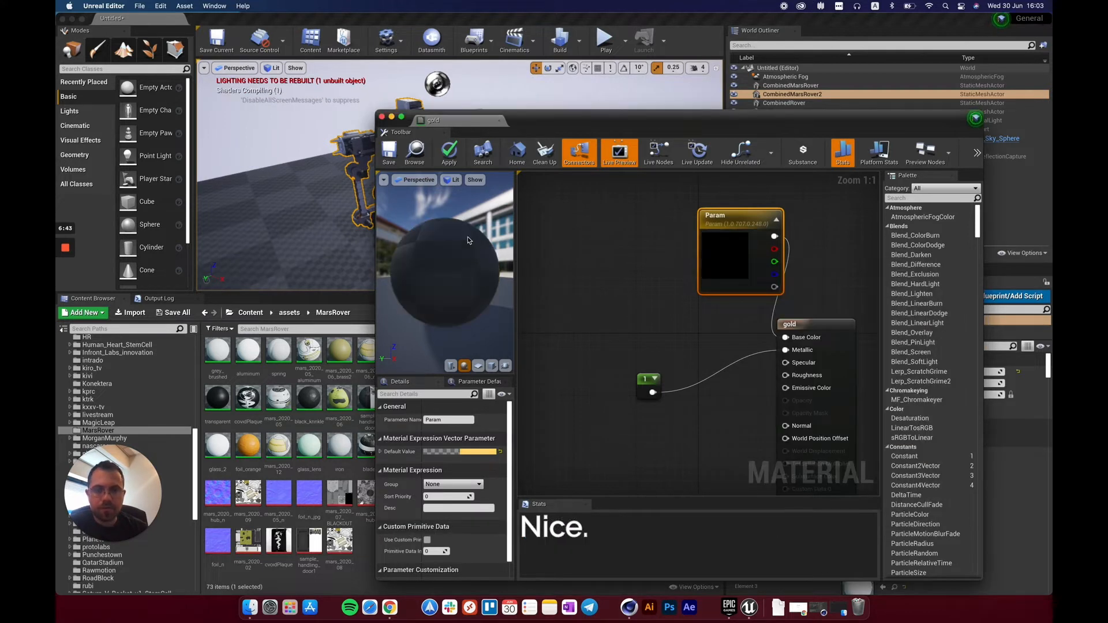
Save the gold material and close its editor, then check for unsaved assets without saving the temporary level
{"action": "left_click", "coordinate": [392, 163]}
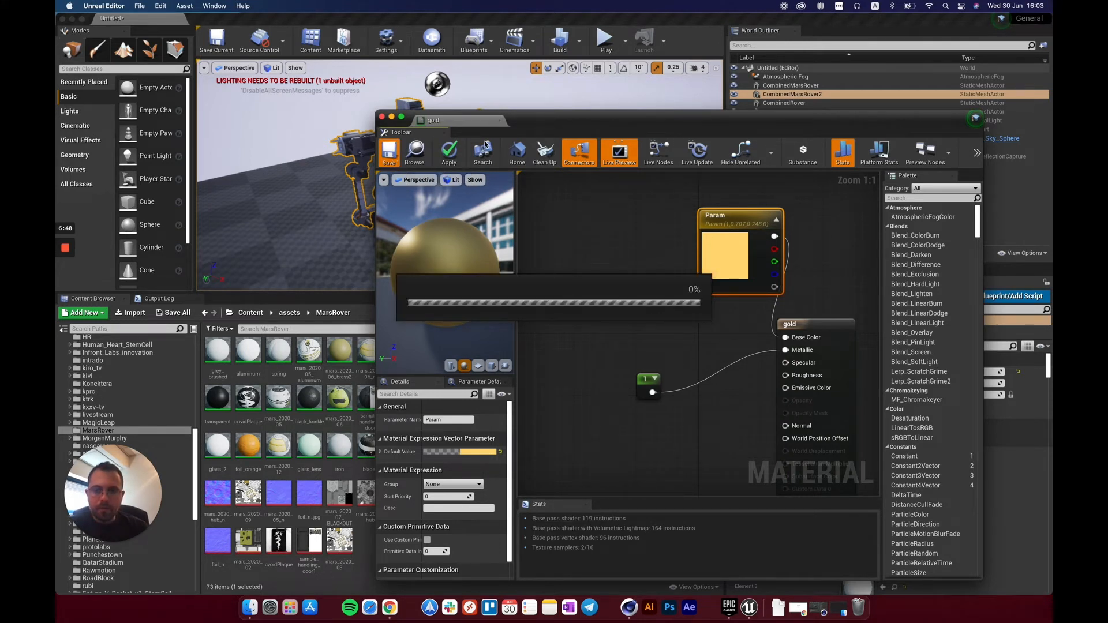
{"action": "left_click", "coordinate": [381, 117]}
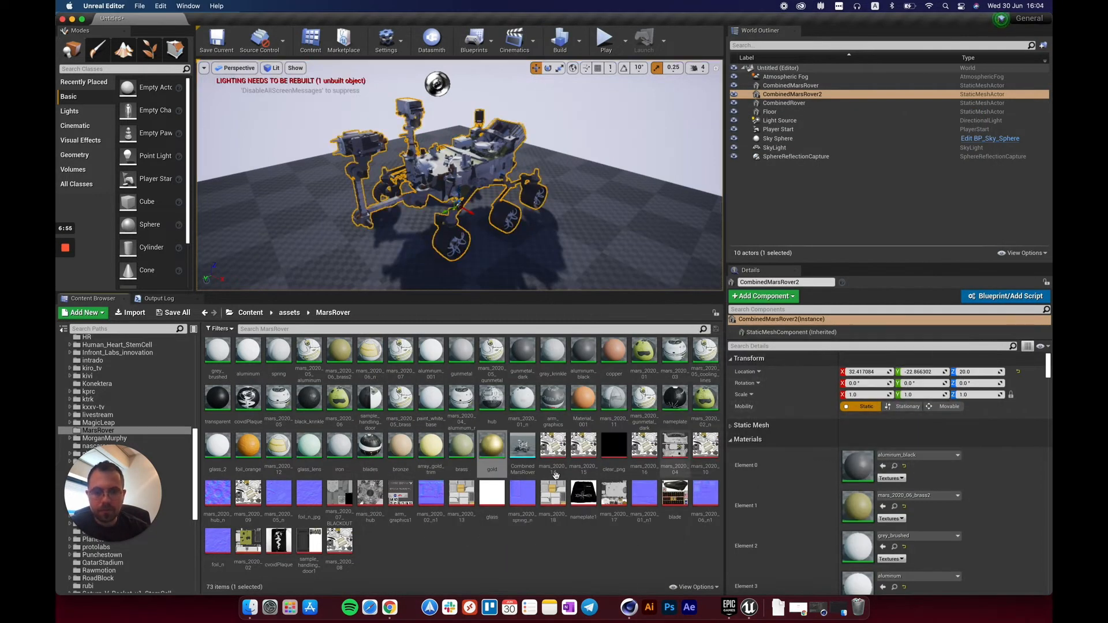
{"action": "left_click", "coordinate": [629, 550]}
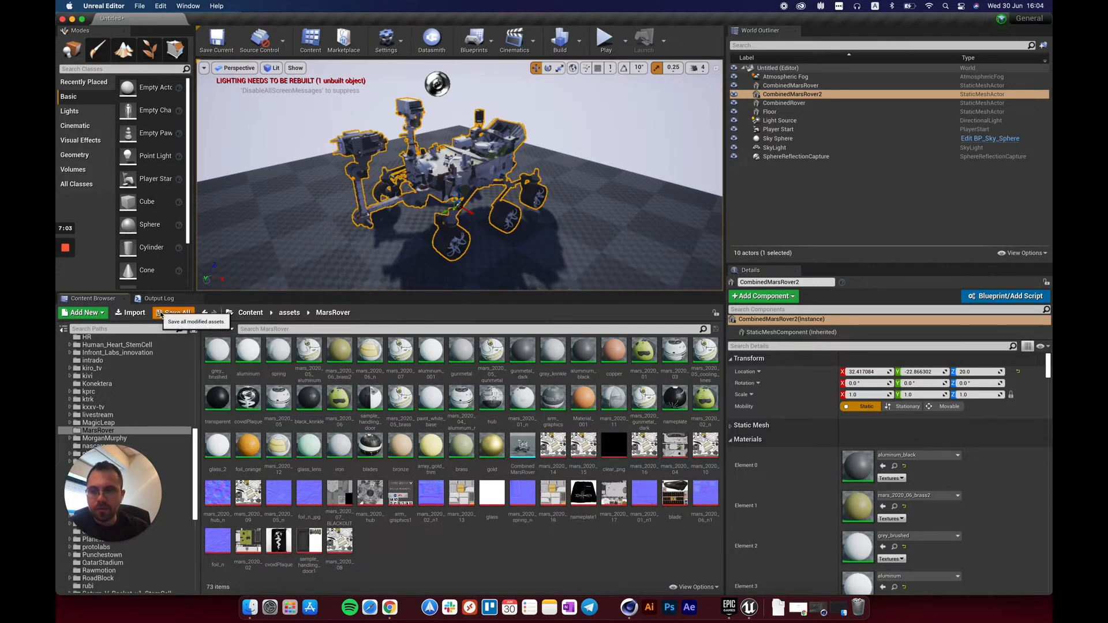
{"action": "left_click", "coordinate": [160, 313]}
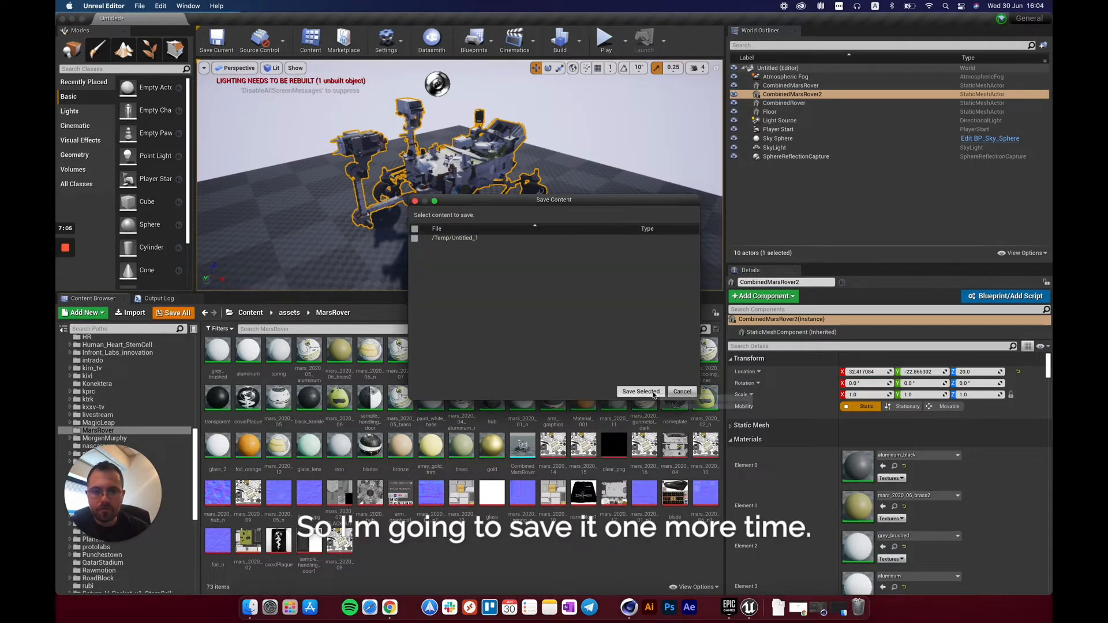
{"action": "left_click", "coordinate": [682, 391]}
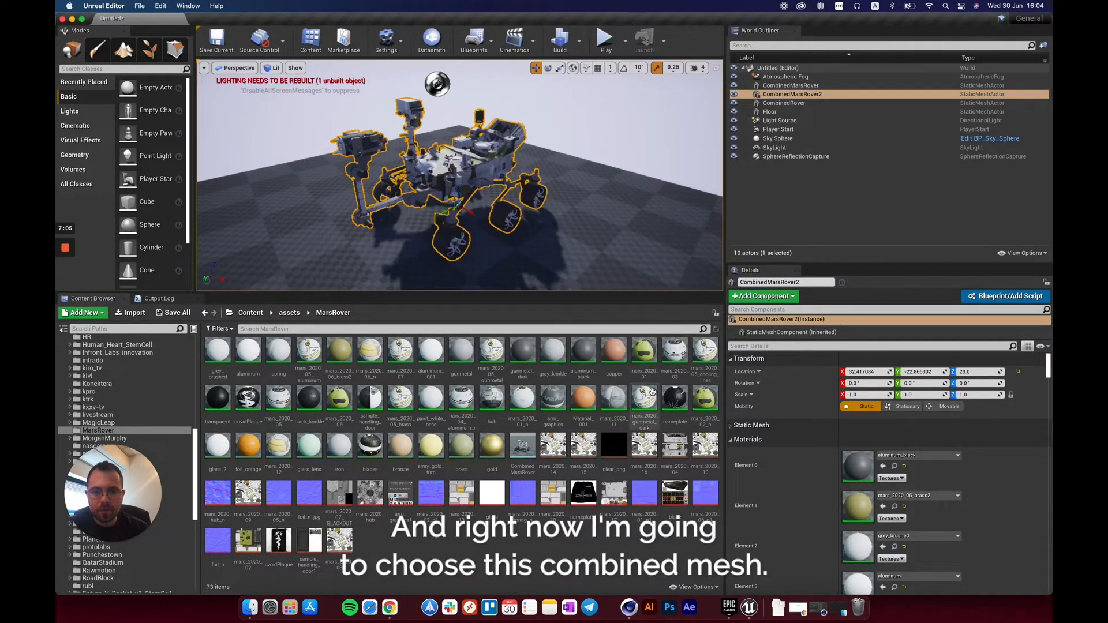
Start migrating the CombinedMarsRover static mesh, leaving the temporary Untitled_1 level out of the save selection
{"action": "left_click", "coordinate": [522, 452]}
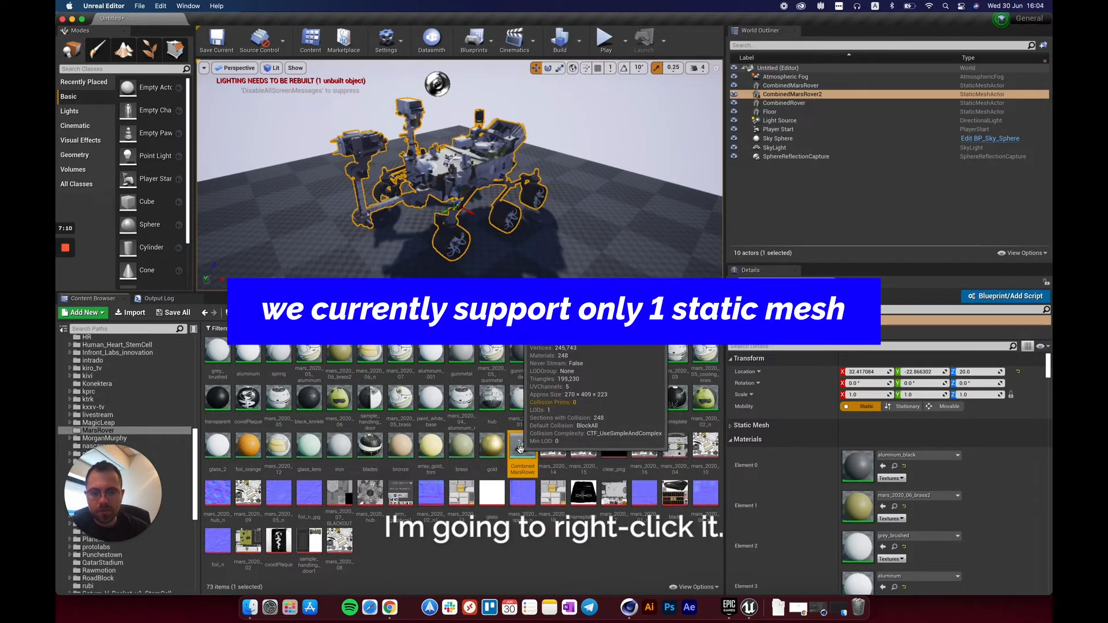
{"action": "right_click", "coordinate": [520, 450]}
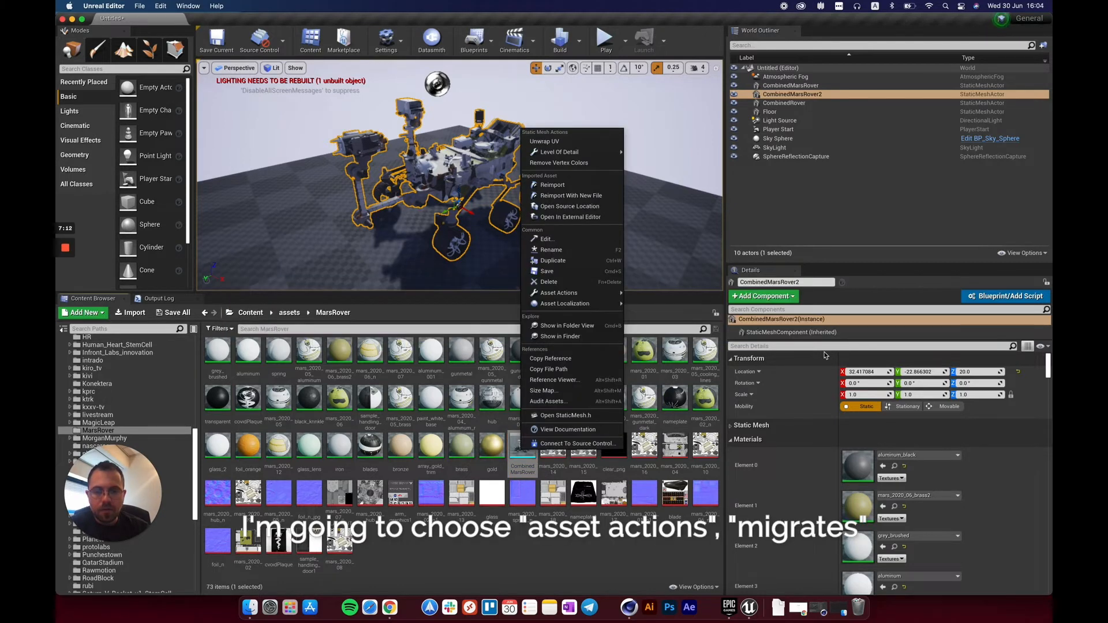
{"action": "mouse_move", "coordinate": [599, 297]}
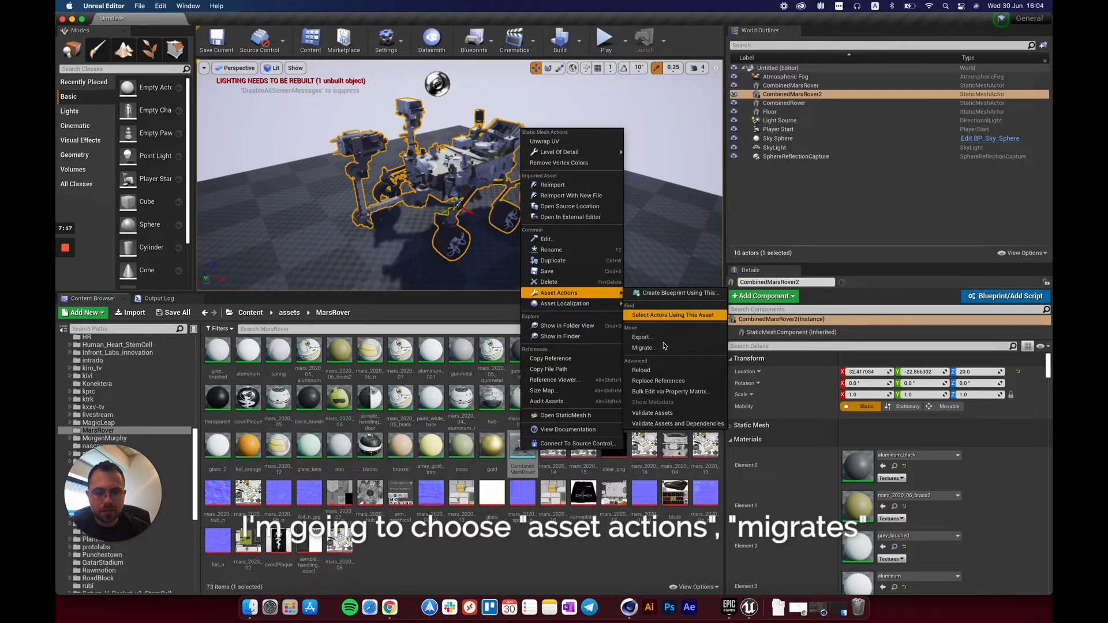
{"action": "left_click", "coordinate": [643, 348]}
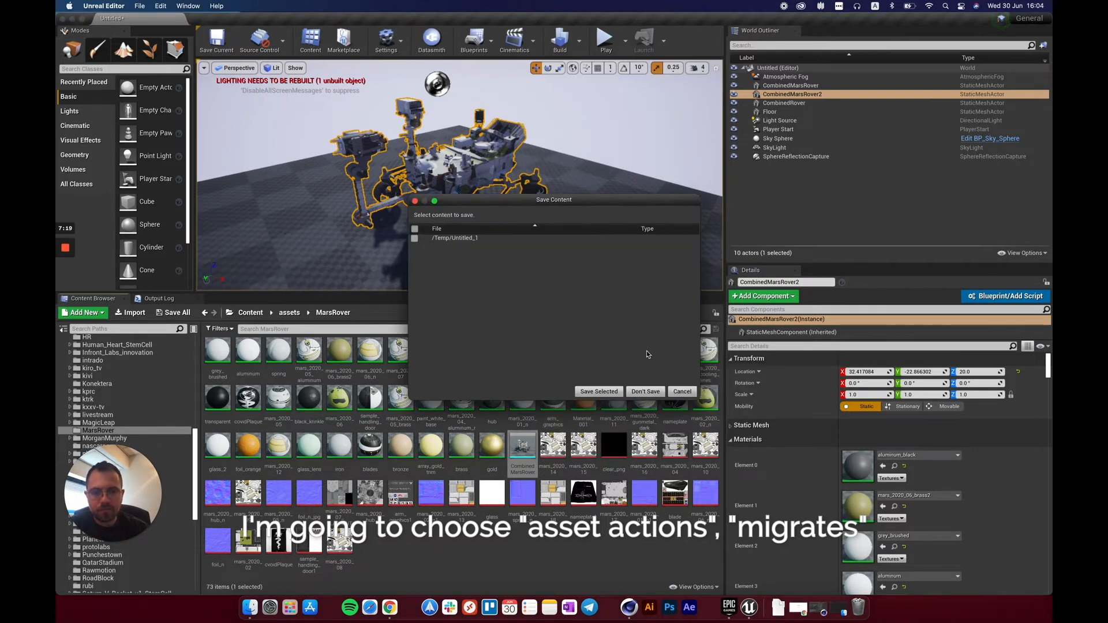
{"action": "left_click", "coordinate": [599, 394]}
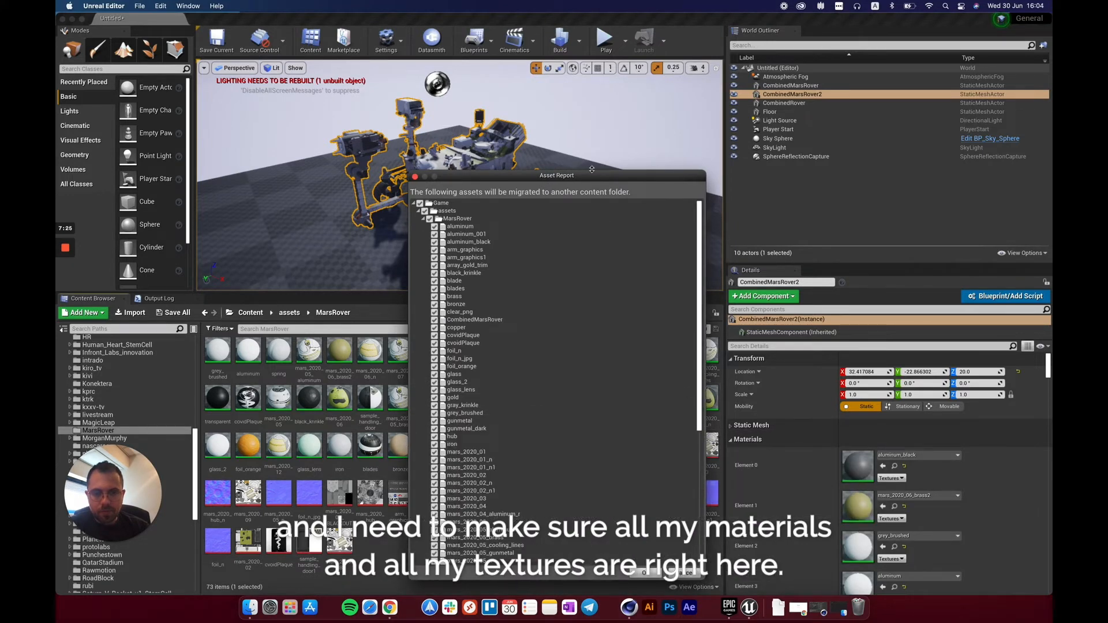
Review the asset report for all rover materials and textures, and accept the migration with every asset included
{"action": "left_click_drag", "start_coordinate": [590, 176], "coordinate": [767, 139]}
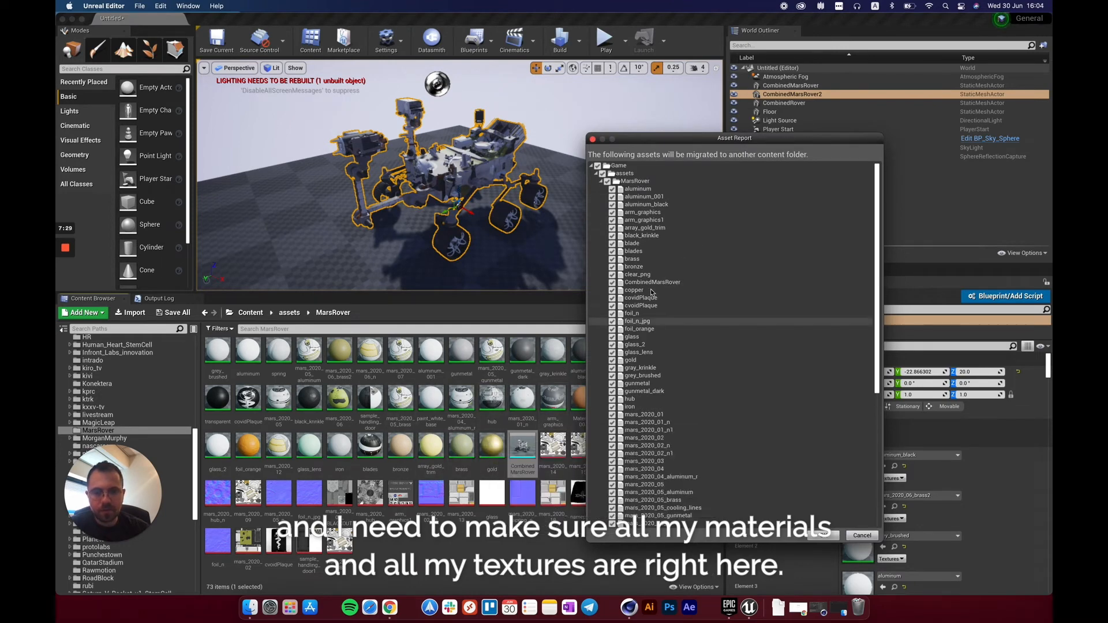
{"action": "scroll", "coordinate": [647, 260], "scroll_direction": "down", "scroll_amount": 10}
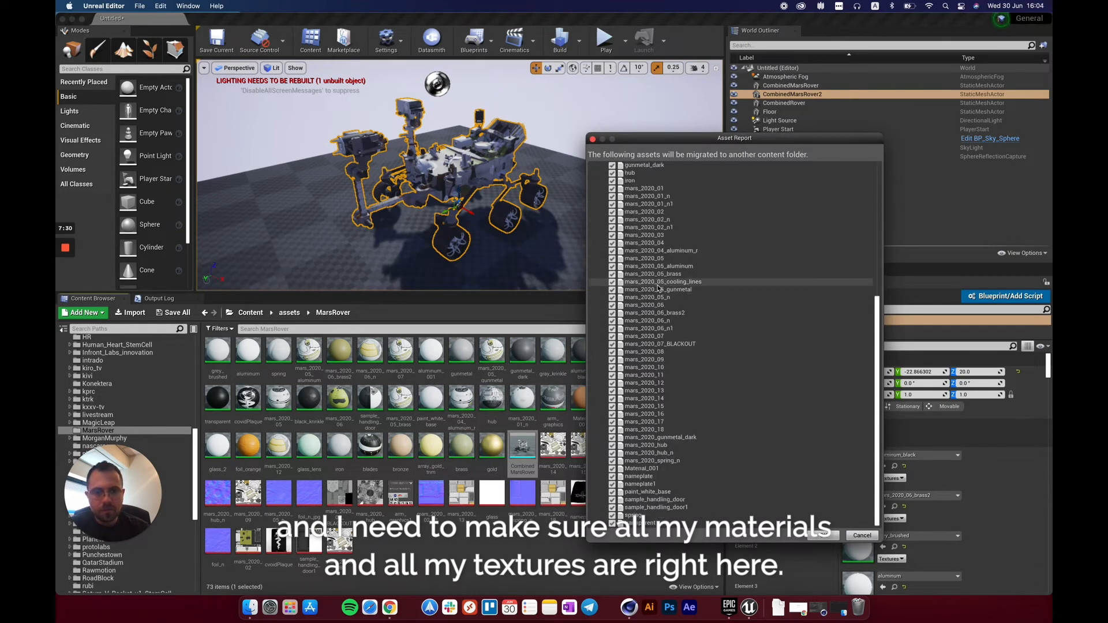
{"action": "scroll", "coordinate": [656, 280], "scroll_direction": "up", "scroll_amount": 10}
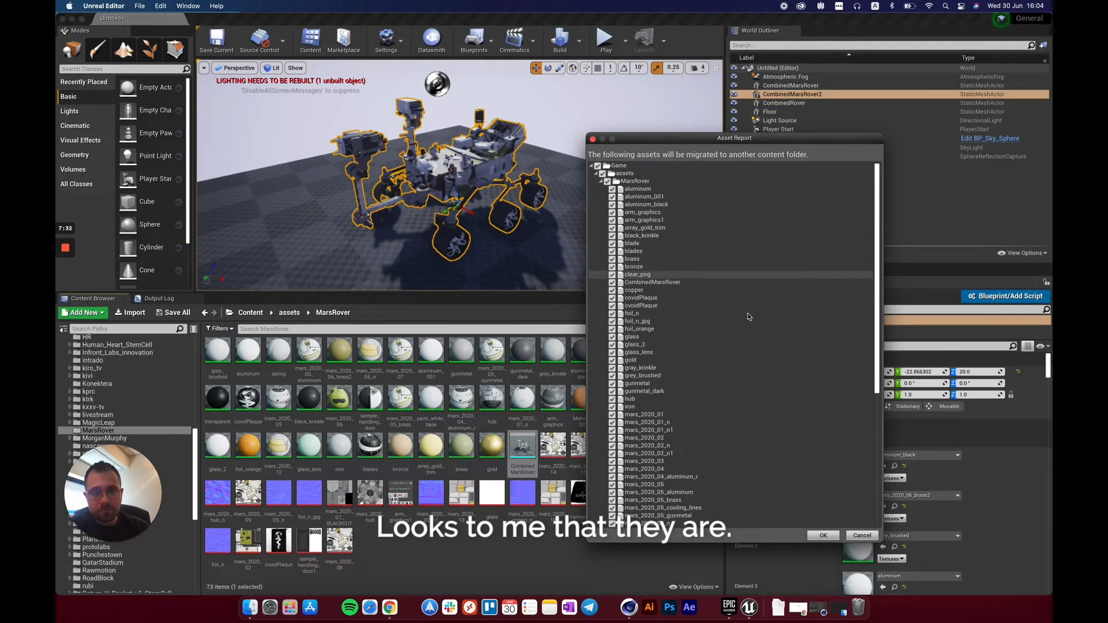
{"action": "scroll", "coordinate": [797, 423], "scroll_direction": "down", "scroll_amount": 10}
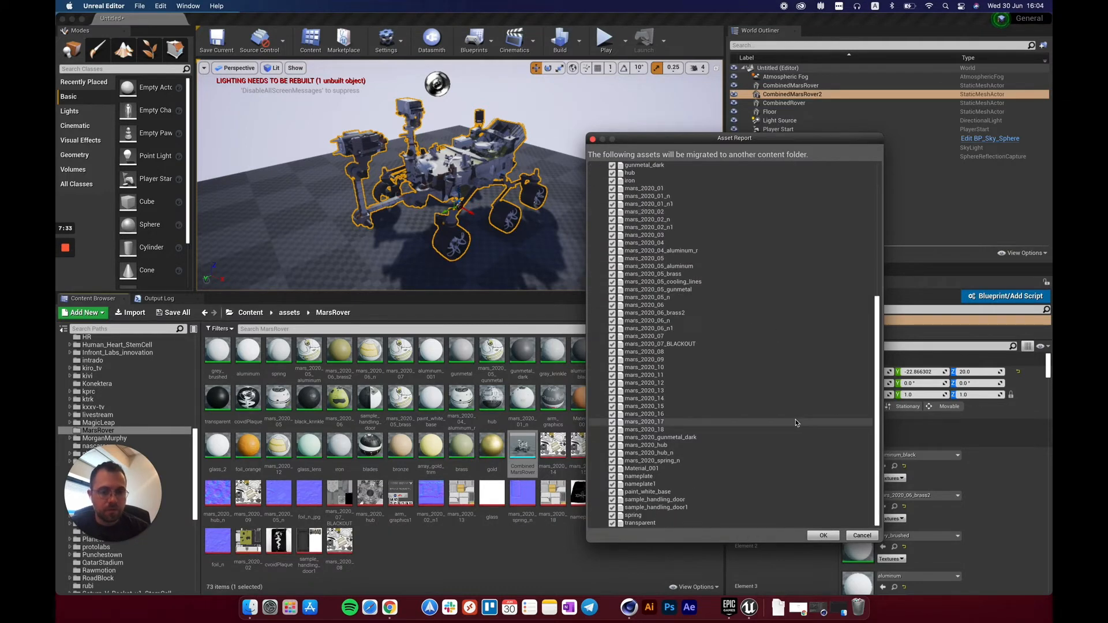
{"action": "left_click", "coordinate": [830, 537]}
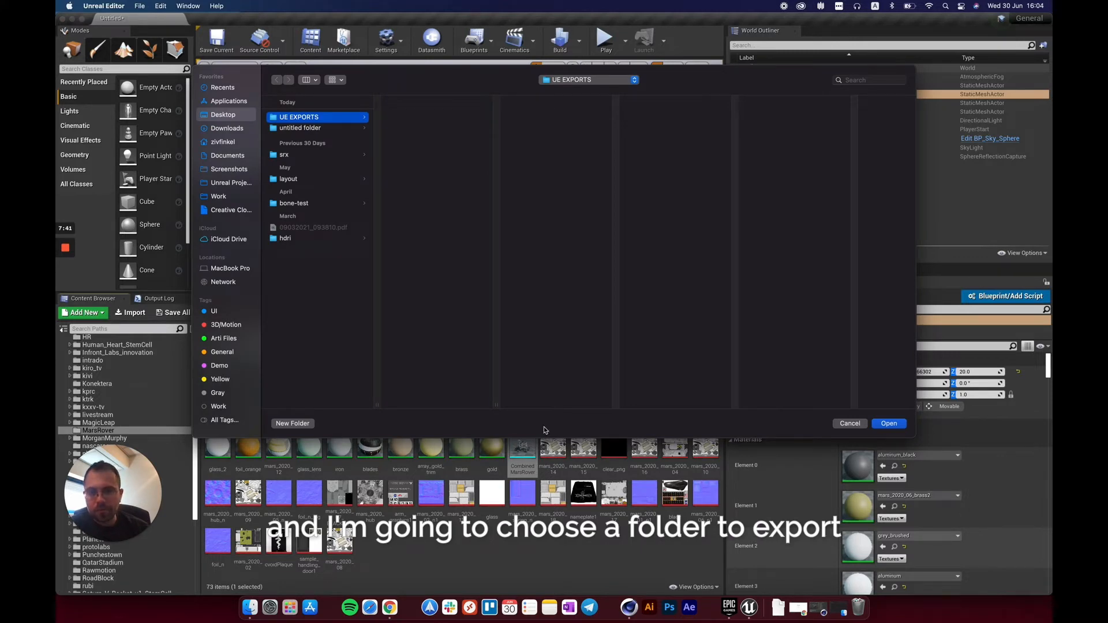
Migrate the assets into the UE EXPORTS folder on the Desktop, accepting the non-Content location, and minimize the editor window
{"action": "left_click_drag", "start_coordinate": [396, 85], "coordinate": [518, 114]}
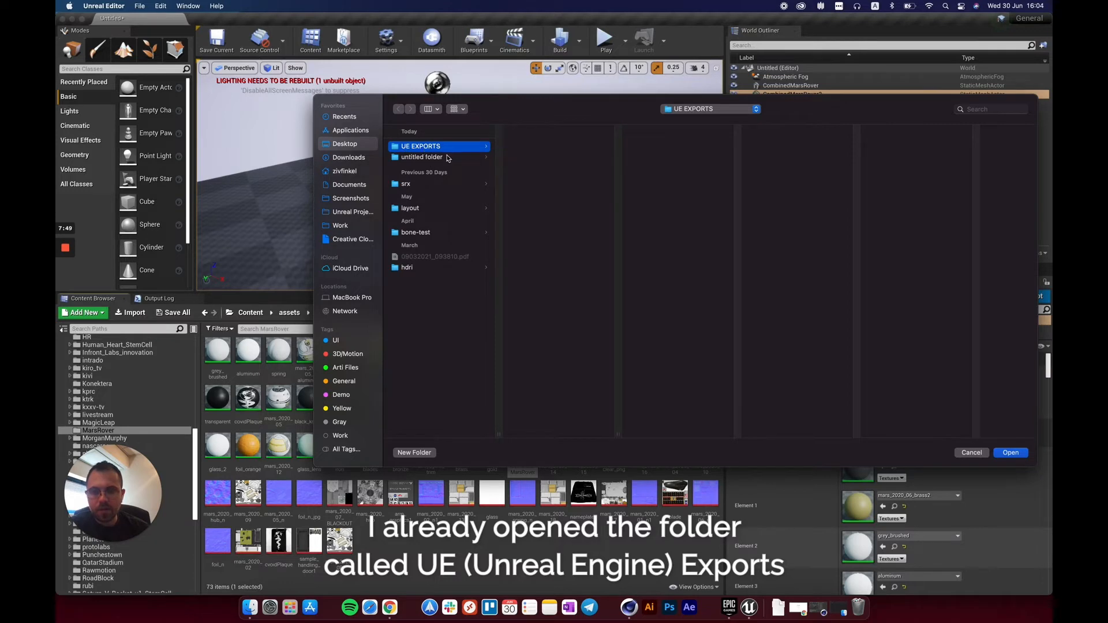
{"action": "left_click_drag", "start_coordinate": [479, 123], "coordinate": [384, 109]}
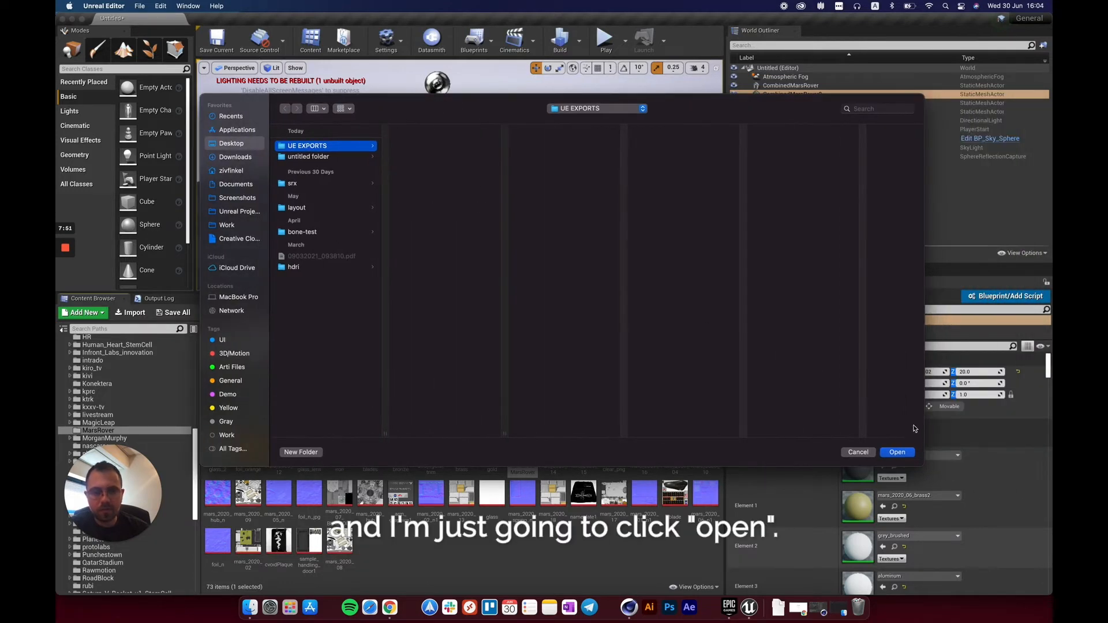
{"action": "left_click", "coordinate": [894, 454]}
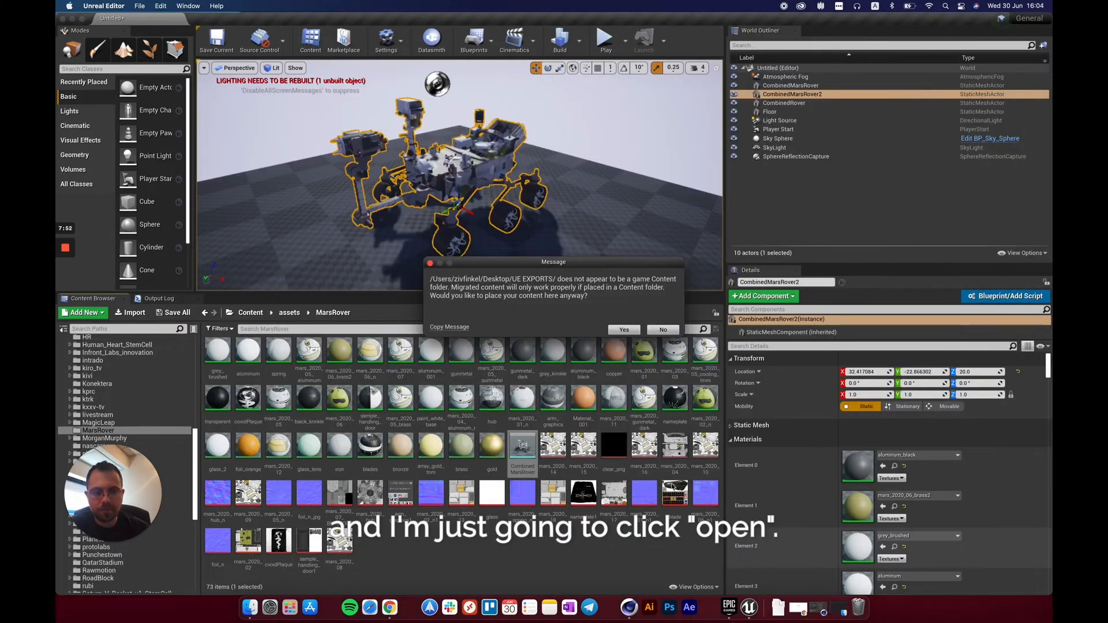
{"action": "left_click", "coordinate": [624, 330]}
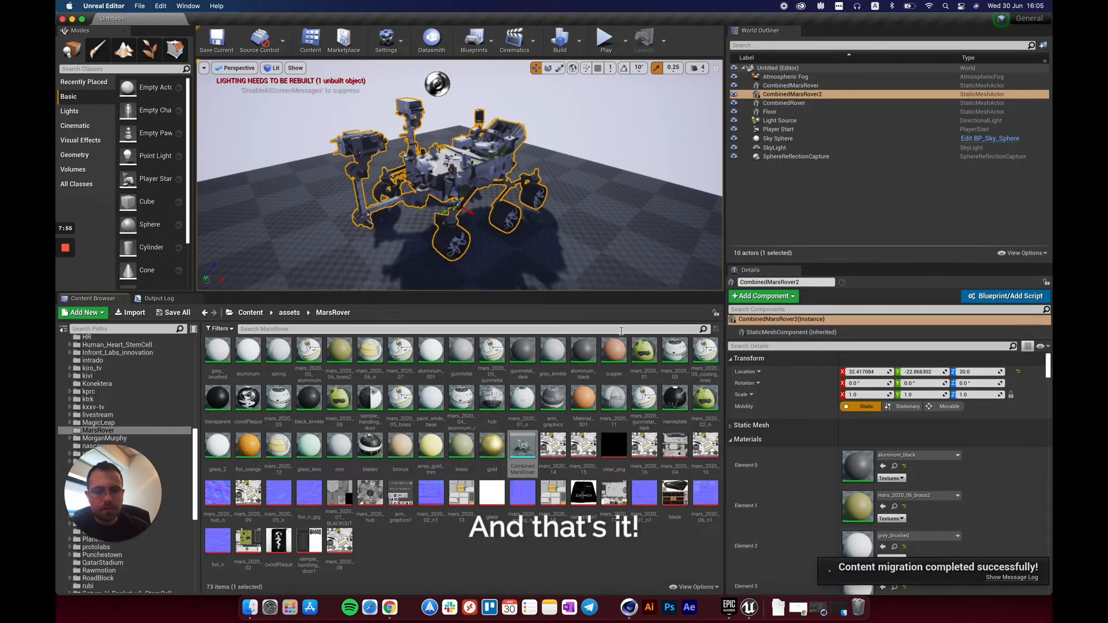
{"action": "left_click", "coordinate": [71, 19]}
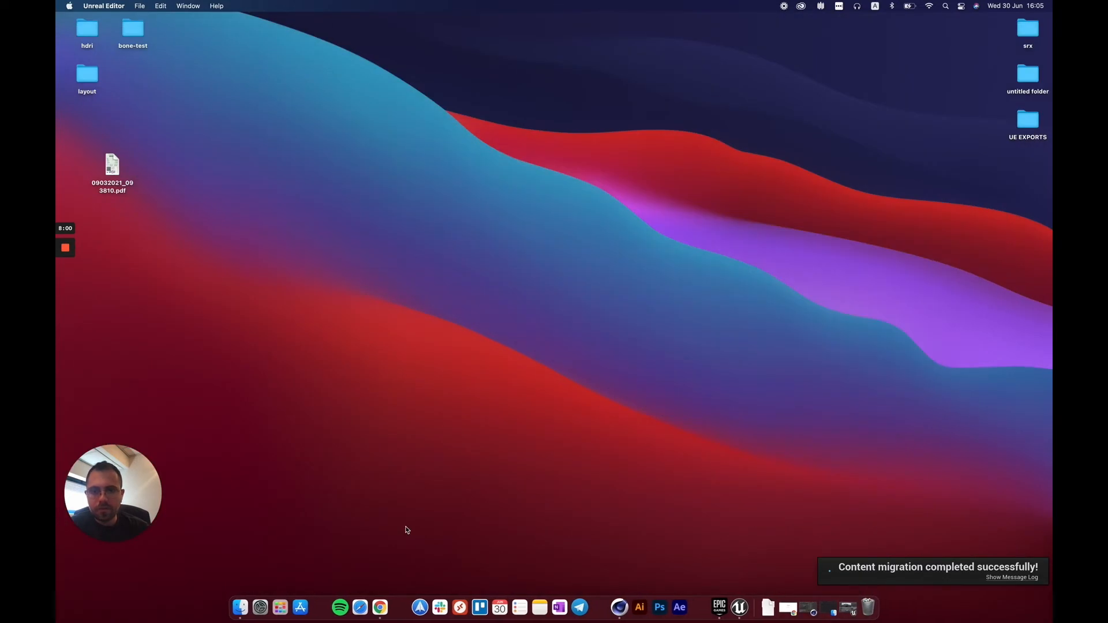
Switch to Finder, show the UE EXPORTS folder, and resize the window so it fits on the desktop
{"action": "left_click", "coordinate": [242, 612]}
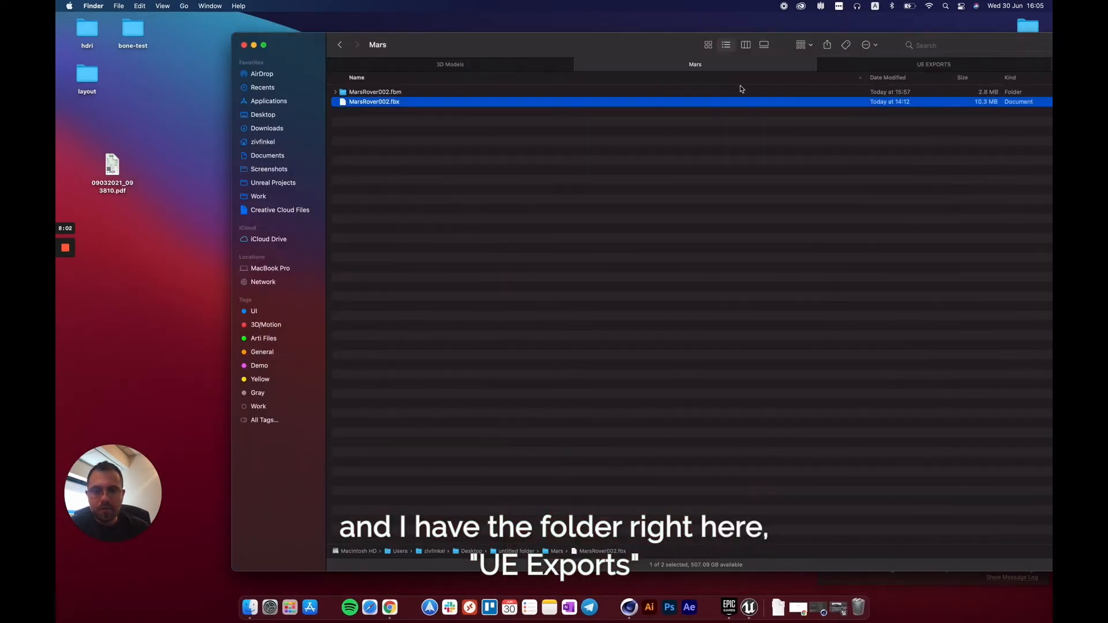
{"action": "left_click_drag", "start_coordinate": [664, 42], "coordinate": [613, 88]}
{"action": "left_click", "coordinate": [883, 110]}
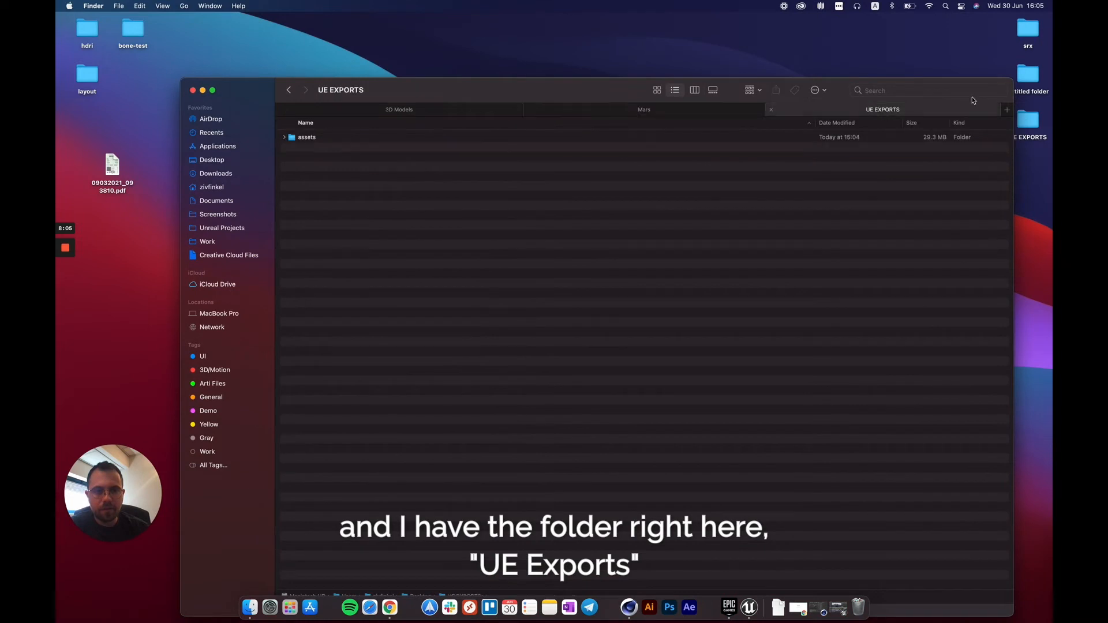
{"action": "left_click_drag", "start_coordinate": [1012, 83], "coordinate": [882, 144]}
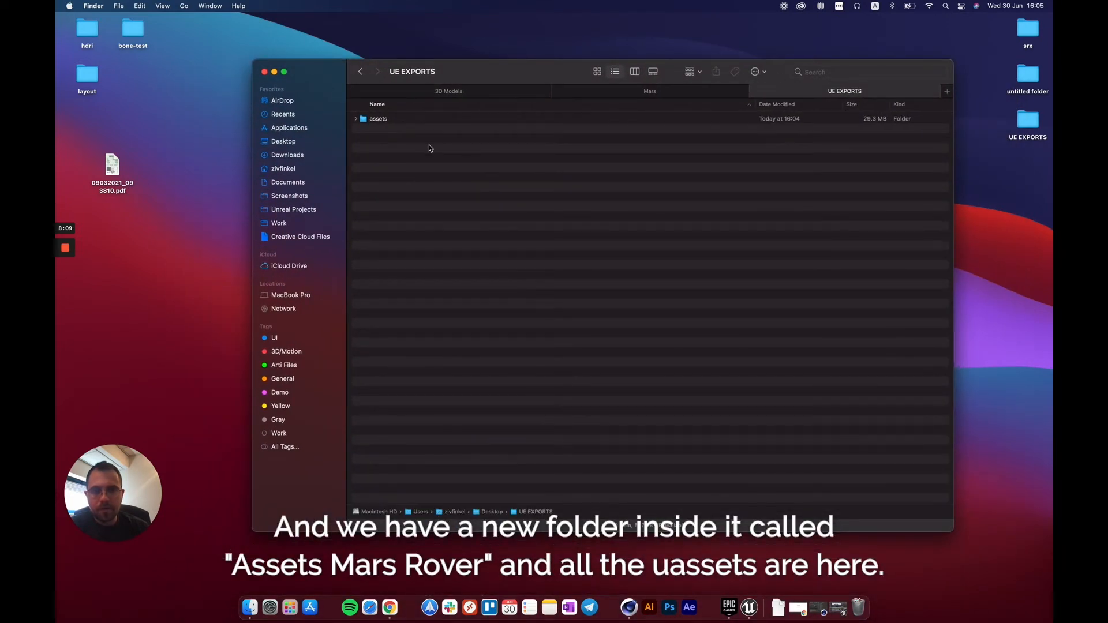
Examine the migrated uasset files in the MarsRover subfolder of assets, and collapse both folders again
{"action": "left_click", "coordinate": [355, 118]}
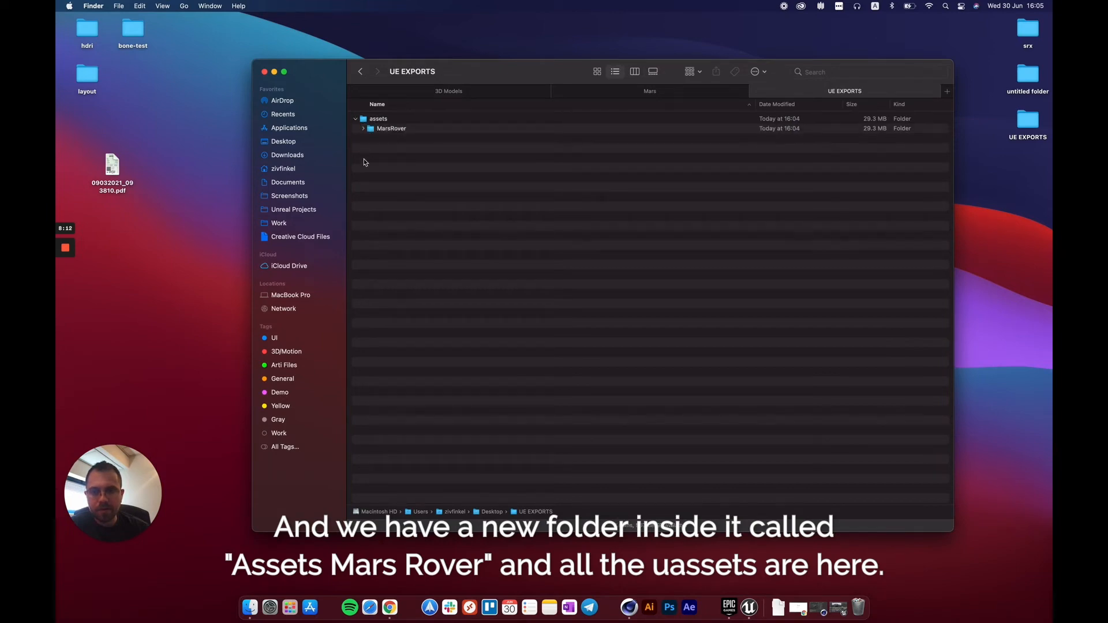
{"action": "left_click", "coordinate": [363, 129]}
{"action": "scroll", "coordinate": [419, 254], "scroll_direction": "down", "scroll_amount": 10}
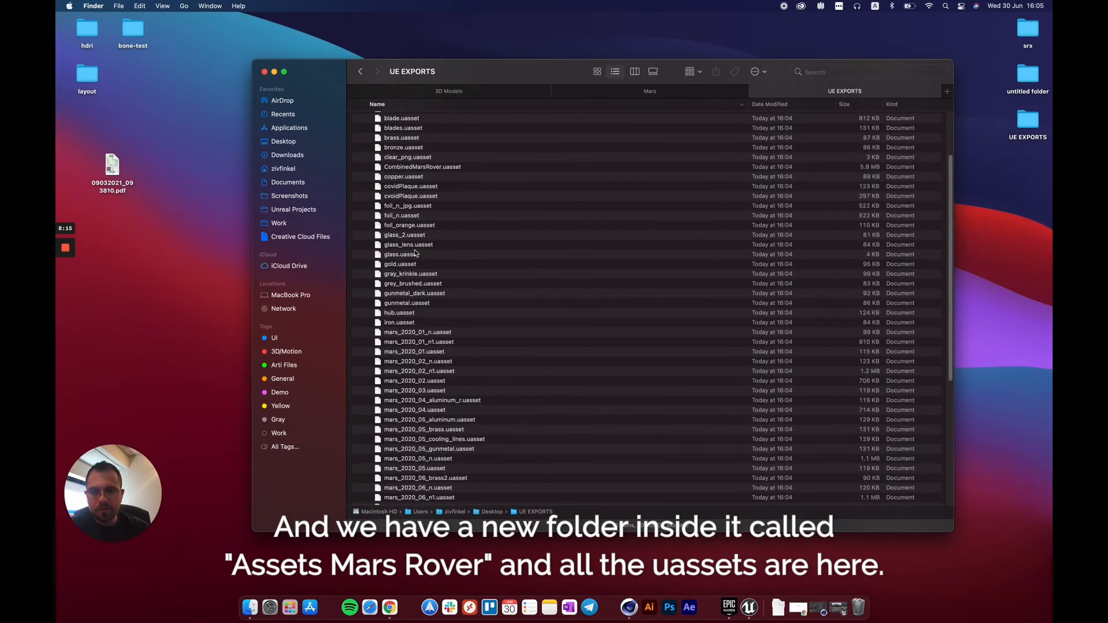
{"action": "scroll", "coordinate": [419, 254], "scroll_direction": "up", "scroll_amount": 10}
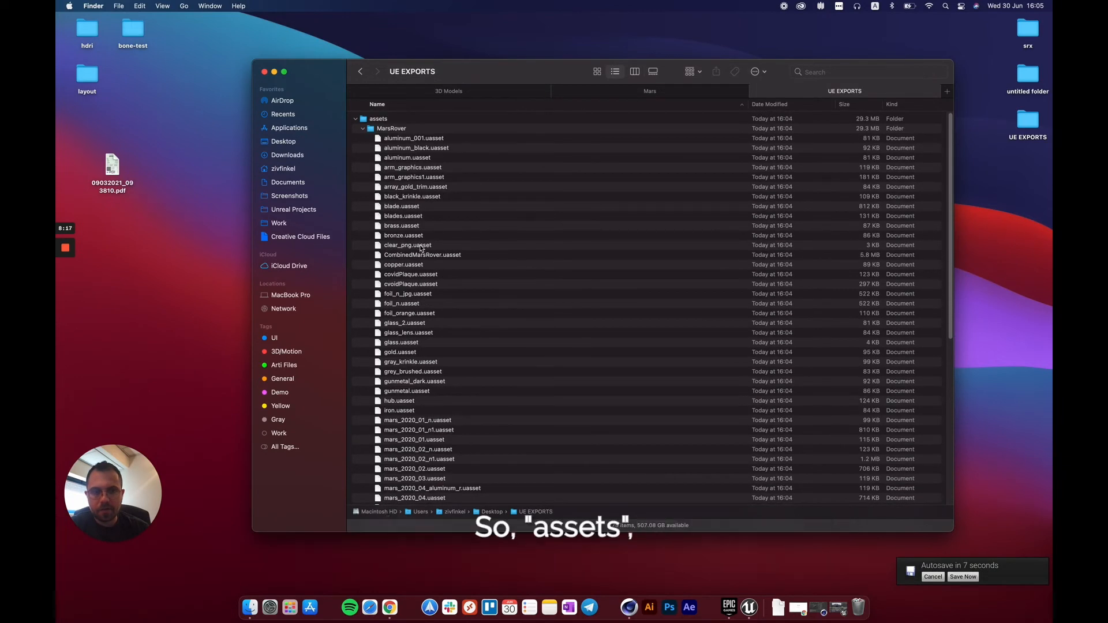
{"action": "left_click", "coordinate": [363, 129]}
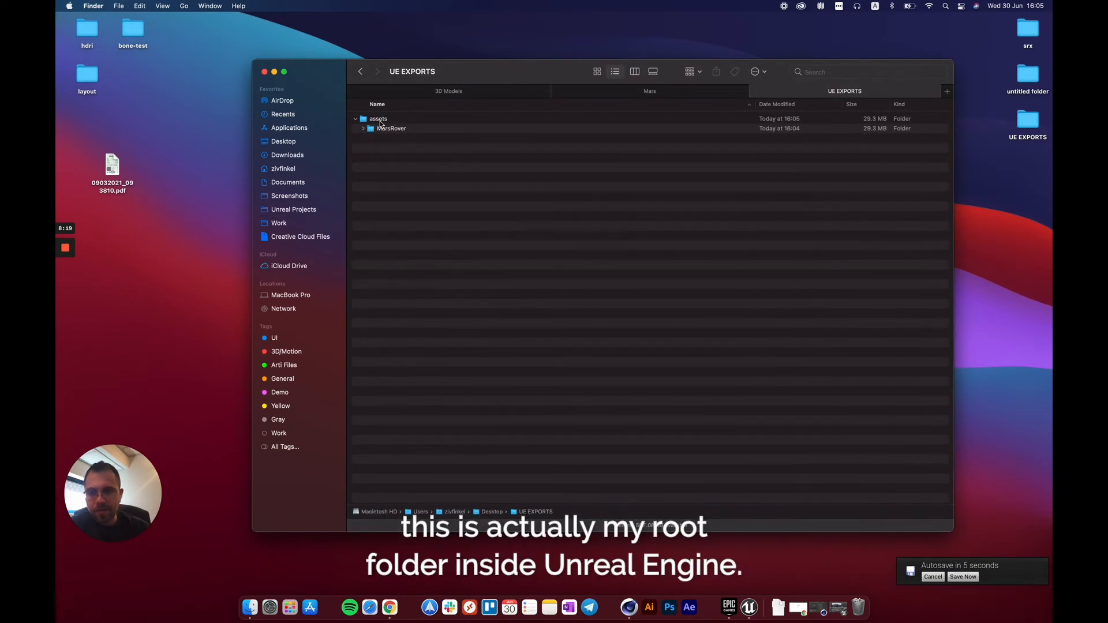
{"action": "left_click", "coordinate": [356, 119]}
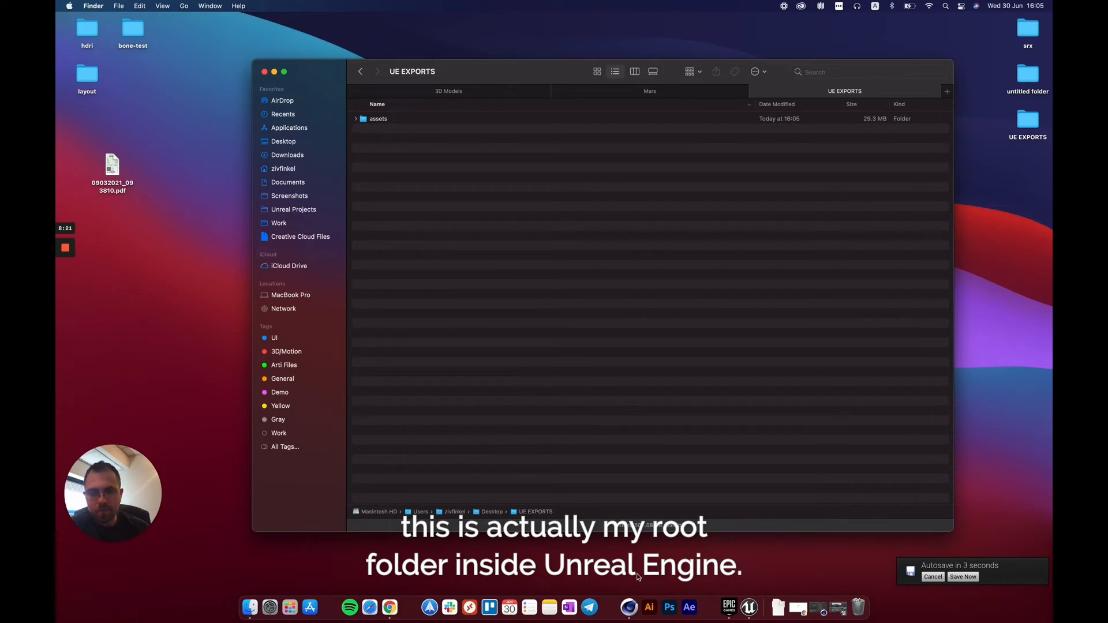
Switch to Unreal Editor, check where MarsRover sits under the root assets folder in the content tree, and minimize the editor
{"action": "left_click", "coordinate": [749, 607]}
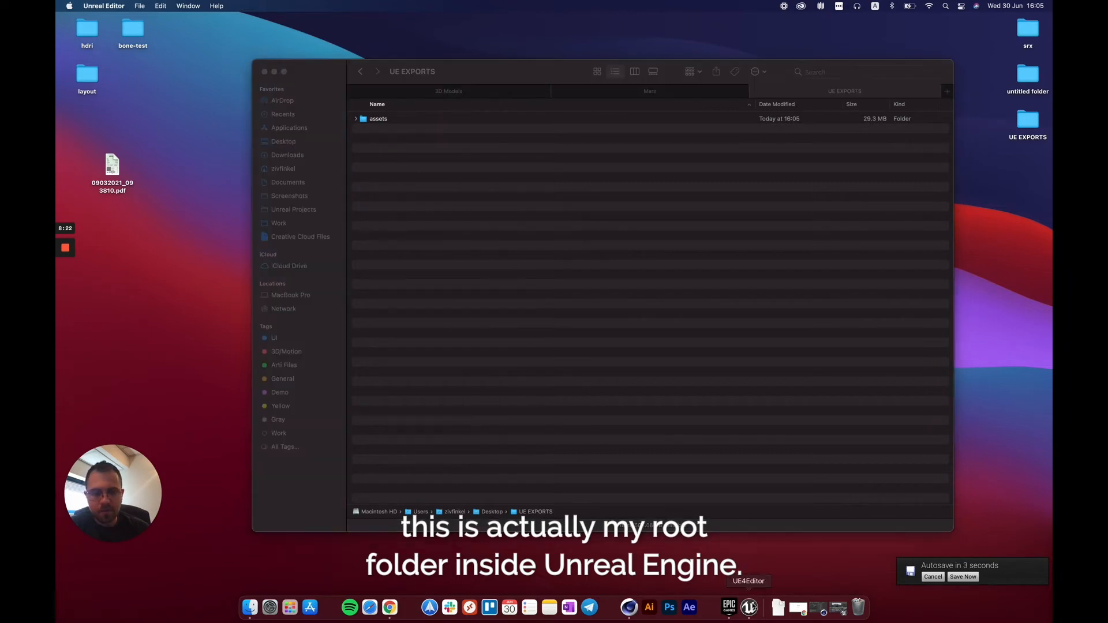
{"action": "left_click", "coordinate": [848, 606]}
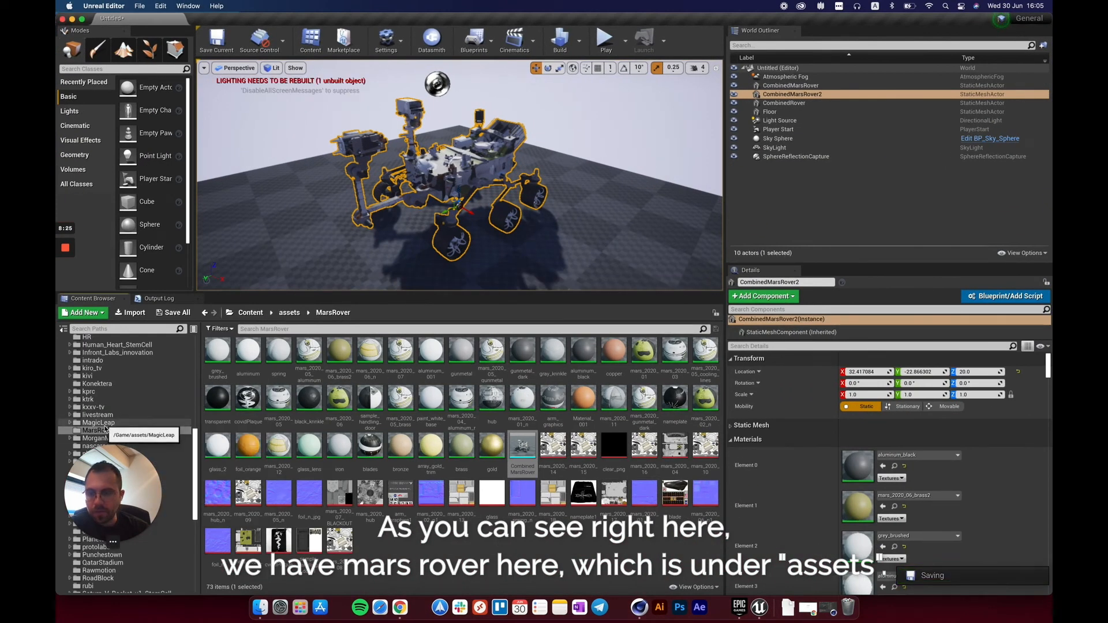
{"action": "scroll", "coordinate": [86, 393], "scroll_direction": "up", "scroll_amount": 15}
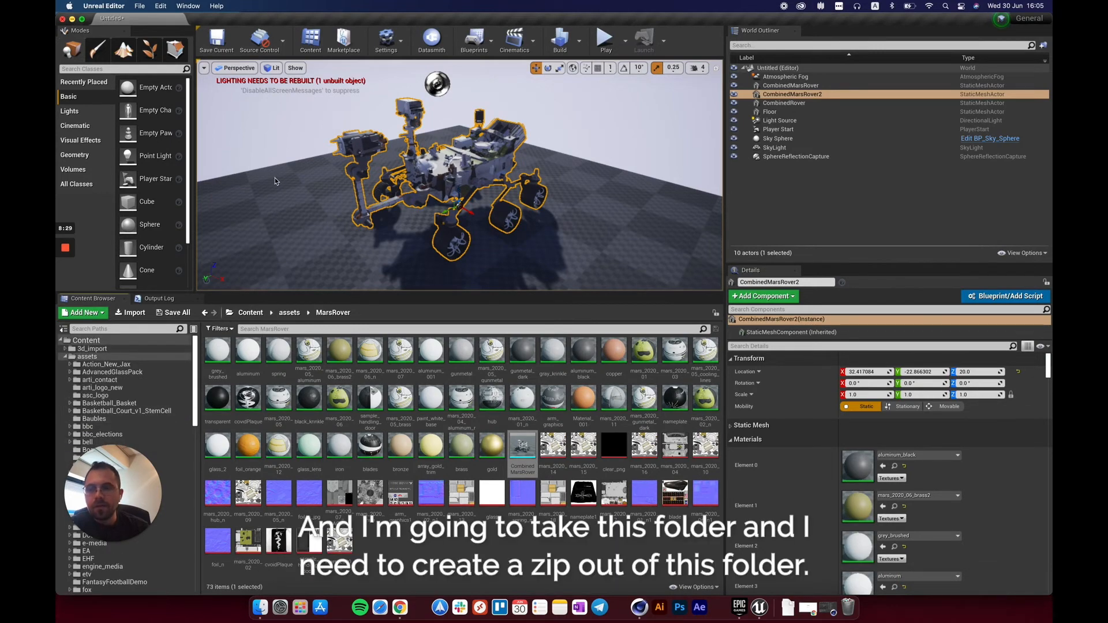
{"action": "key", "text": "super+m"}
Compress the assets folder in UE EXPORTS into a zip archive
{"action": "mouse_move", "coordinate": [467, 73]}
{"action": "left_mouse_down"}
{"action": "mouse_move", "coordinate": [518, 104]}
{"action": "mouse_move", "coordinate": [471, 91]}
{"action": "left_mouse_up"}
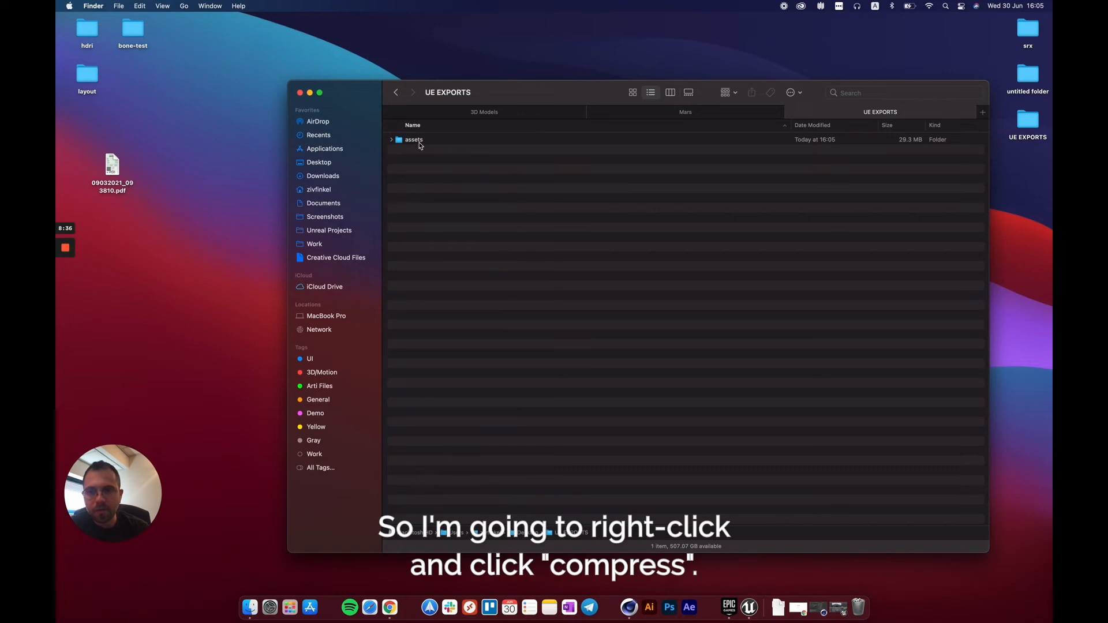
{"action": "right_click", "coordinate": [420, 145]}
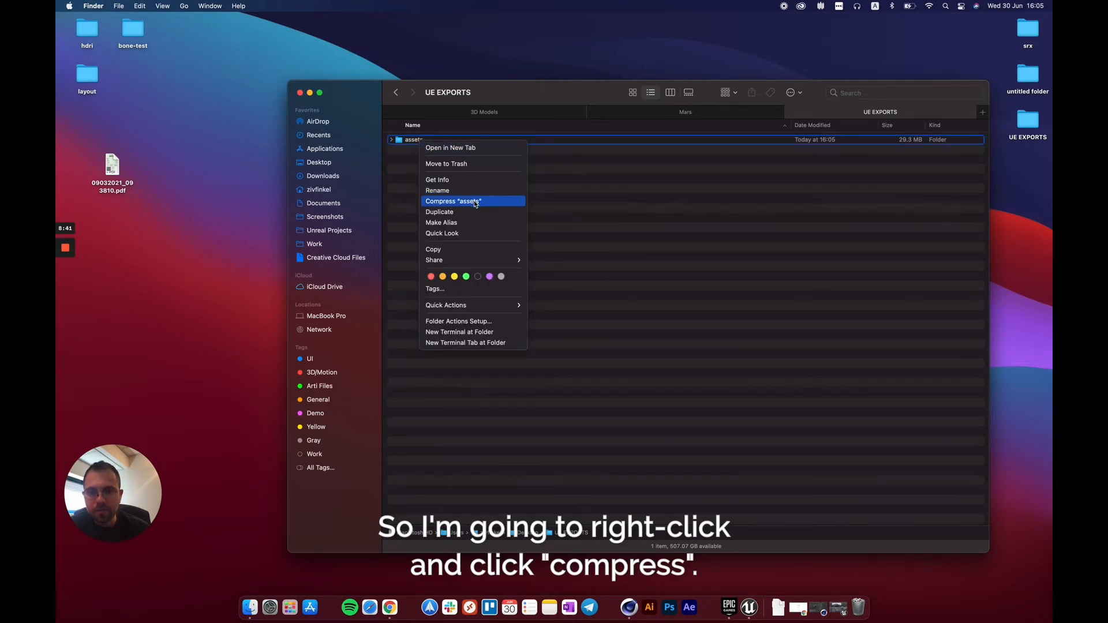
{"action": "left_click", "coordinate": [475, 202]}
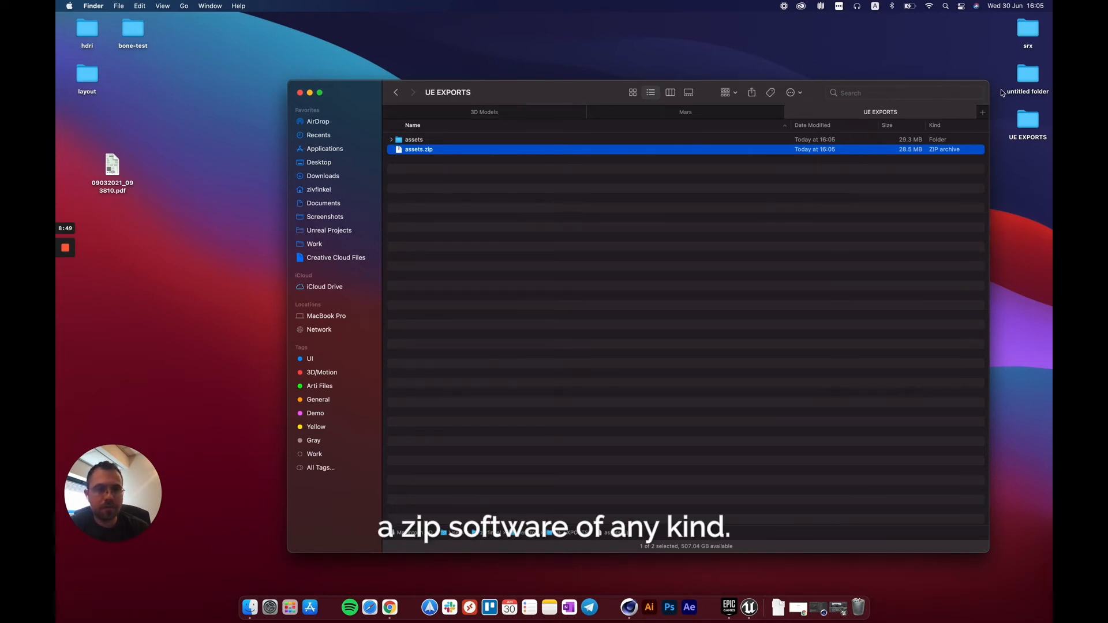
{"action": "left_click_drag", "start_coordinate": [990, 85], "coordinate": [934, 119]}
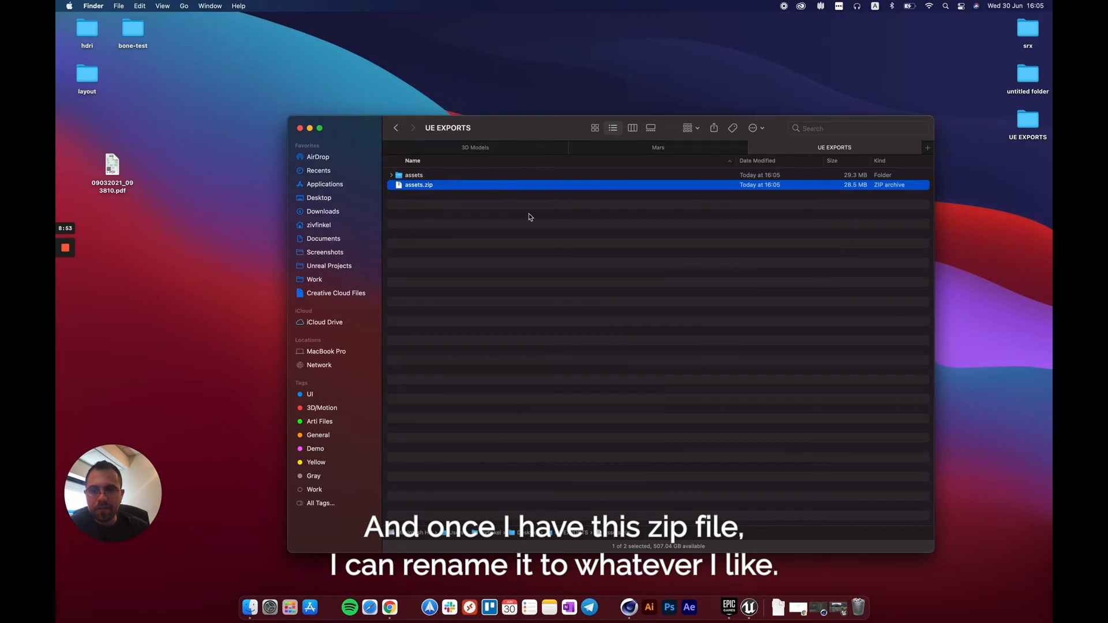
Rename the assets.zip archive as MarsRover.zip and tidy the Finder window's size and position
{"action": "left_click", "coordinate": [444, 198]}
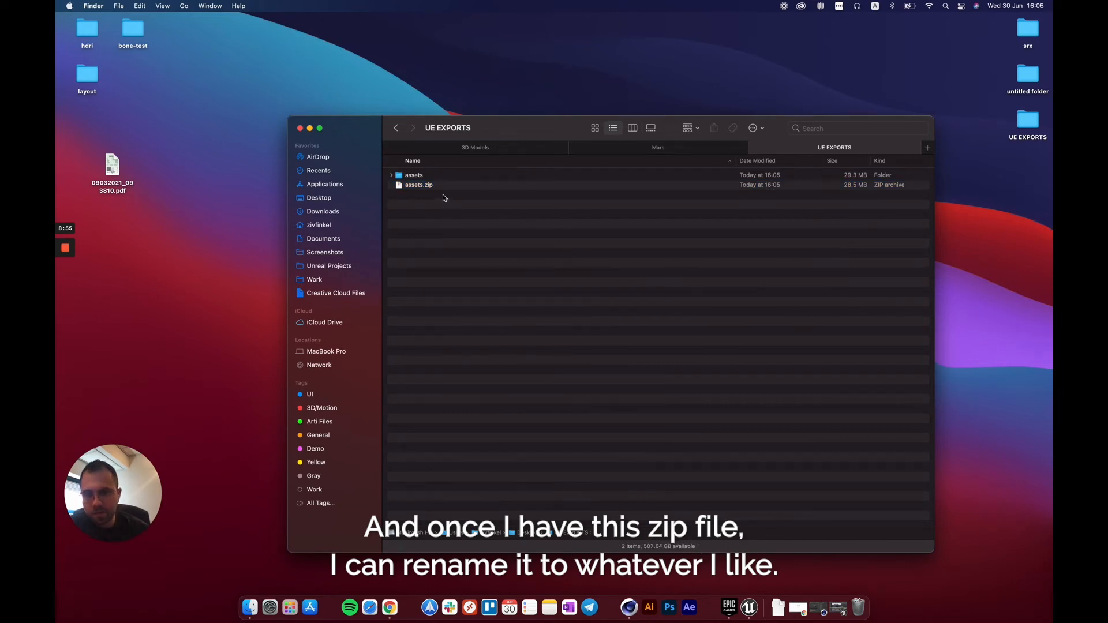
{"action": "left_click", "coordinate": [439, 186]}
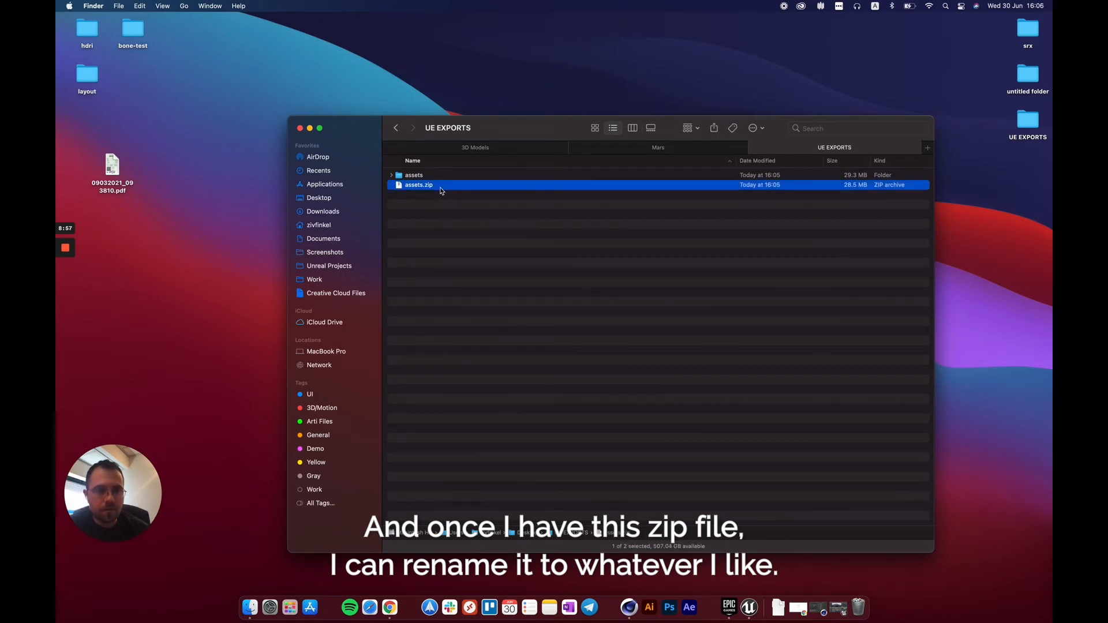
{"action": "key", "text": "Return"}
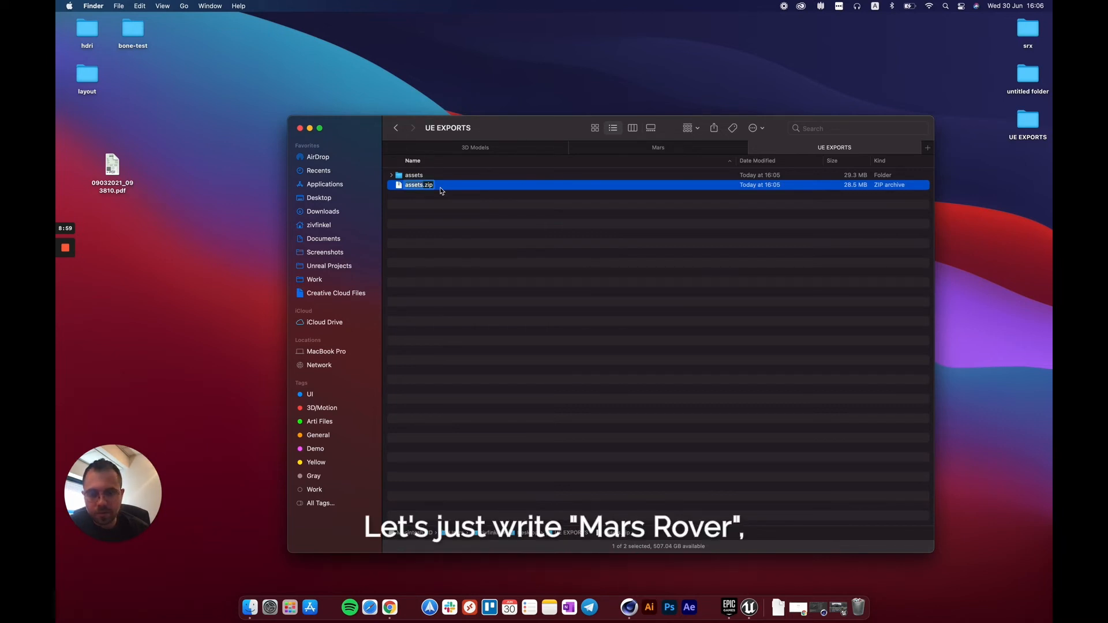
{"action": "type", "text": "MarsRover"}
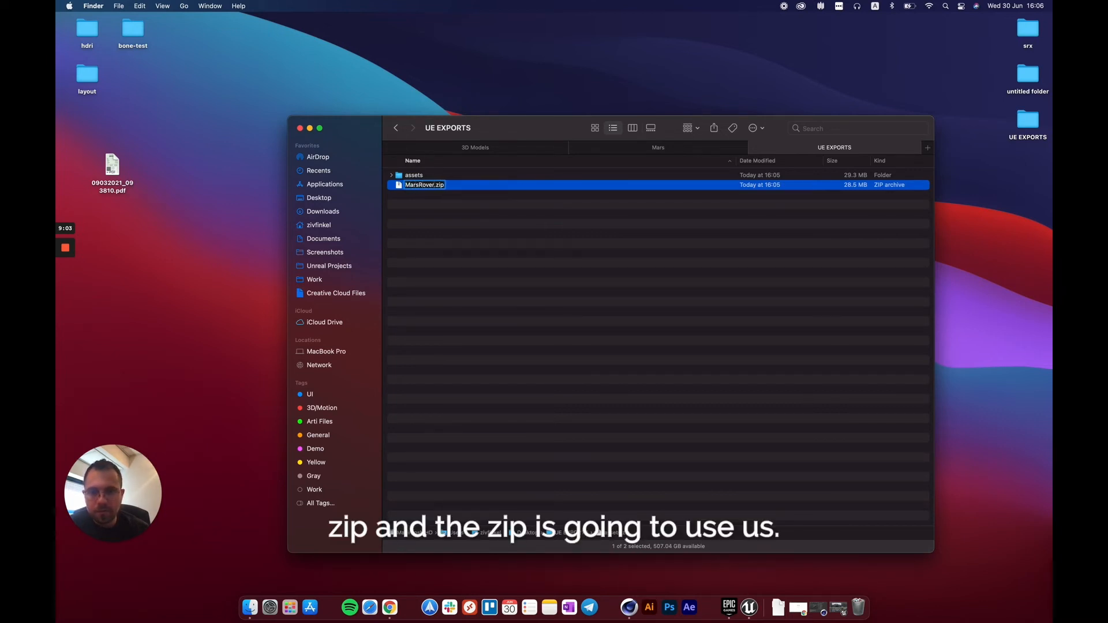
{"action": "key", "text": "Return"}
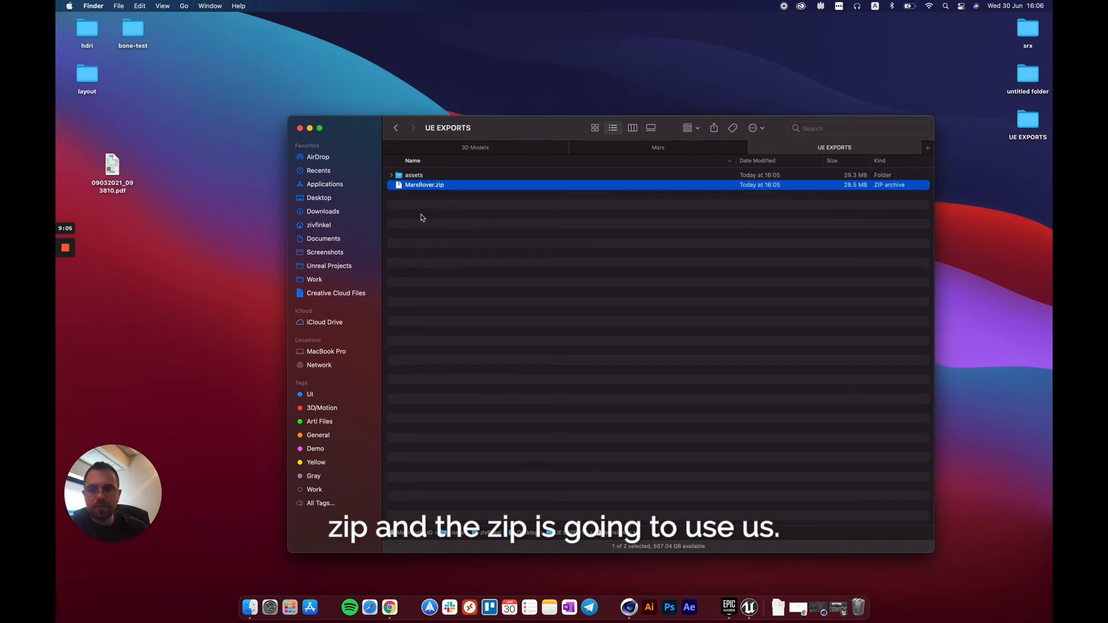
{"action": "mouse_move", "coordinate": [336, 132]}
{"action": "left_mouse_down"}
{"action": "mouse_move", "coordinate": [313, 125]}
{"action": "mouse_move", "coordinate": [393, 124]}
{"action": "mouse_move", "coordinate": [331, 122]}
{"action": "left_mouse_up"}
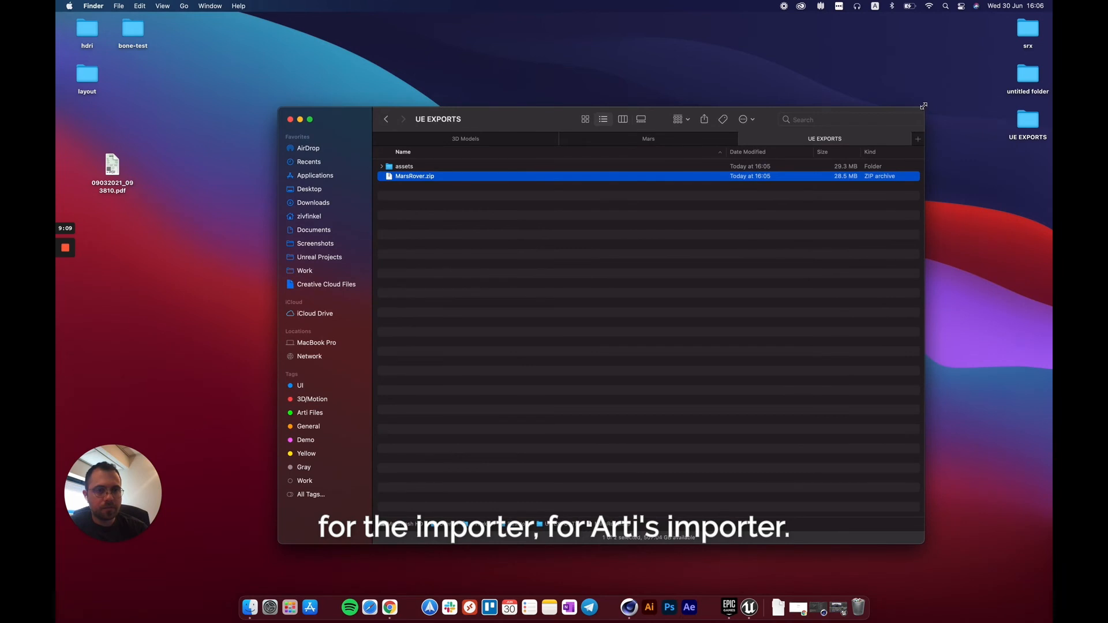
{"action": "left_click_drag", "start_coordinate": [923, 107], "coordinate": [922, 143]}
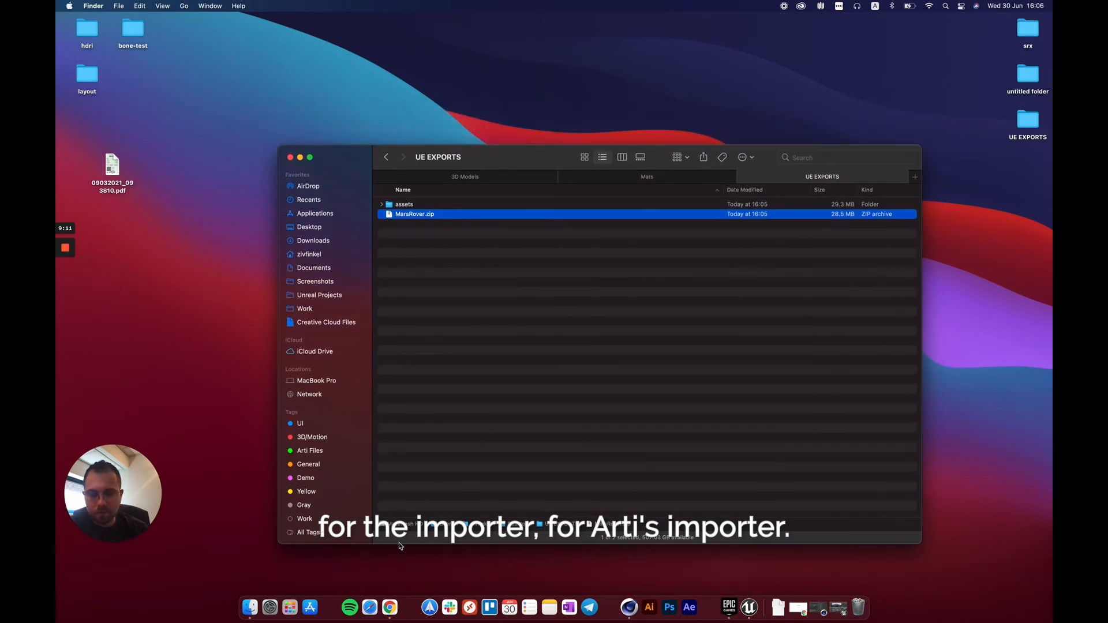
Switch to Chrome and open authoring.arti.tv in a new tab
{"action": "left_click", "coordinate": [390, 607]}
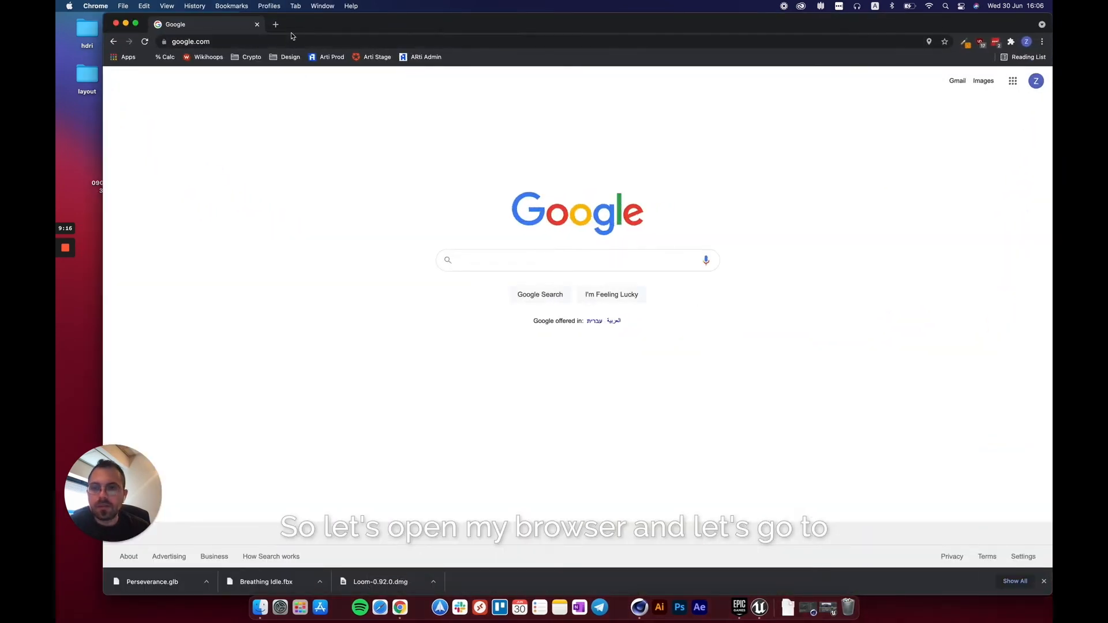
{"action": "left_click", "coordinate": [275, 24]}
{"action": "type", "text": "a"}
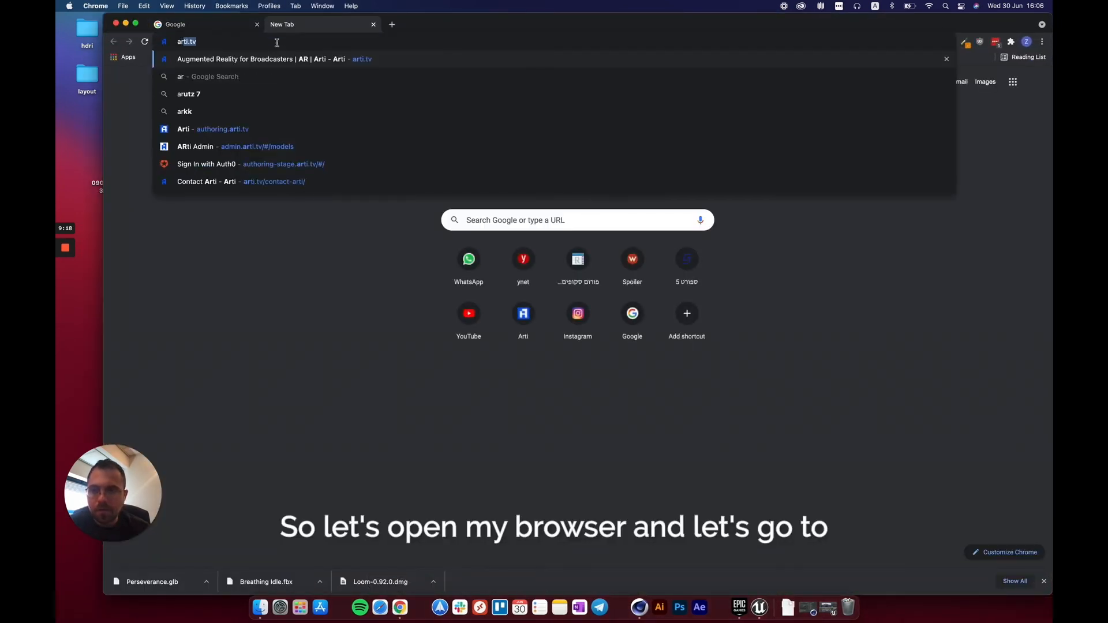
{"action": "type", "text": "uthoring."}
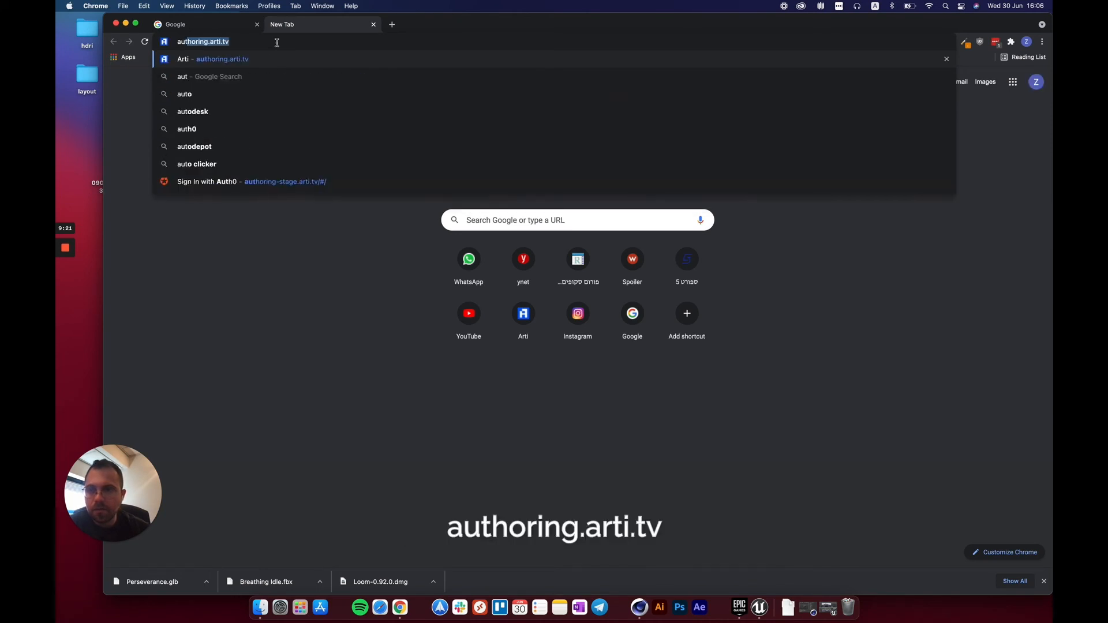
{"action": "key", "text": "Return"}
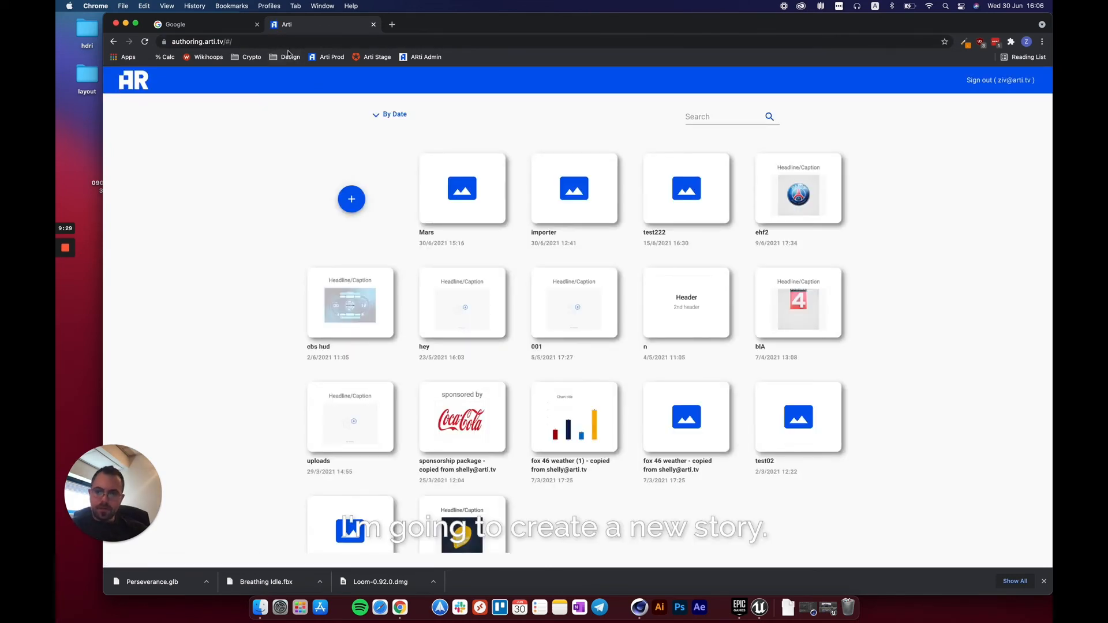
Create a new story named MarsRover and give it a 3D Model slide
{"action": "left_click", "coordinate": [351, 199]}
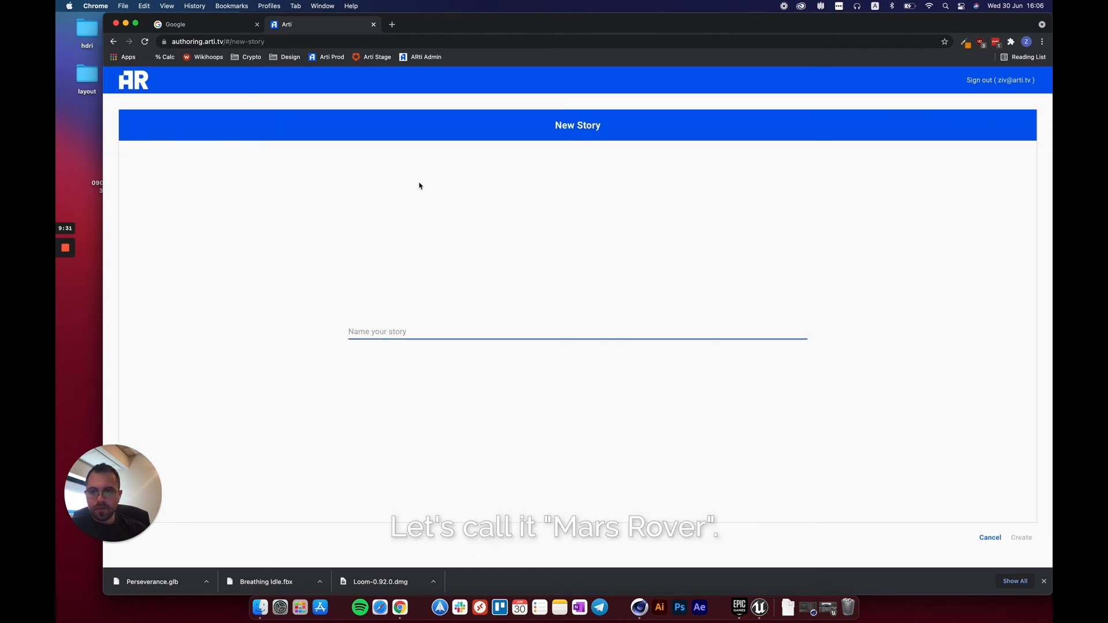
{"action": "type", "text": "MarsRover"}
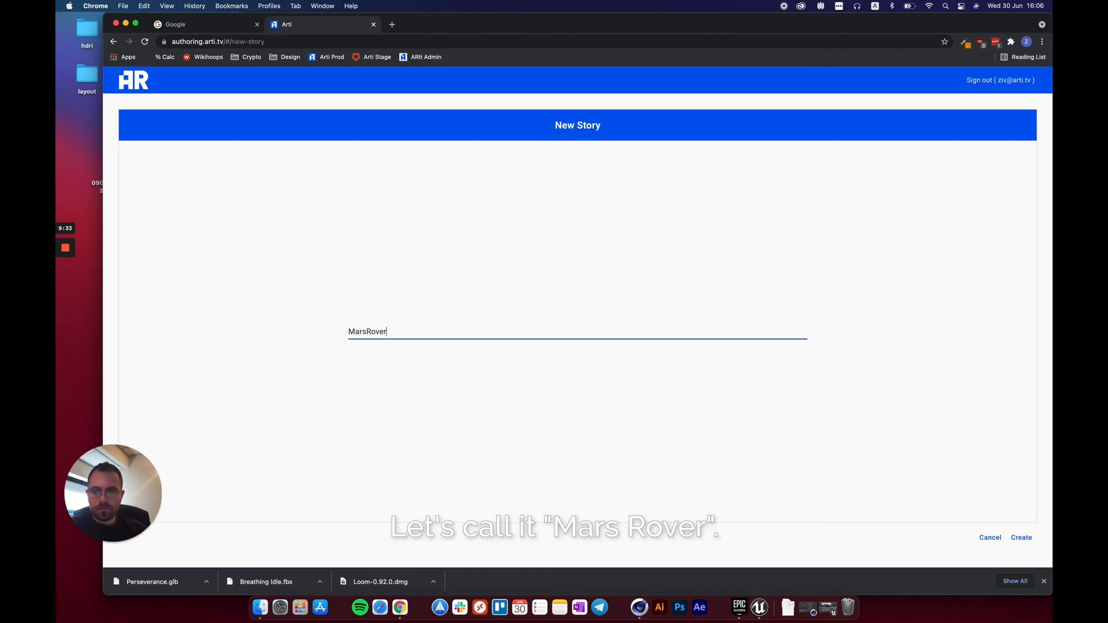
{"action": "key", "text": "Return"}
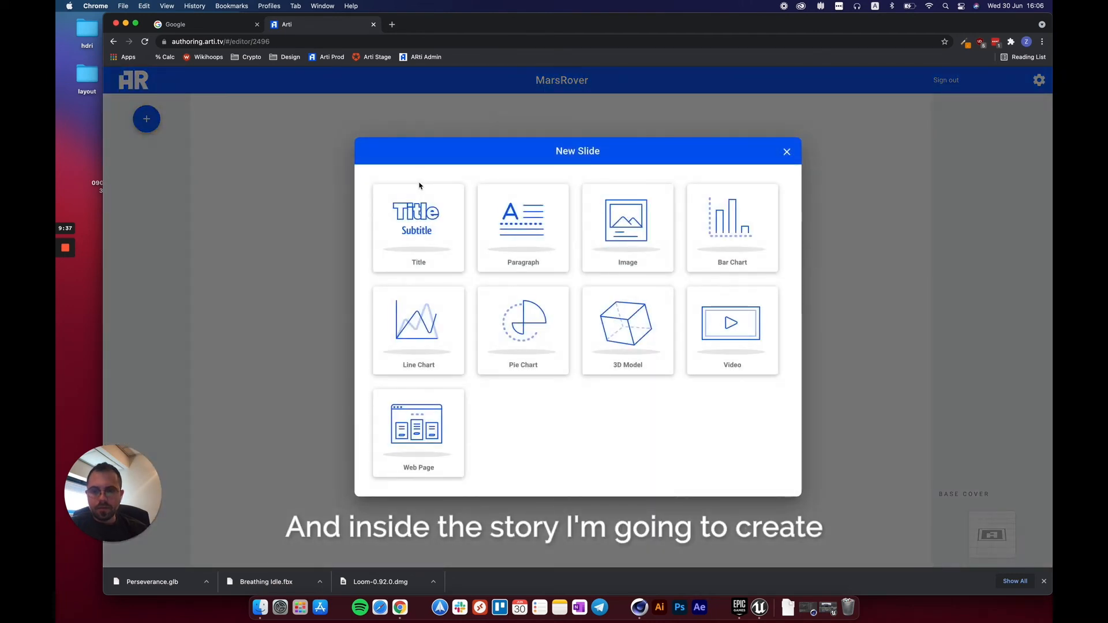
{"action": "left_click", "coordinate": [630, 329]}
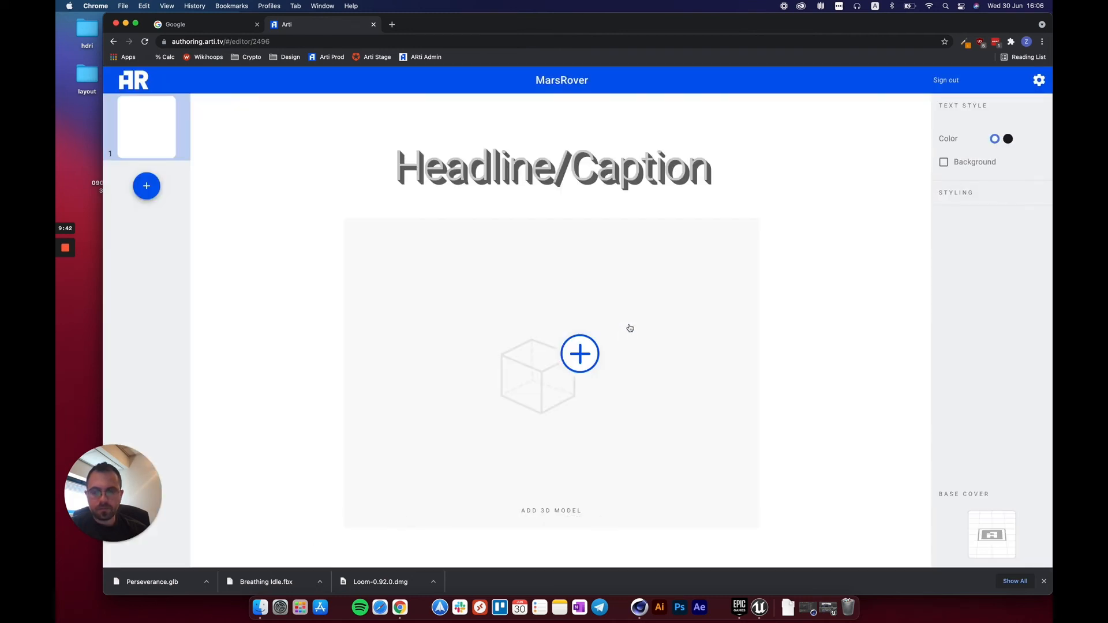
Upload MarsRover.zip from UE EXPORTS as a new model for the slide, with the model name MarsRover
{"action": "left_click", "coordinate": [582, 357]}
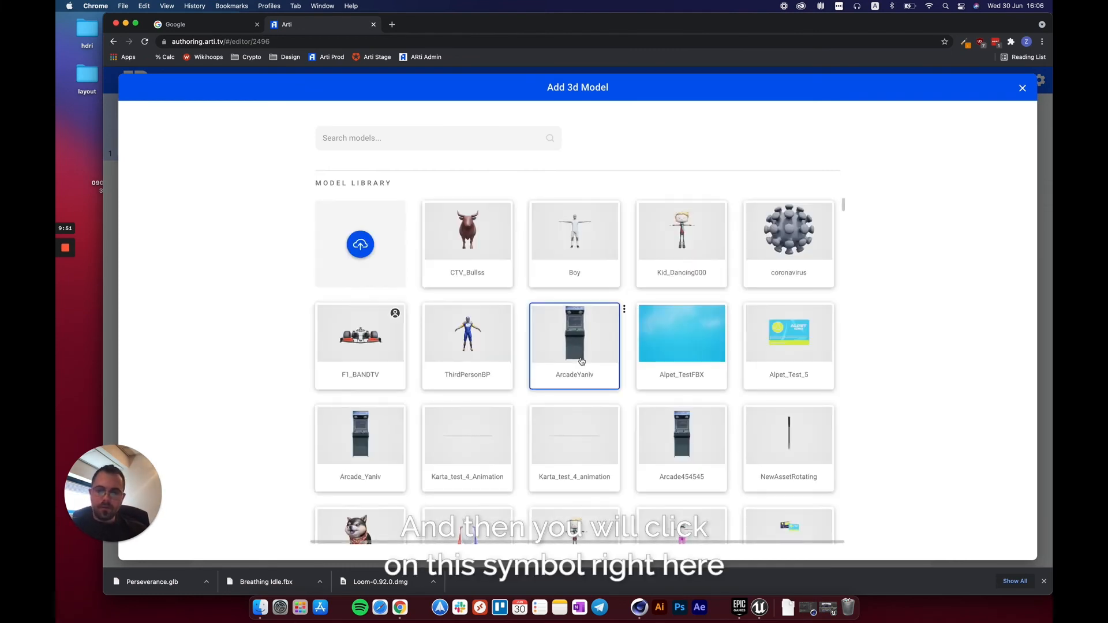
{"action": "left_click", "coordinate": [361, 247]}
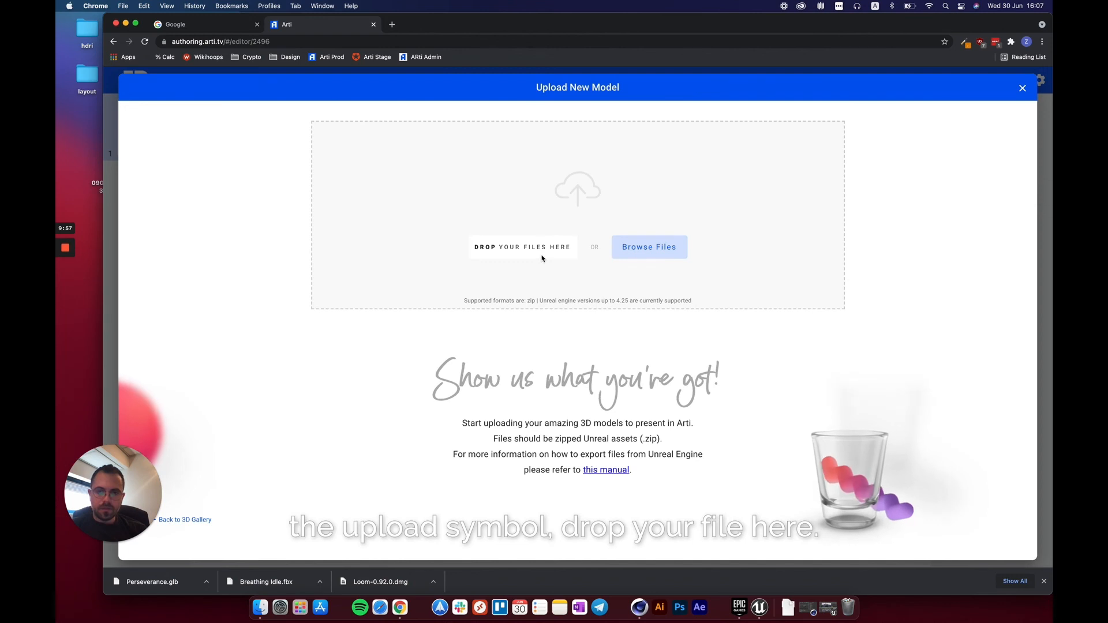
{"action": "left_click", "coordinate": [259, 616]}
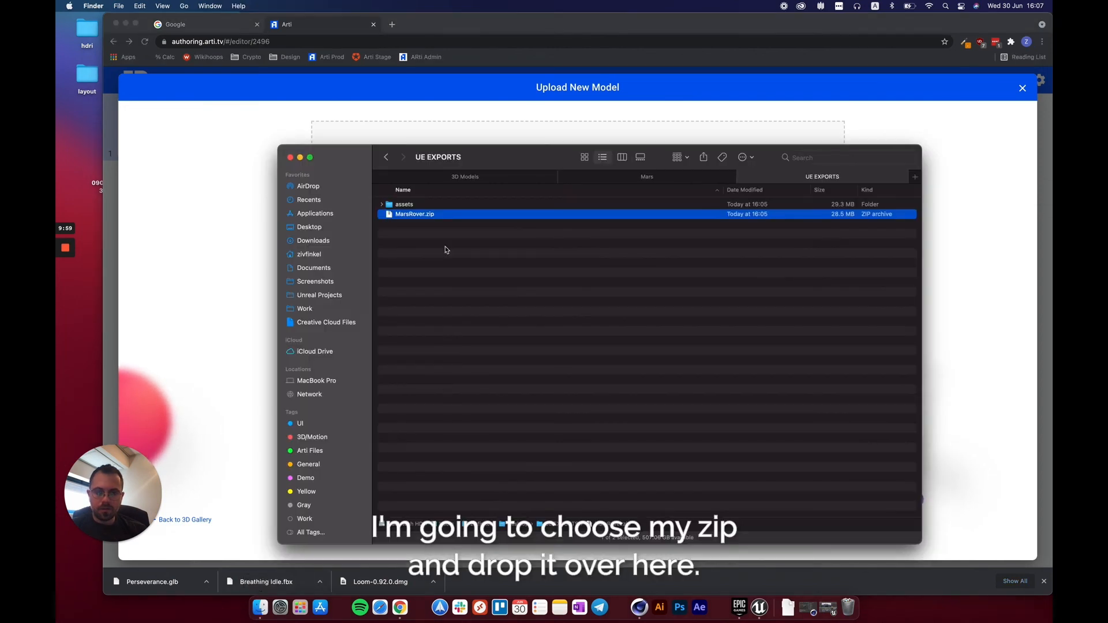
{"action": "left_click_drag", "start_coordinate": [485, 161], "coordinate": [819, 160]}
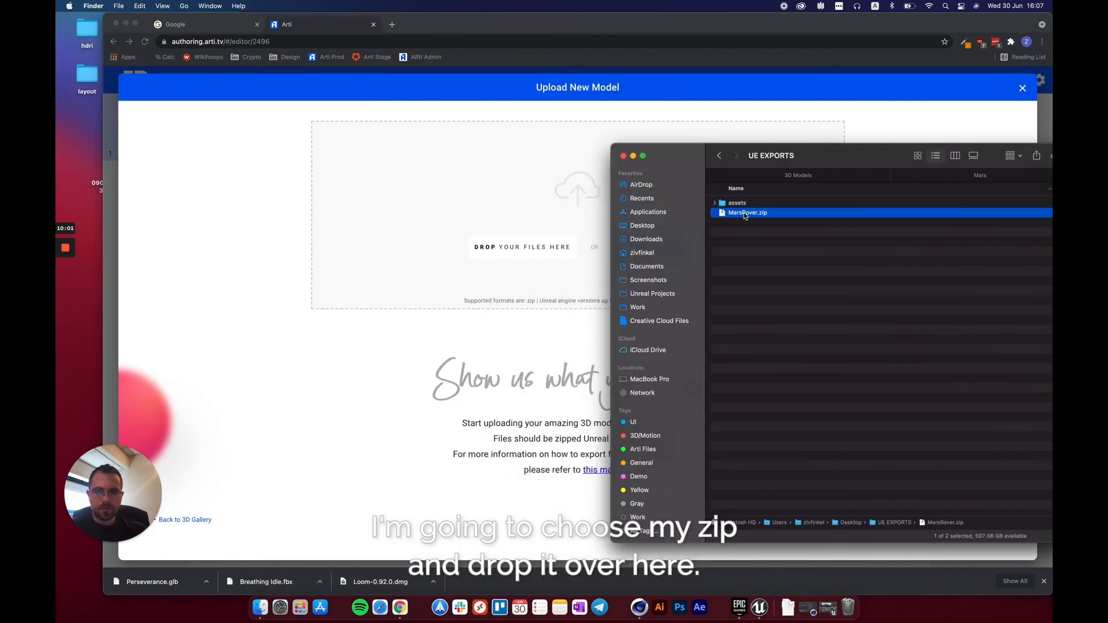
{"action": "left_click_drag", "start_coordinate": [745, 216], "coordinate": [475, 212]}
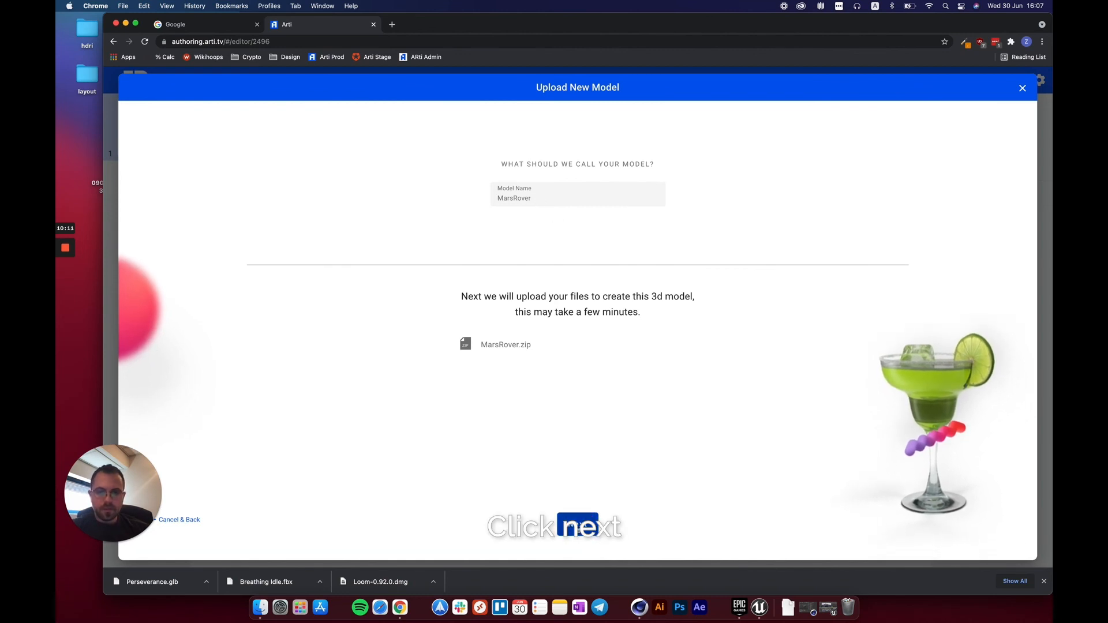
{"action": "left_click", "coordinate": [573, 527]}
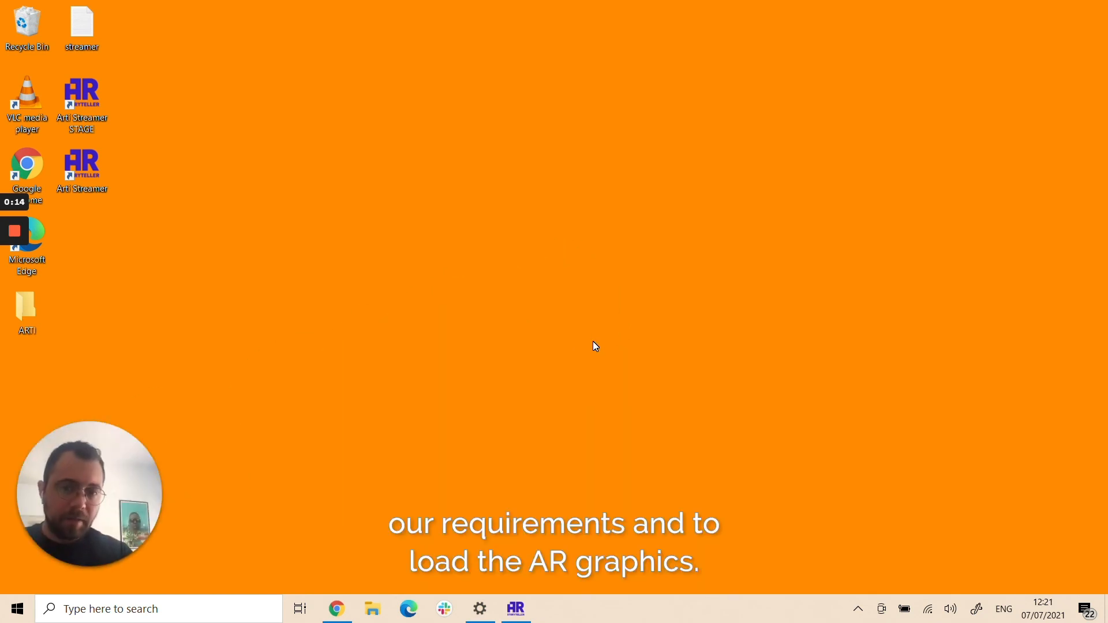
Bring up the ARti Streamer window
{"action": "left_click", "coordinate": [516, 611]}
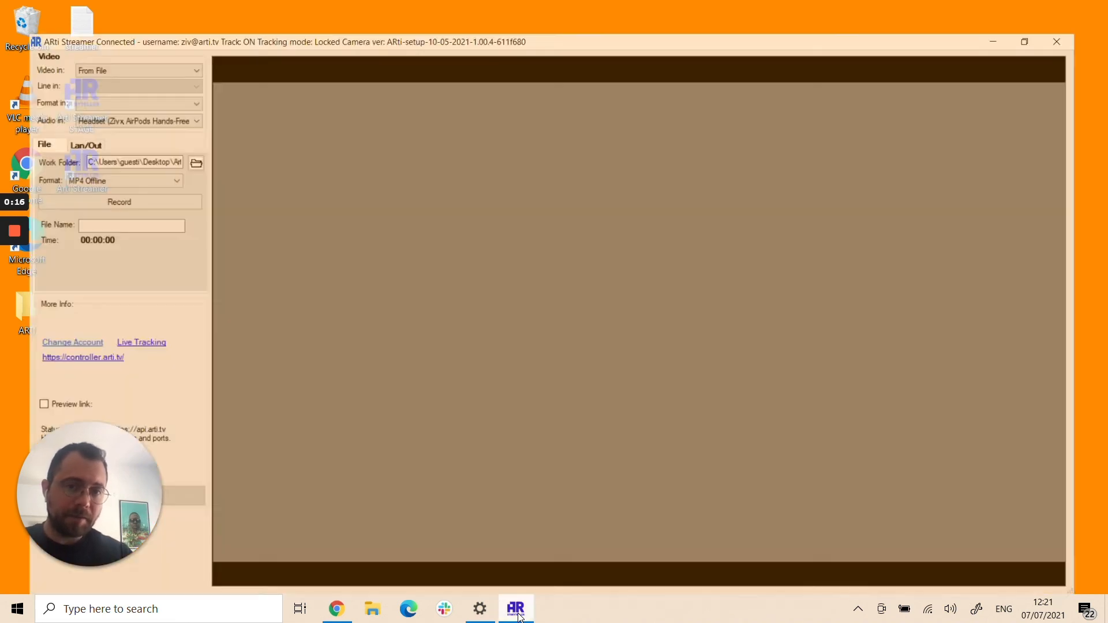